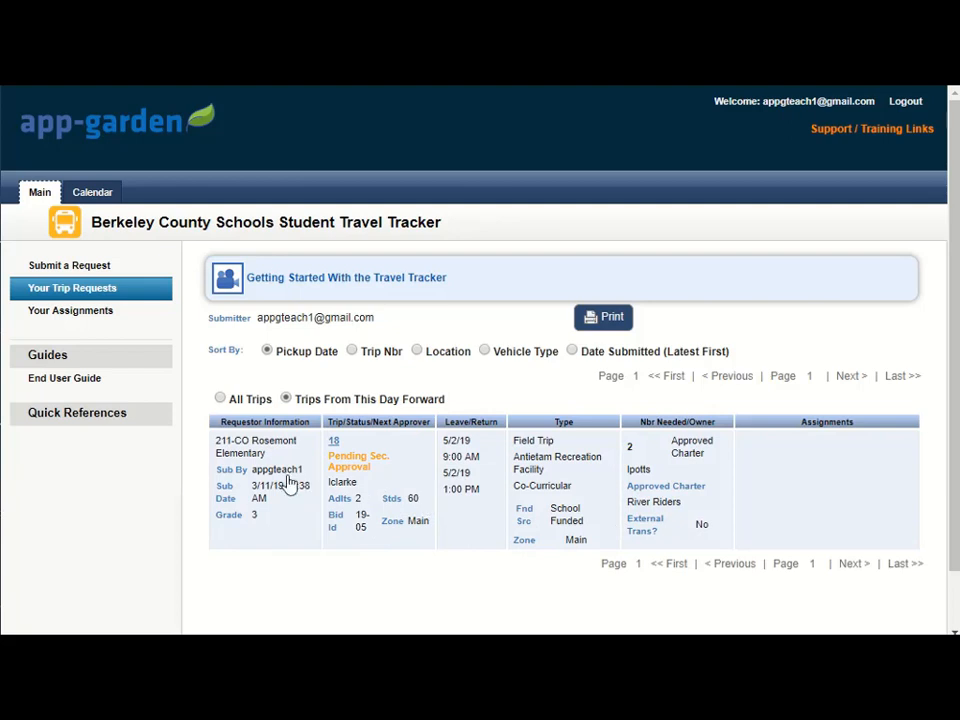
# Open trip request 18 and review its trip details, vehicle information, approval levels, supporting documents and history
pyautogui.click(410, 485)
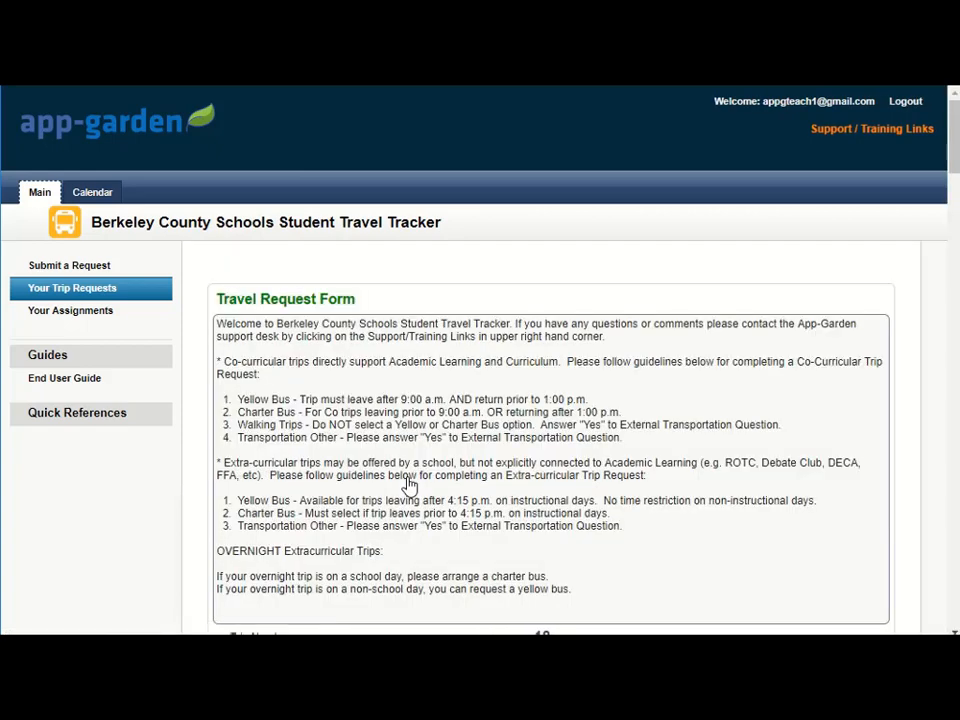
pyautogui.scroll(-2, 577, 494)
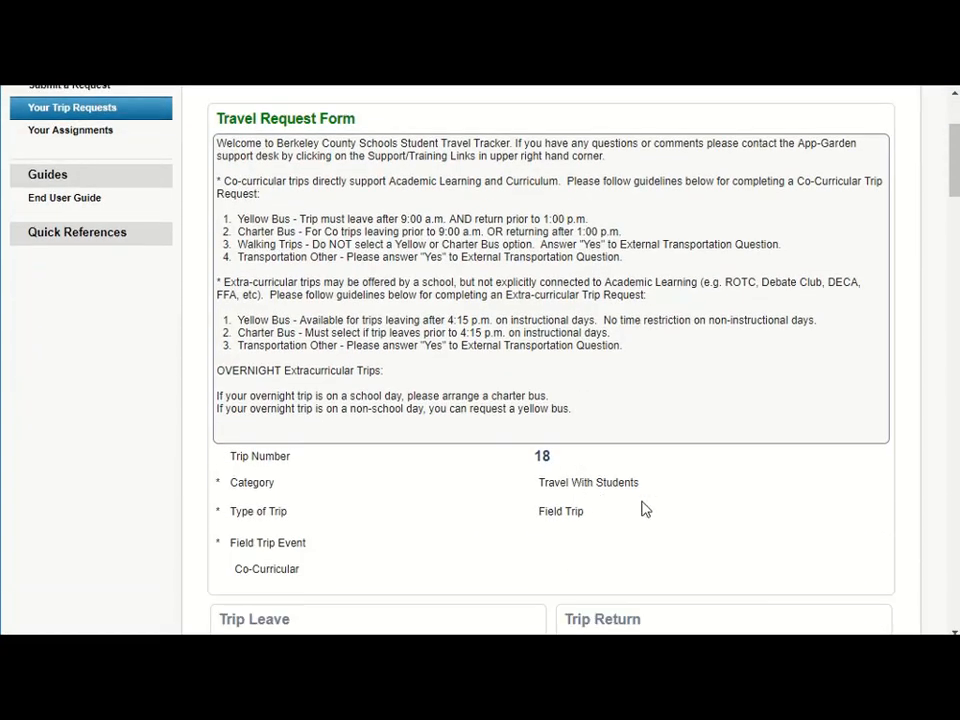
pyautogui.scroll(-3, 645, 508)
pyautogui.scroll(-4, 645, 508)
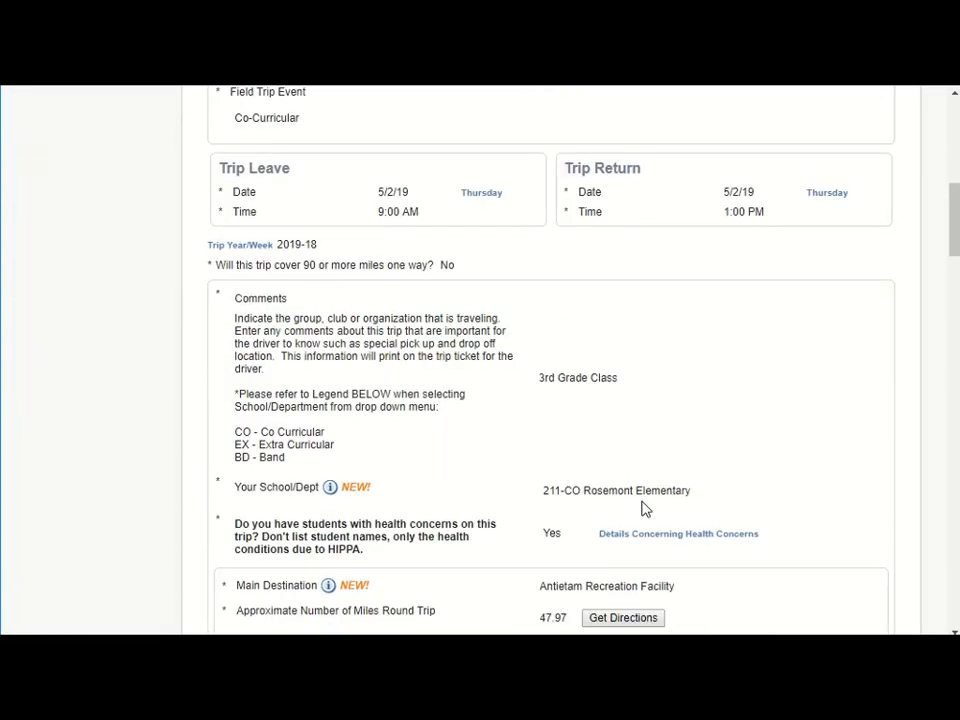
pyautogui.scroll(-2, 645, 508)
pyautogui.scroll(-4, 645, 508)
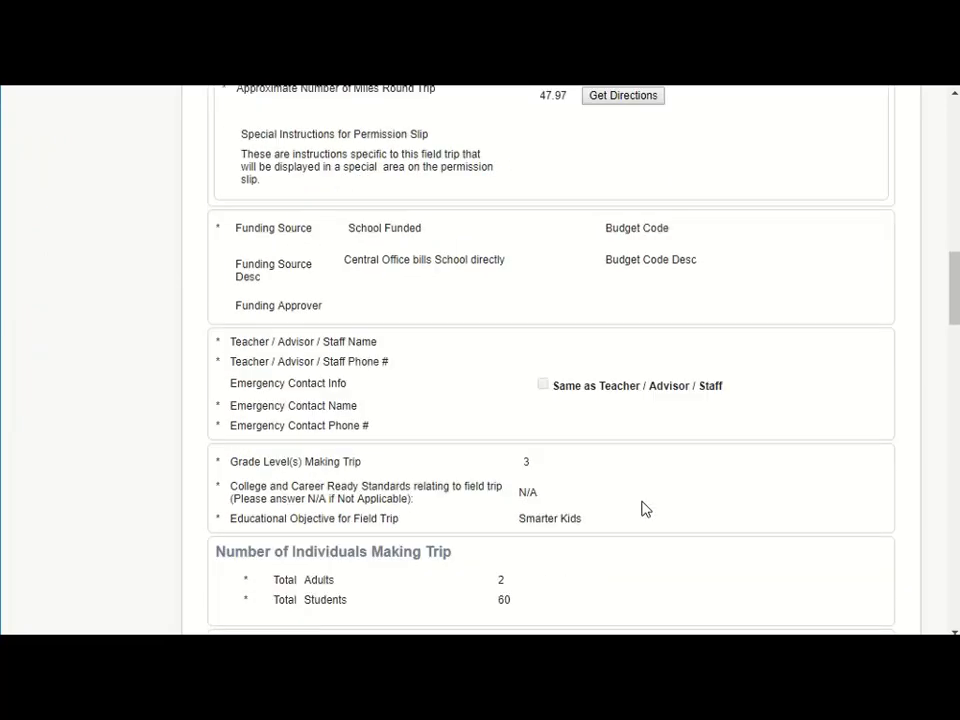
pyautogui.scroll(-3, 645, 508)
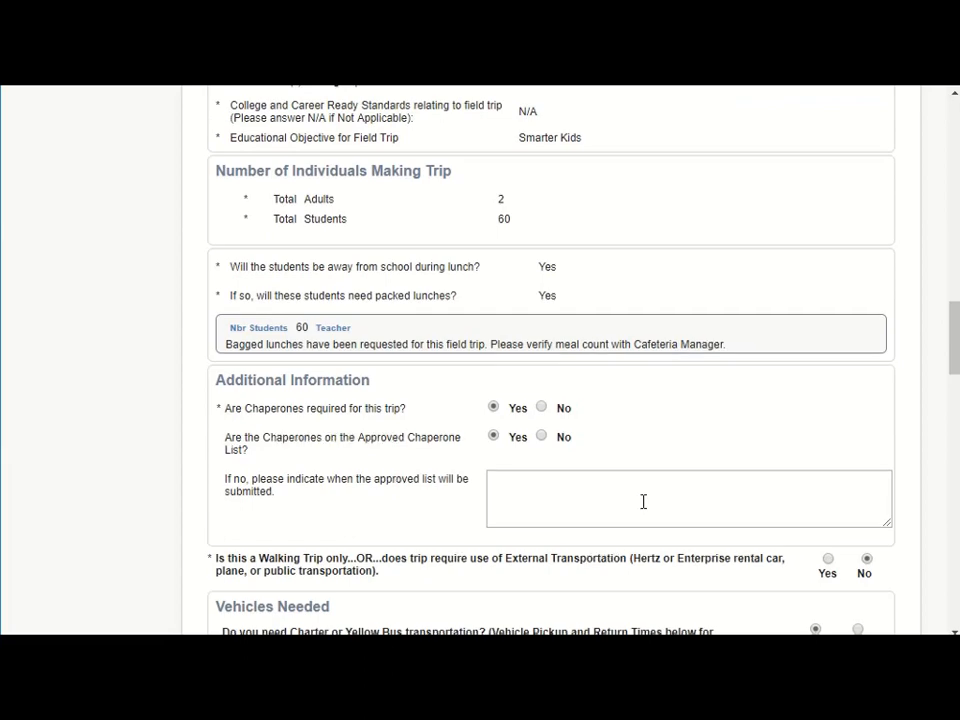
pyautogui.scroll(-2, 644, 505)
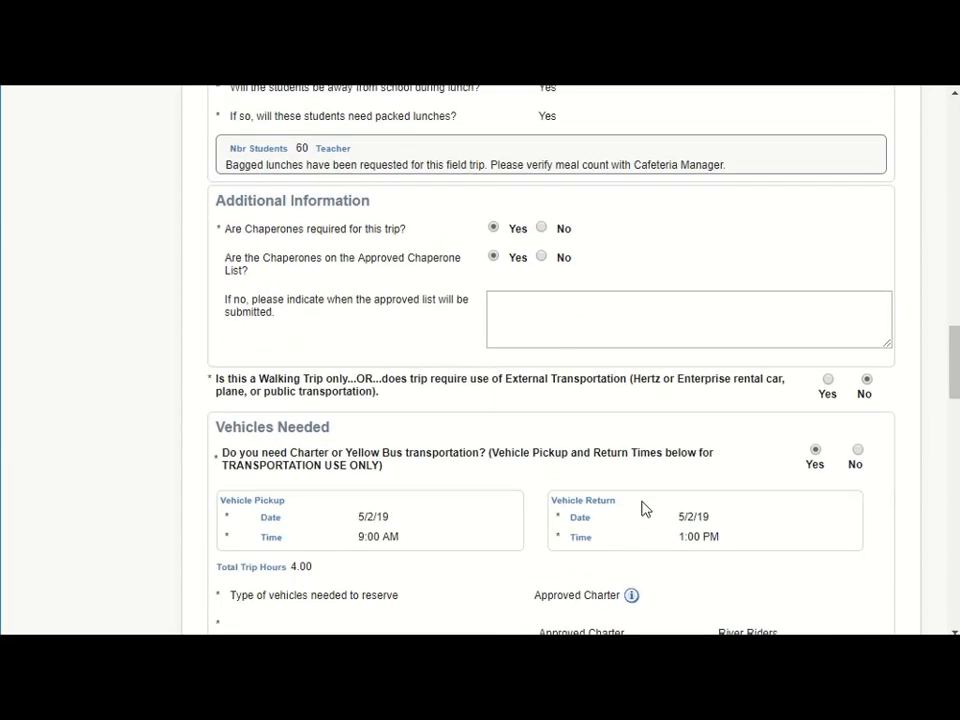
pyautogui.scroll(-7, 645, 508)
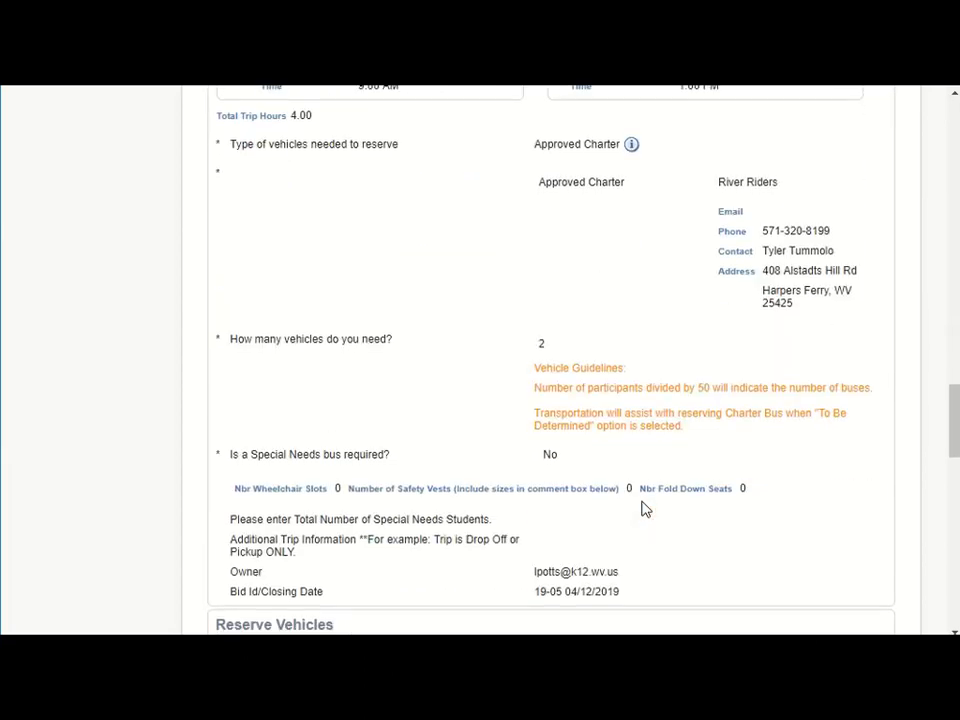
pyautogui.scroll(-2, 645, 509)
pyautogui.scroll(-2, 645, 509)
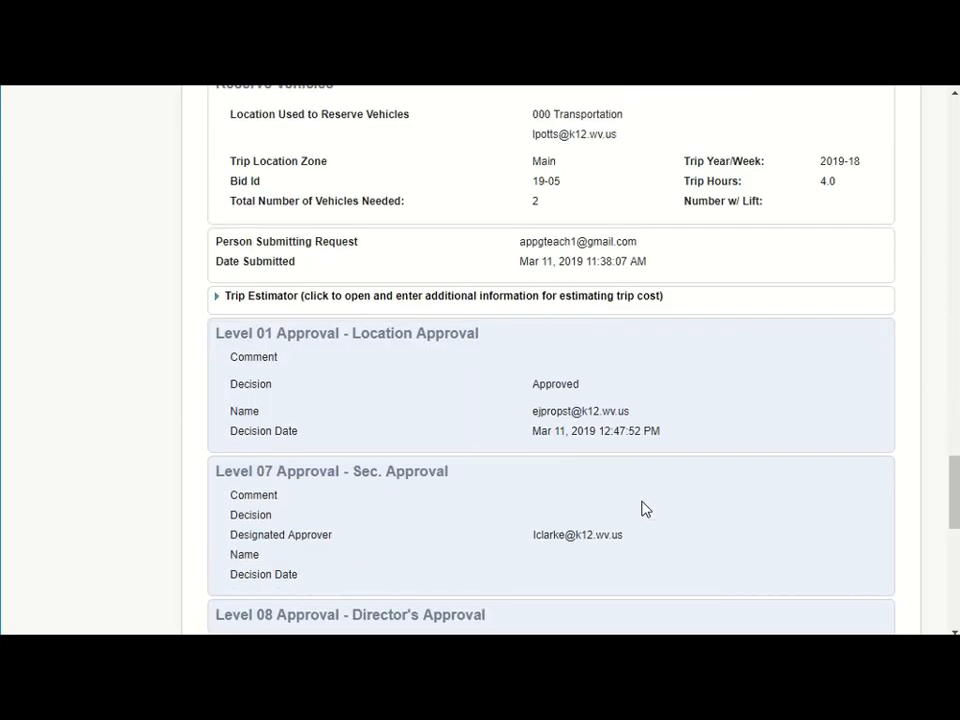
pyautogui.scroll(-1, 645, 509)
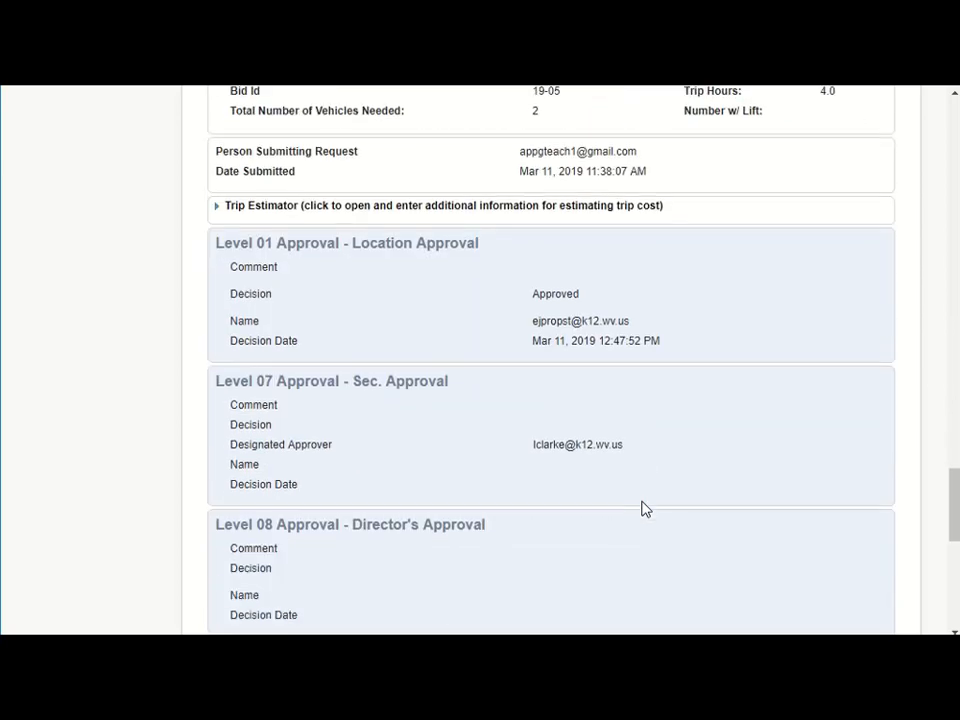
pyautogui.scroll(-3, 645, 509)
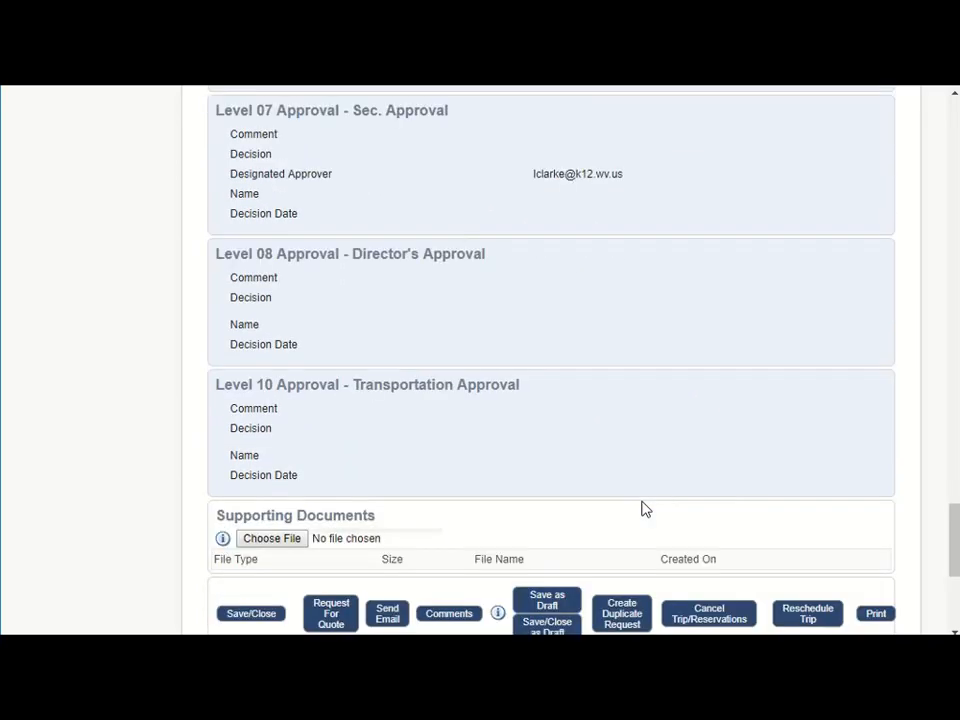
pyautogui.scroll(-3, 645, 509)
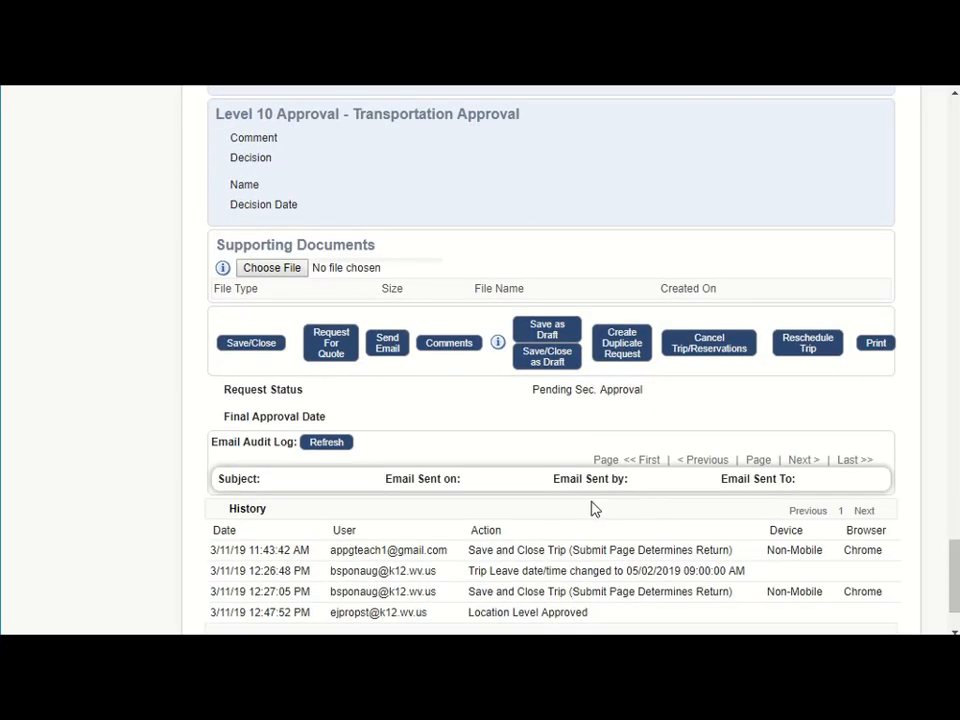
pyautogui.scroll(-1, 574, 499)
pyautogui.scroll(1, 576, 497)
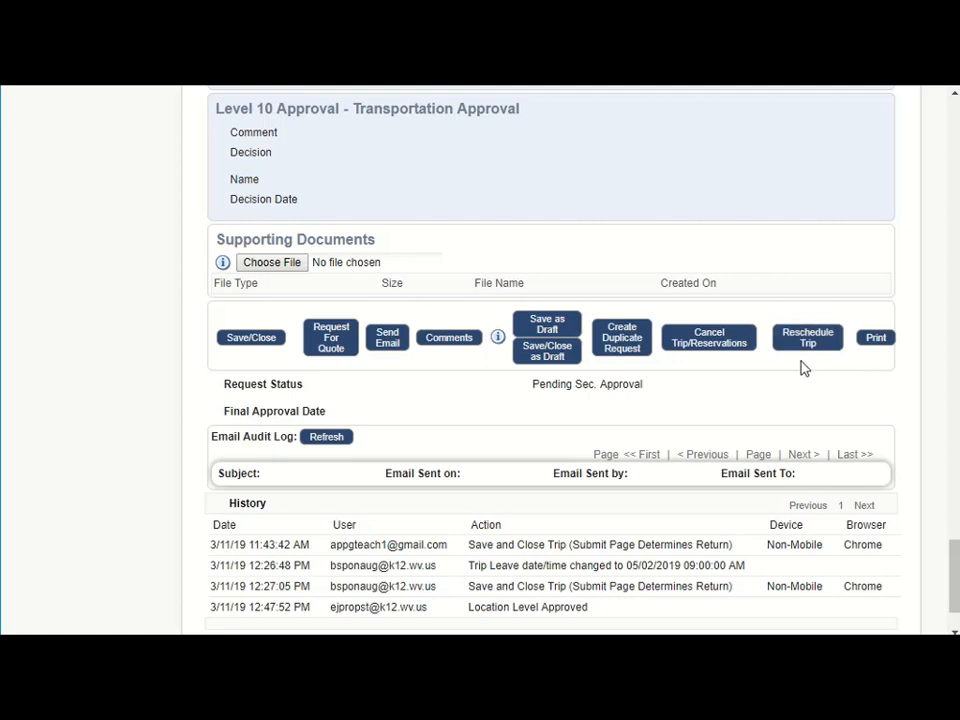
# Inspect the reschedule and cancellation dialogs for trip 18, dismissing each without making changes
pyautogui.click(784, 349)
pyautogui.click(812, 342)
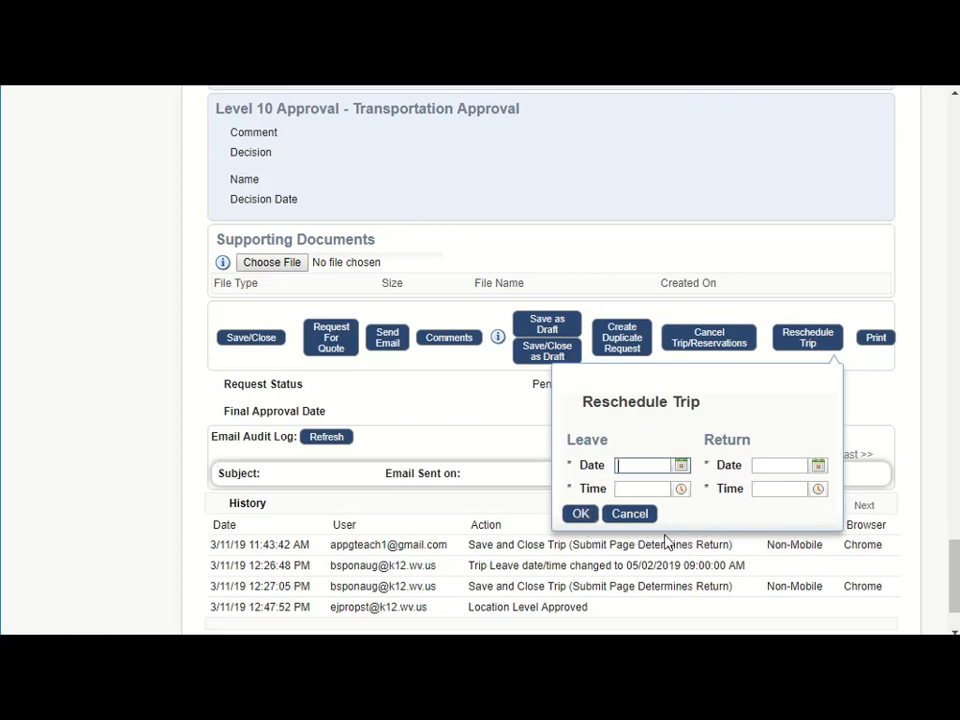
pyautogui.click(629, 514)
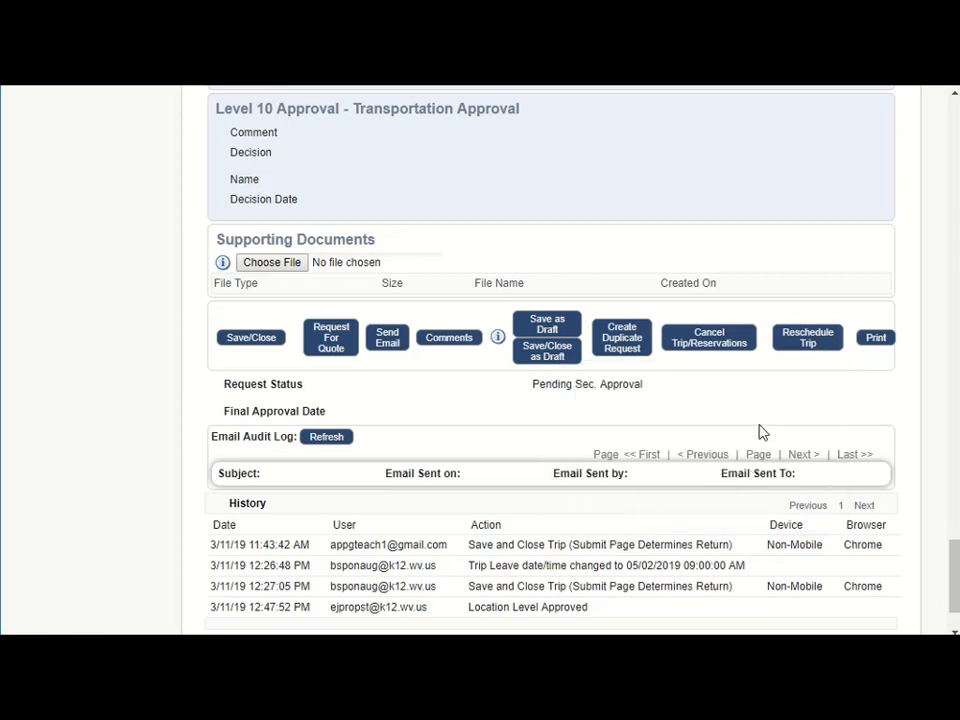
pyautogui.click(730, 339)
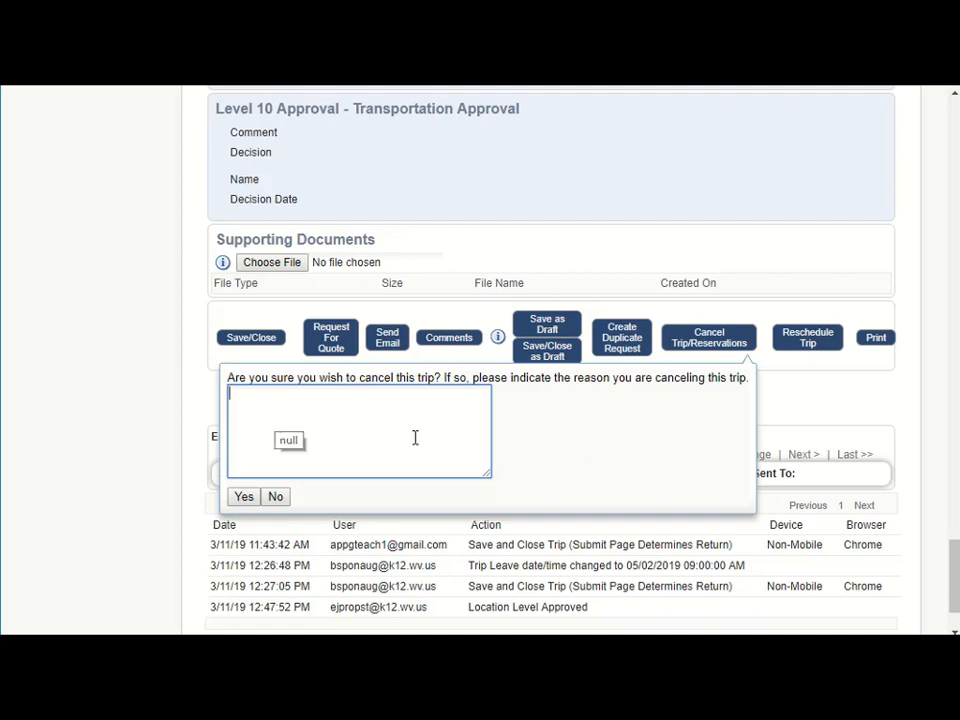
pyautogui.click(829, 394)
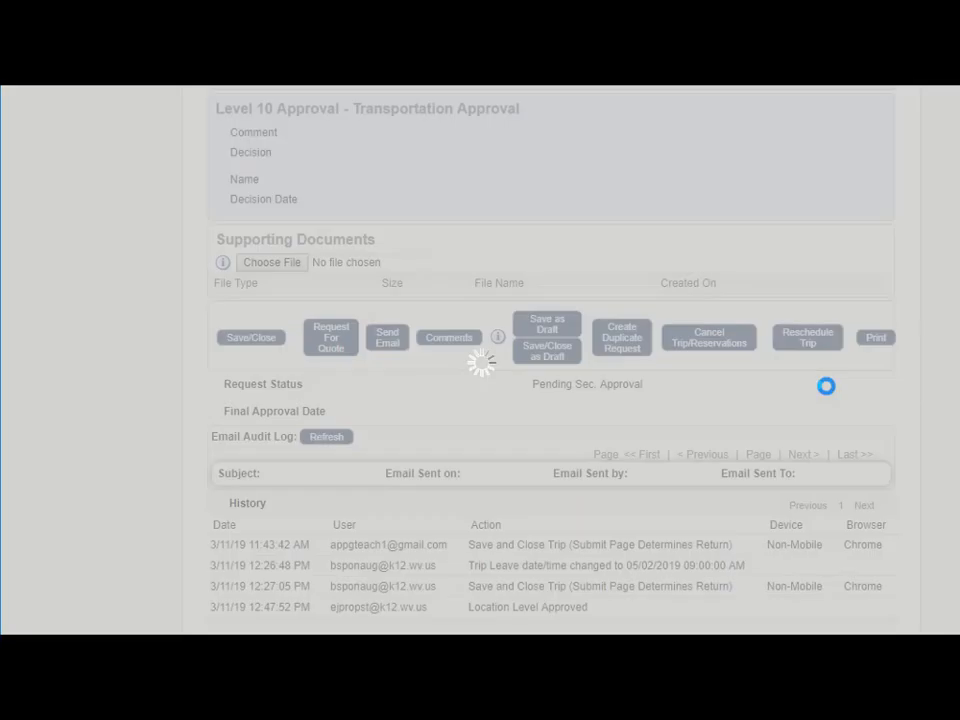
# Leave the travel request form of trip 18 and return to the list of submitted trip requests
pyautogui.scroll(15, 700, 418)
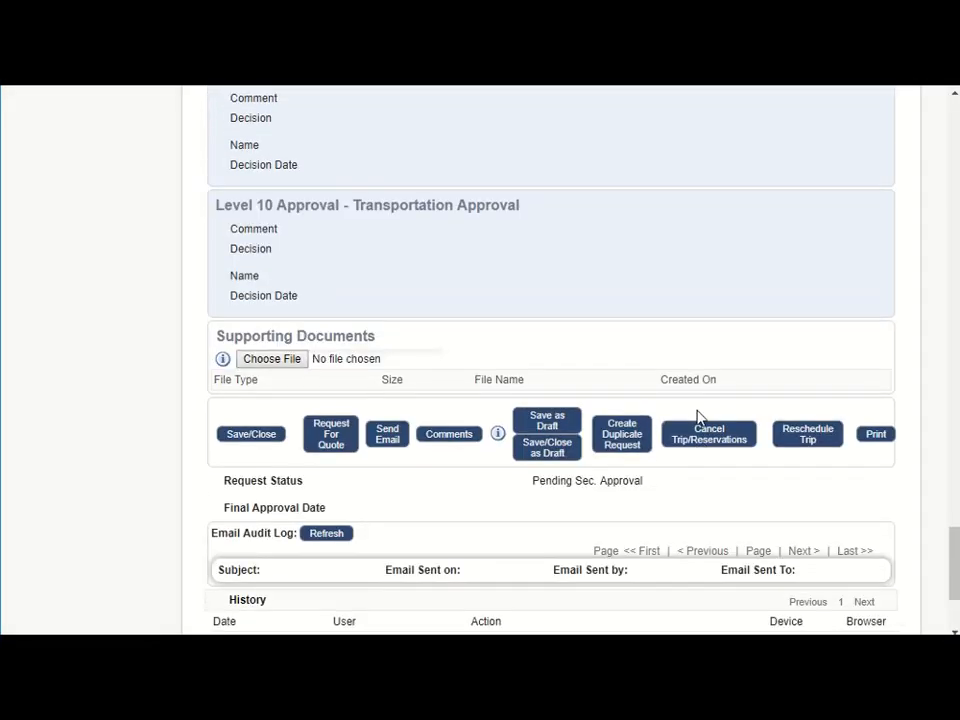
pyautogui.scroll(10, 700, 418)
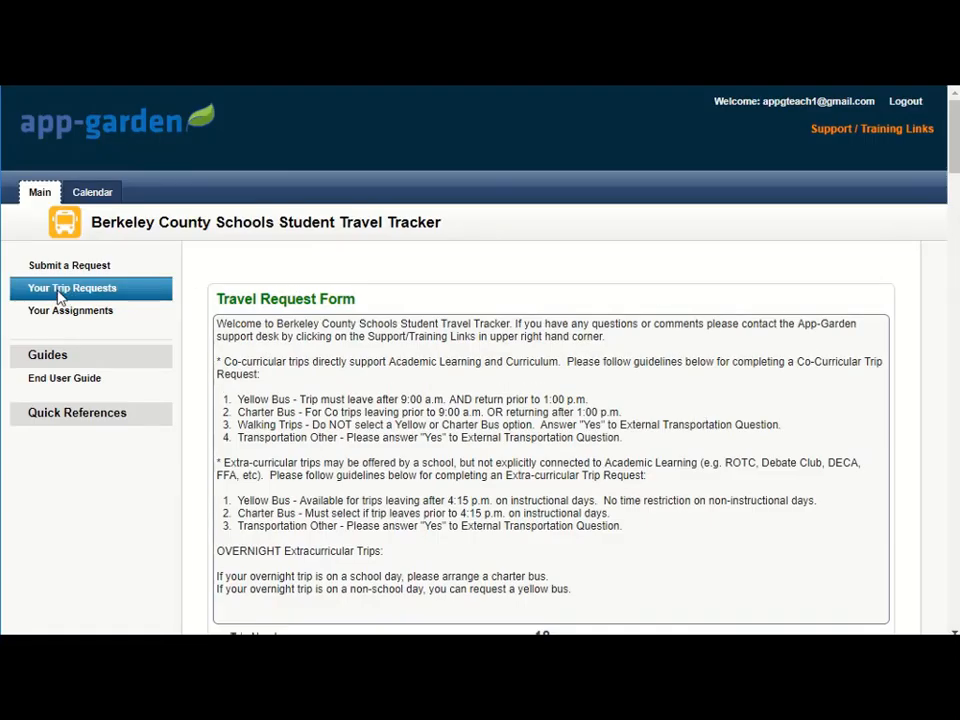
pyautogui.click(60, 290)
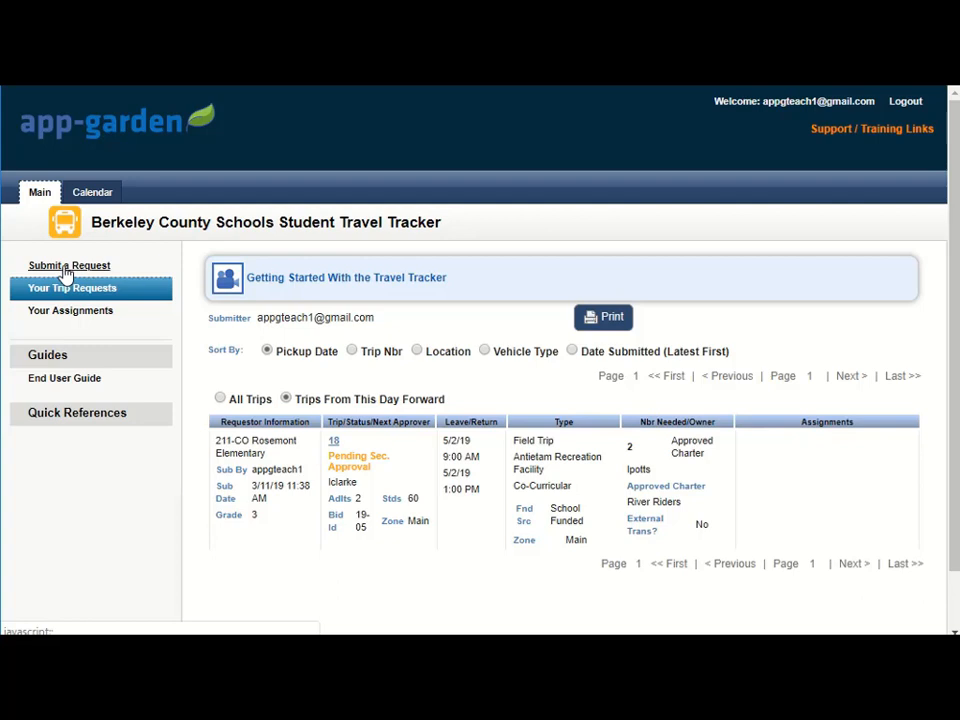
# Start a new travel request and set its type of trip to Field Trip
pyautogui.click(65, 266)
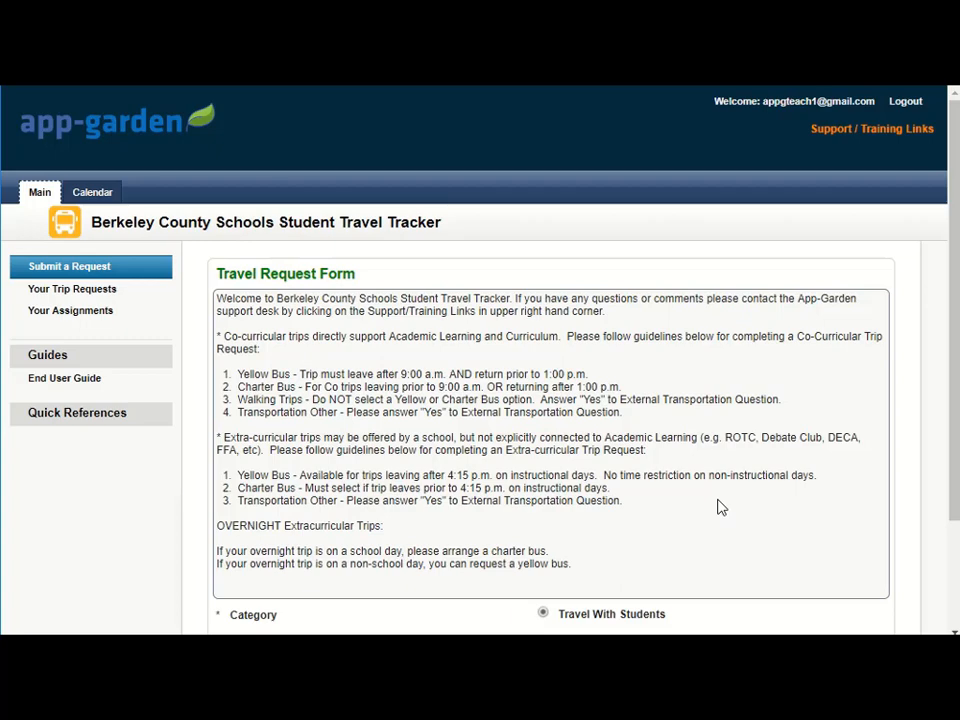
pyautogui.scroll(-3, 720, 507)
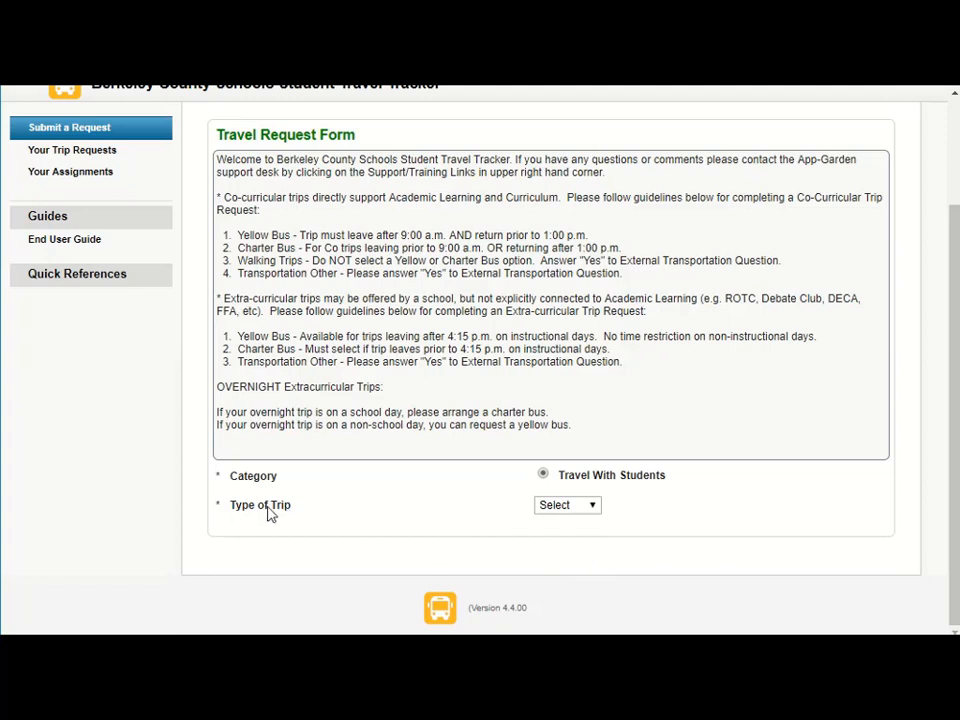
pyautogui.click(593, 507)
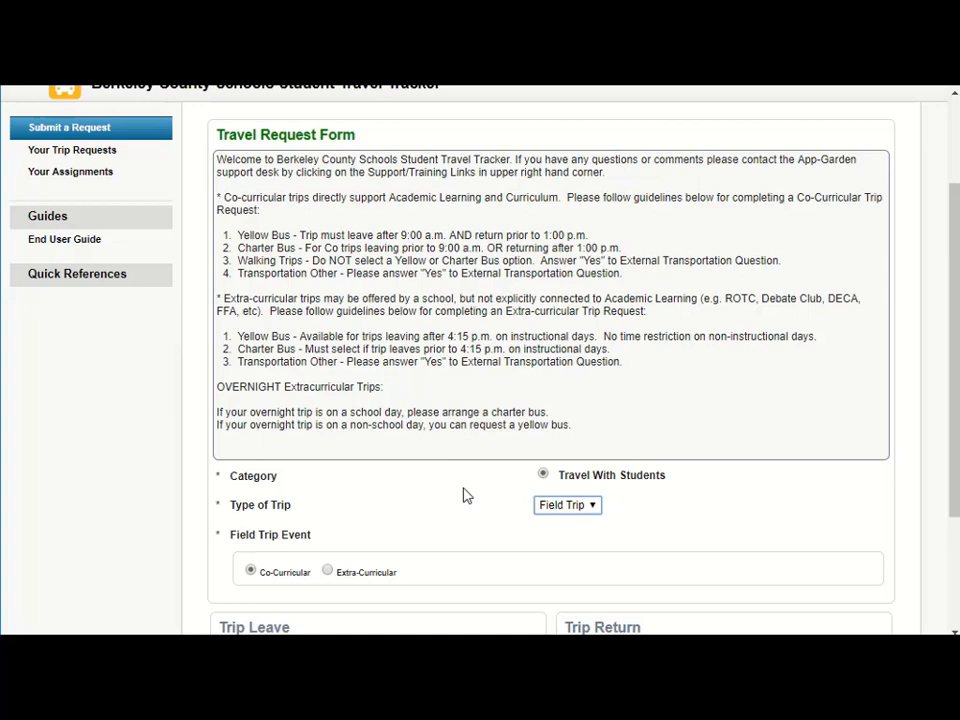
# Set the trip's leave date to 4/17/2019 and check the return date calendar, keeping the same day
pyautogui.scroll(-3, 463, 495)
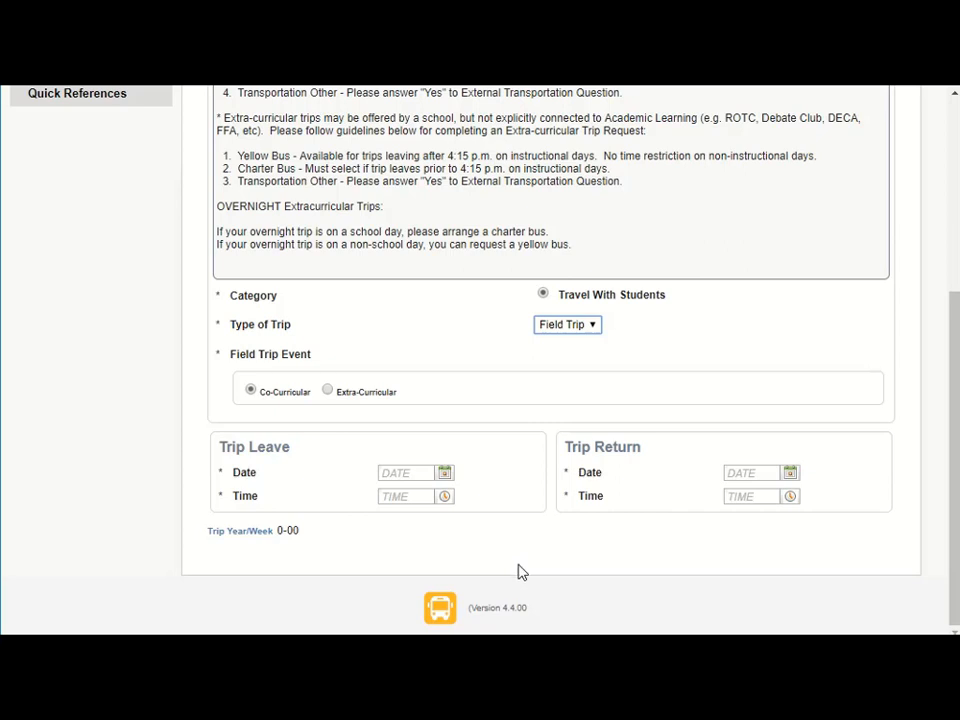
pyautogui.click(445, 474)
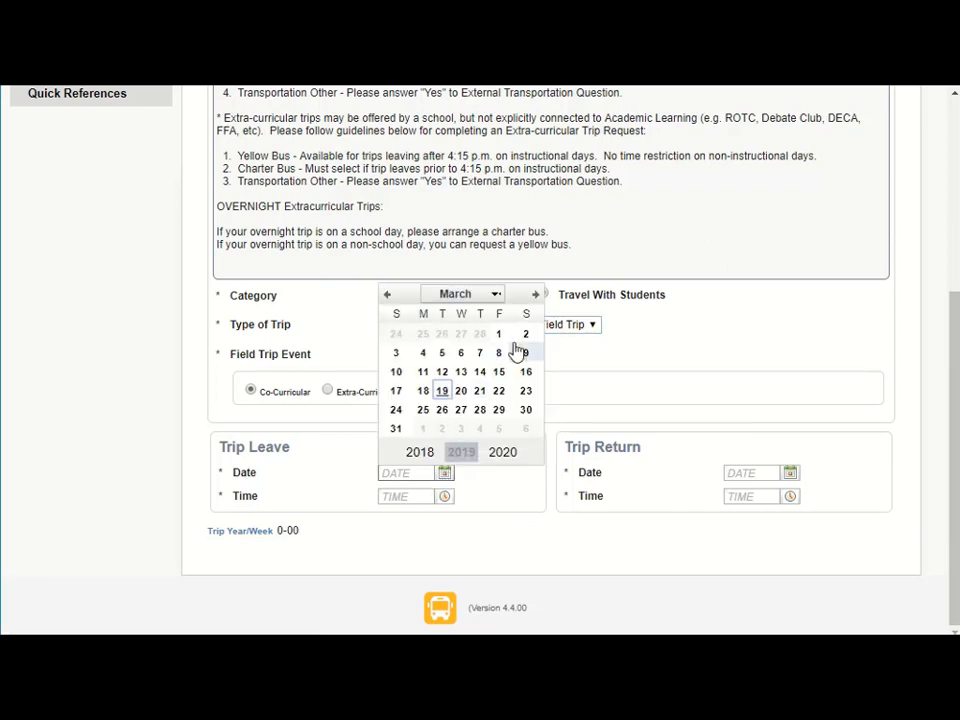
pyautogui.click(496, 296)
pyautogui.click(497, 298)
pyautogui.click(536, 296)
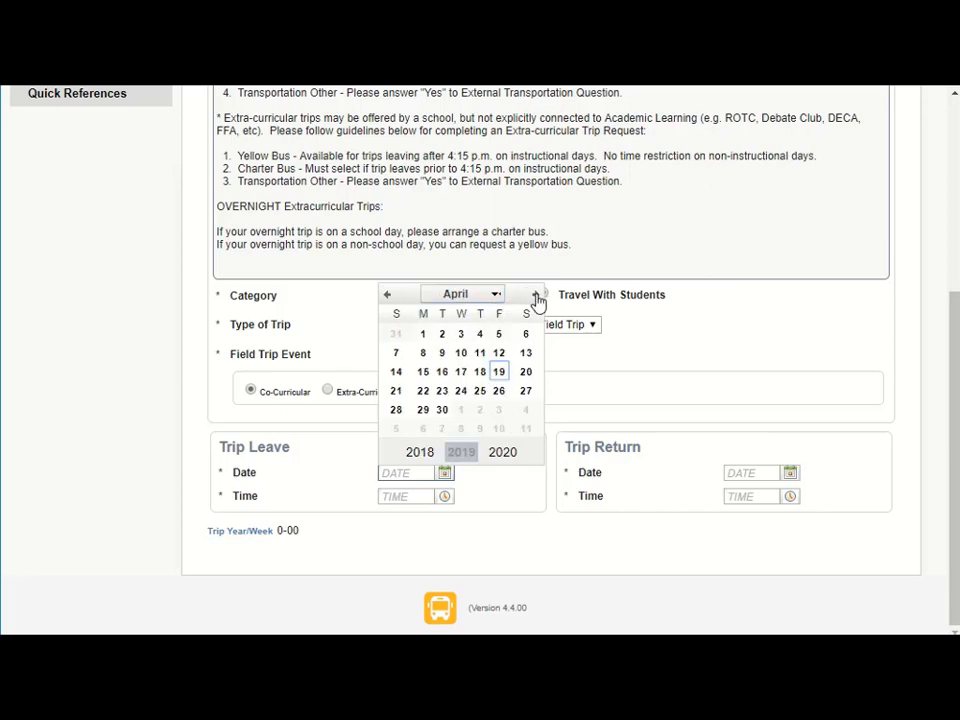
pyautogui.click(461, 375)
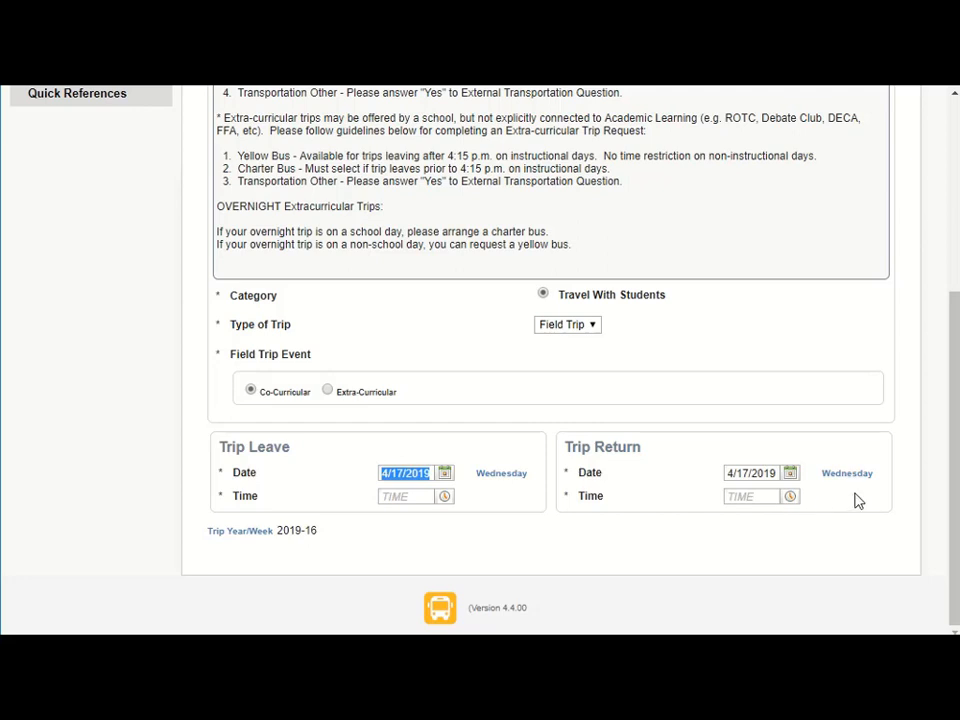
pyautogui.click(790, 473)
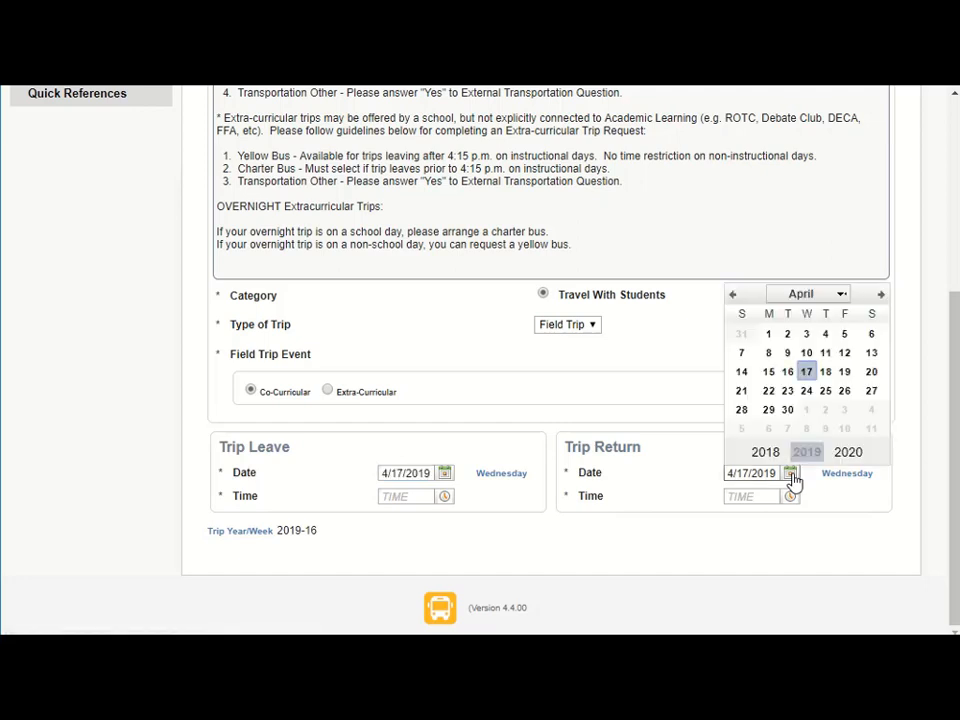
pyautogui.click(682, 386)
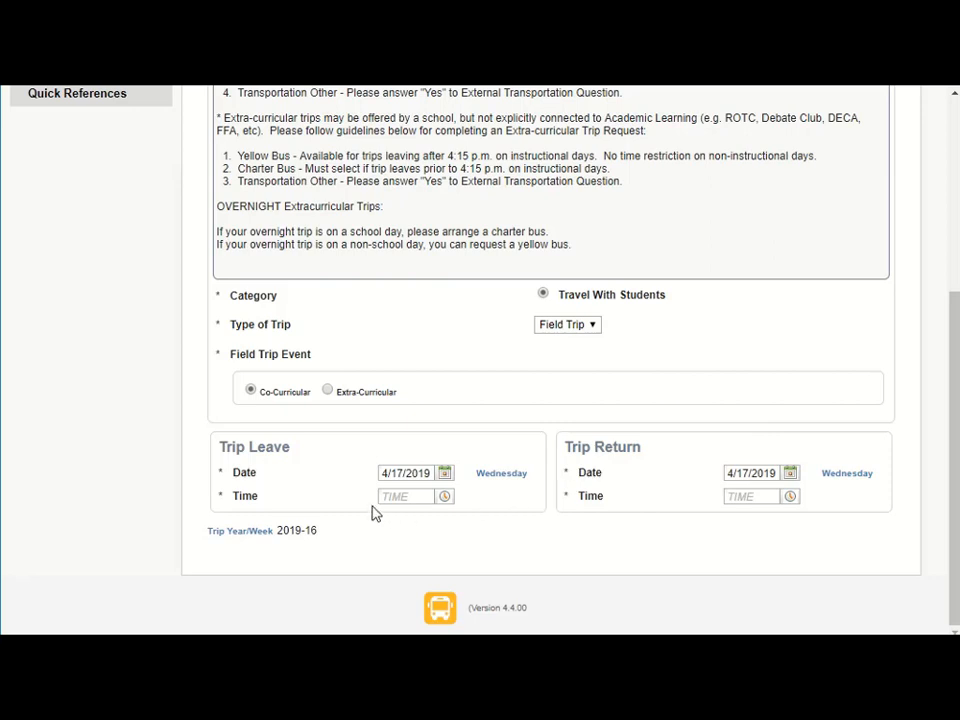
# Set the trip's leave time to 10:15 AM
pyautogui.click(445, 498)
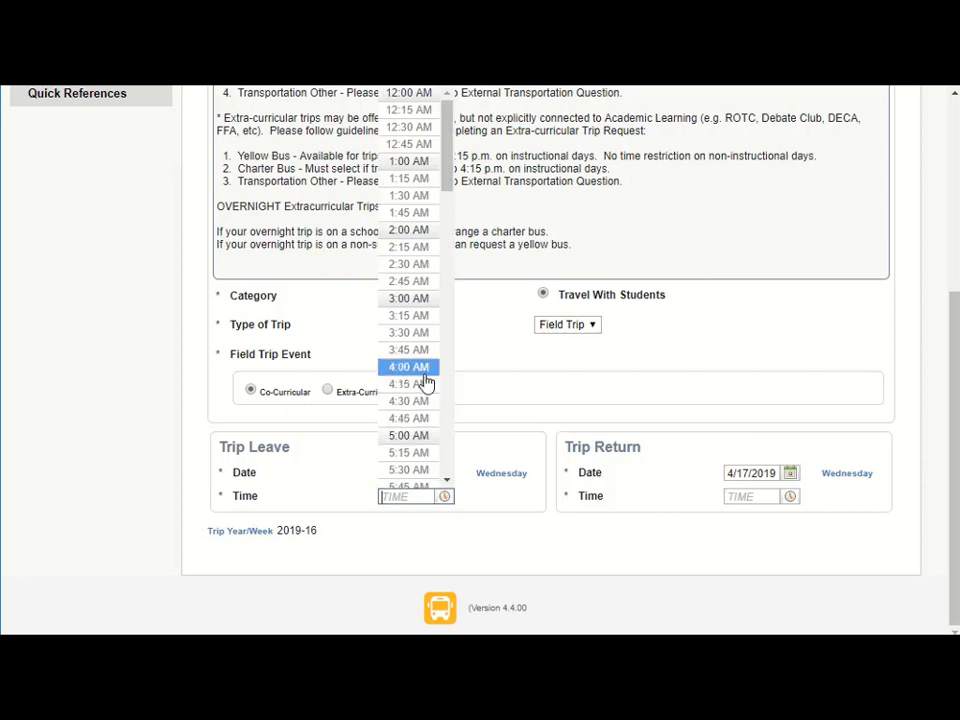
pyautogui.scroll(-1, 426, 383)
pyautogui.scroll(-4, 426, 383)
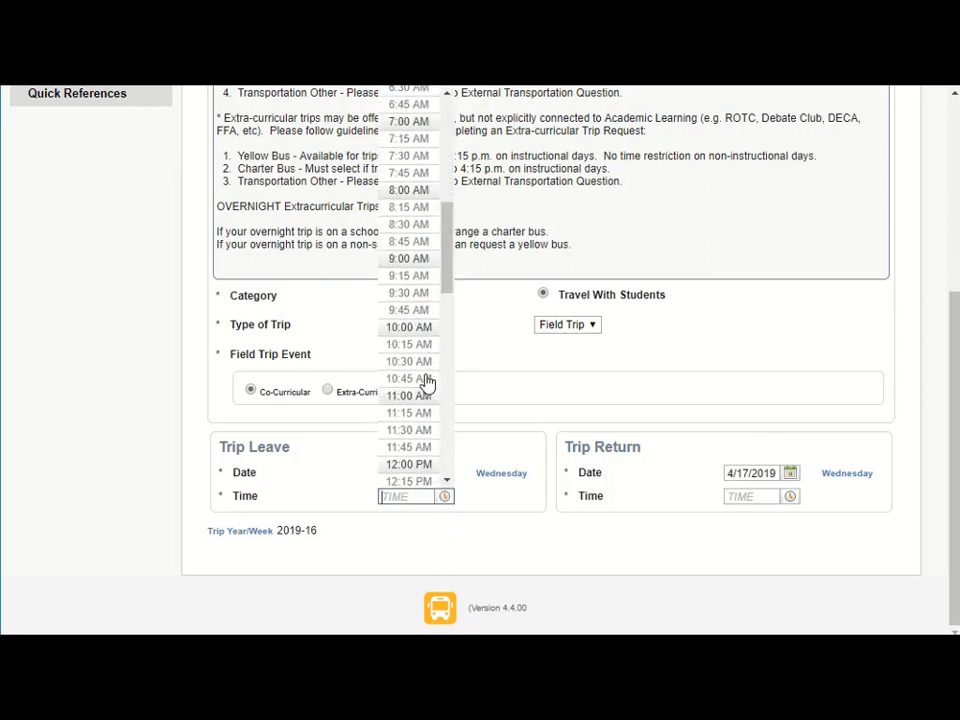
pyautogui.click(421, 346)
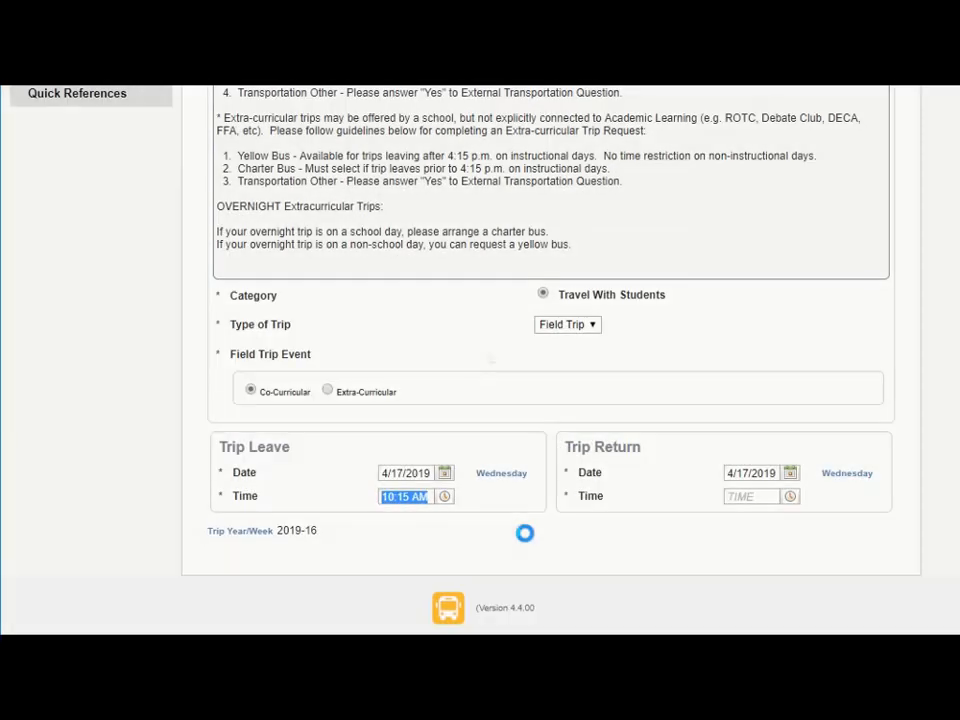
# Set the trip's return time to 1:00 PM
pyautogui.click(741, 497)
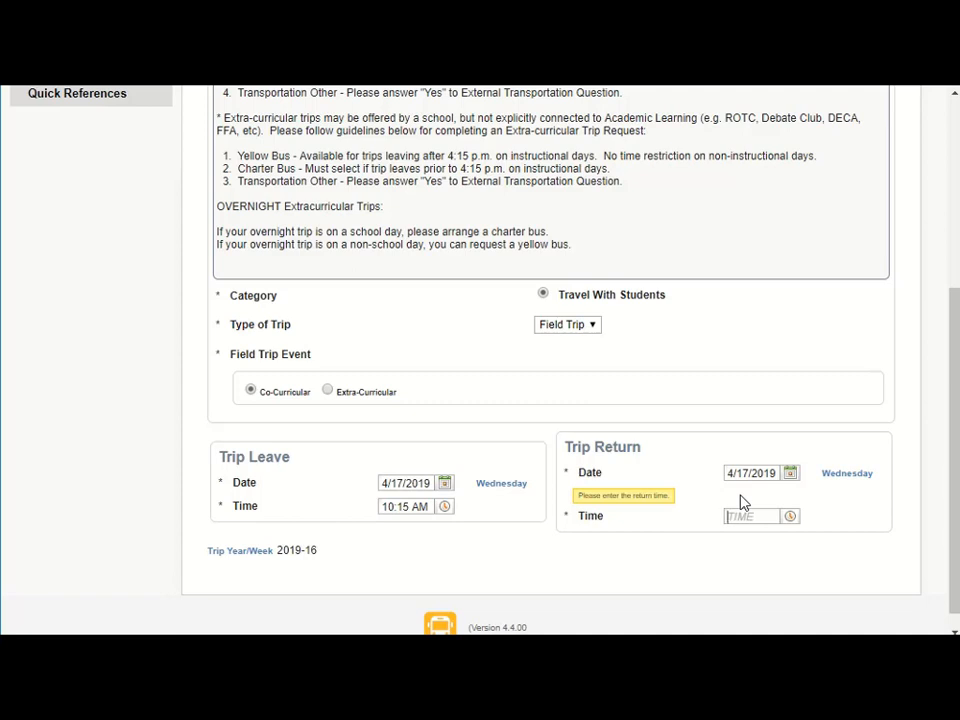
pyautogui.write('1')
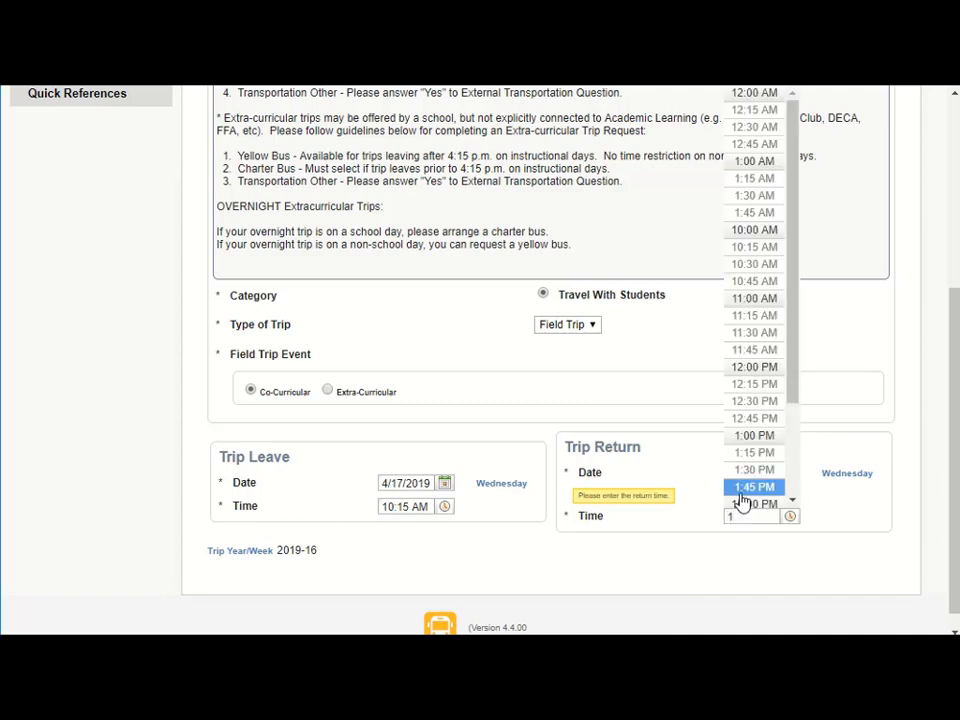
pyautogui.click(754, 436)
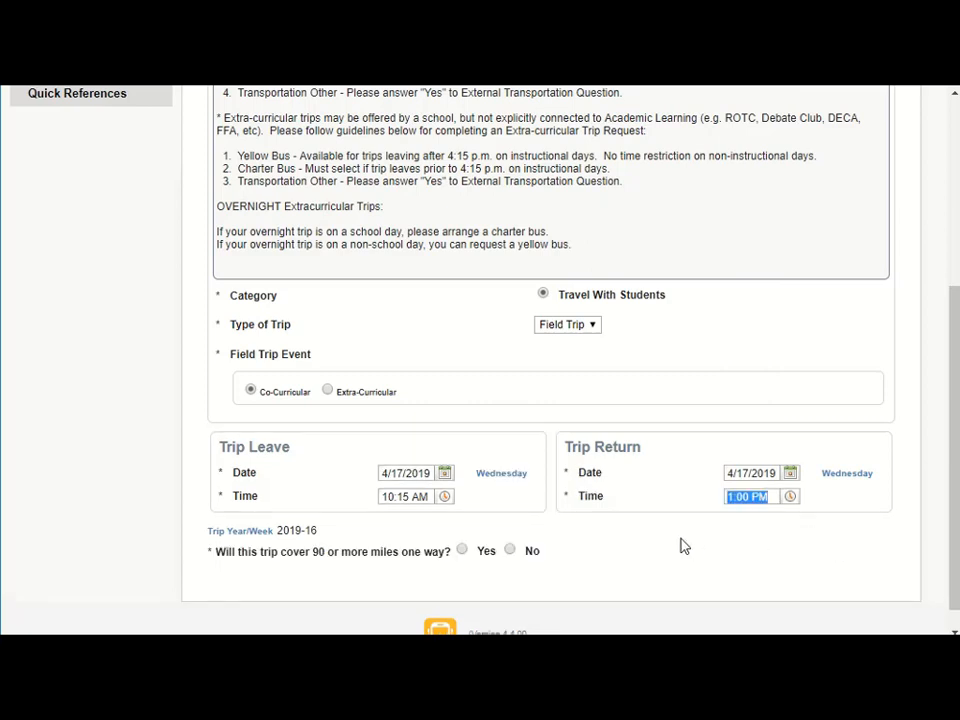
pyautogui.scroll(-1, 675, 525)
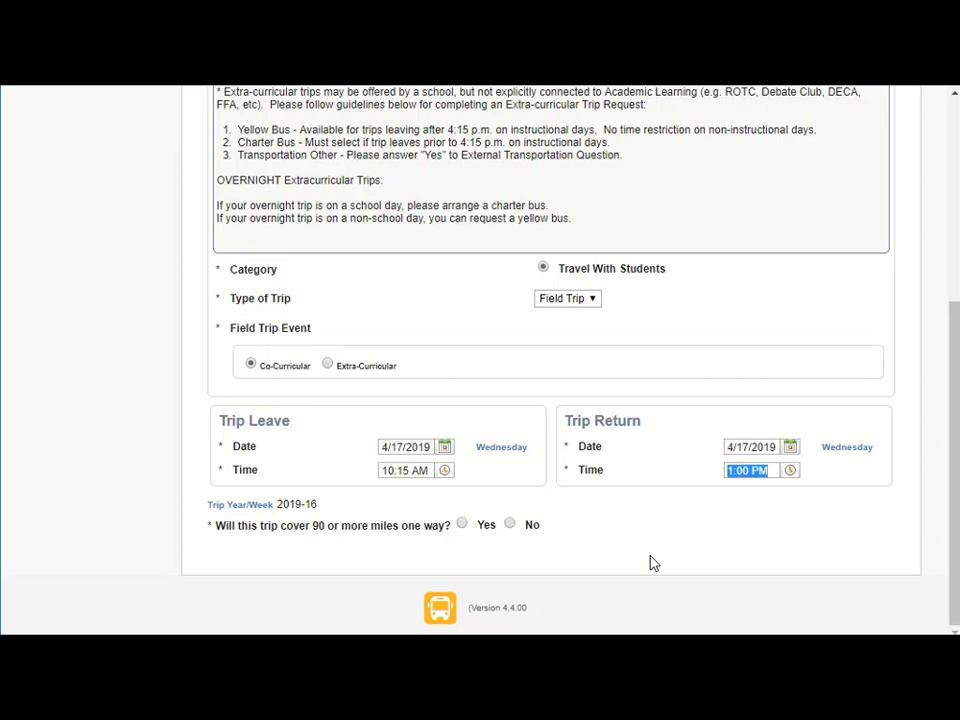
# Answer No to the trip covering 90 or more miles one way and enter the comment "driver needs to know......"
pyautogui.click(510, 525)
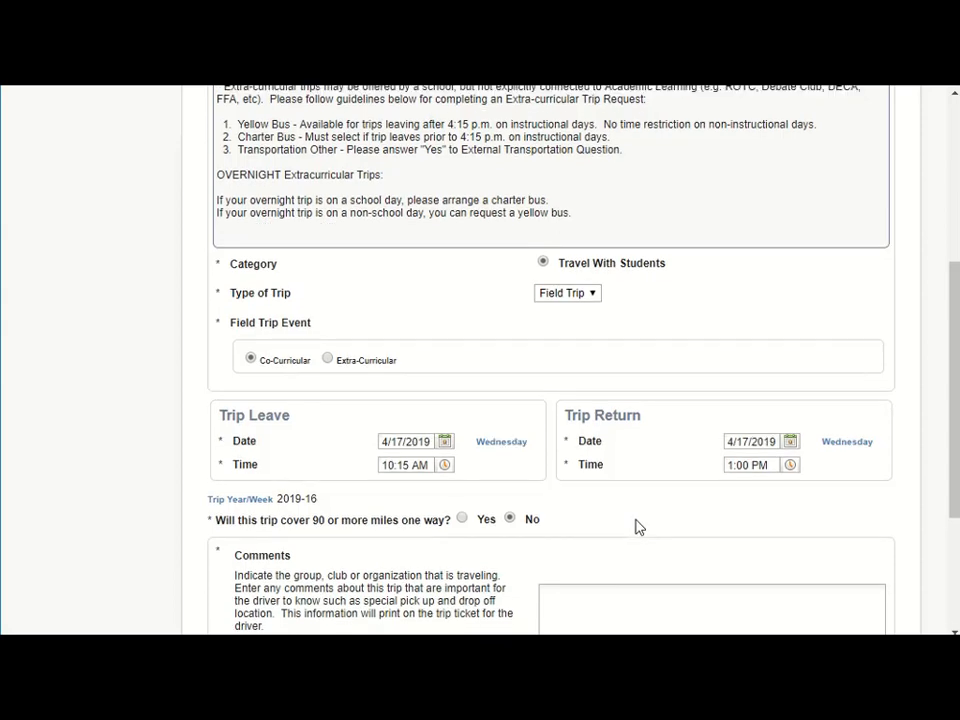
pyautogui.scroll(-3, 639, 527)
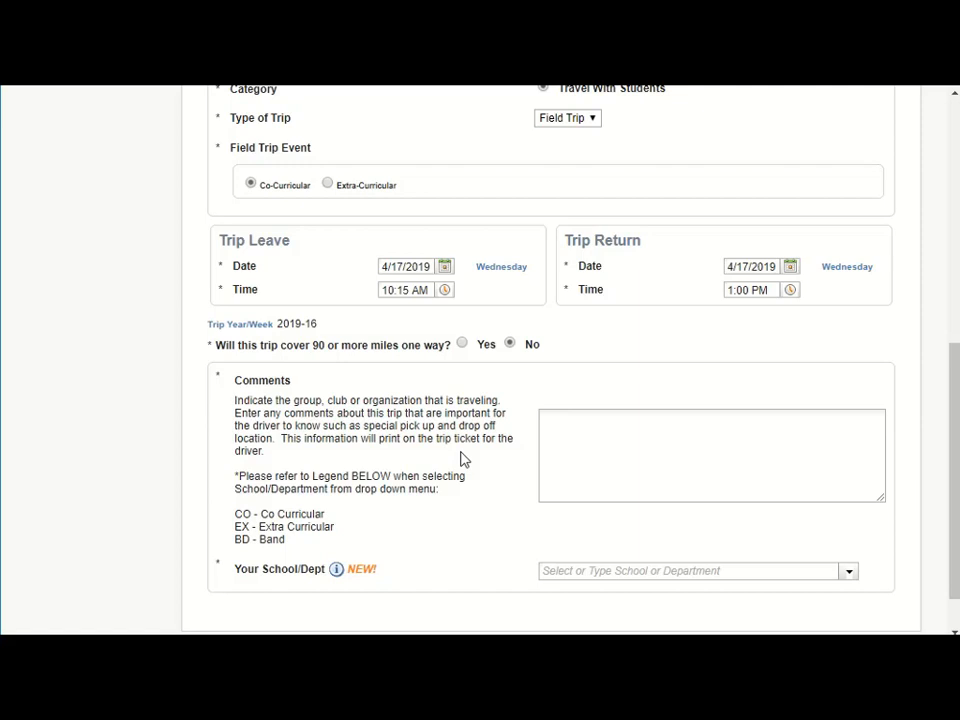
pyautogui.click(611, 427)
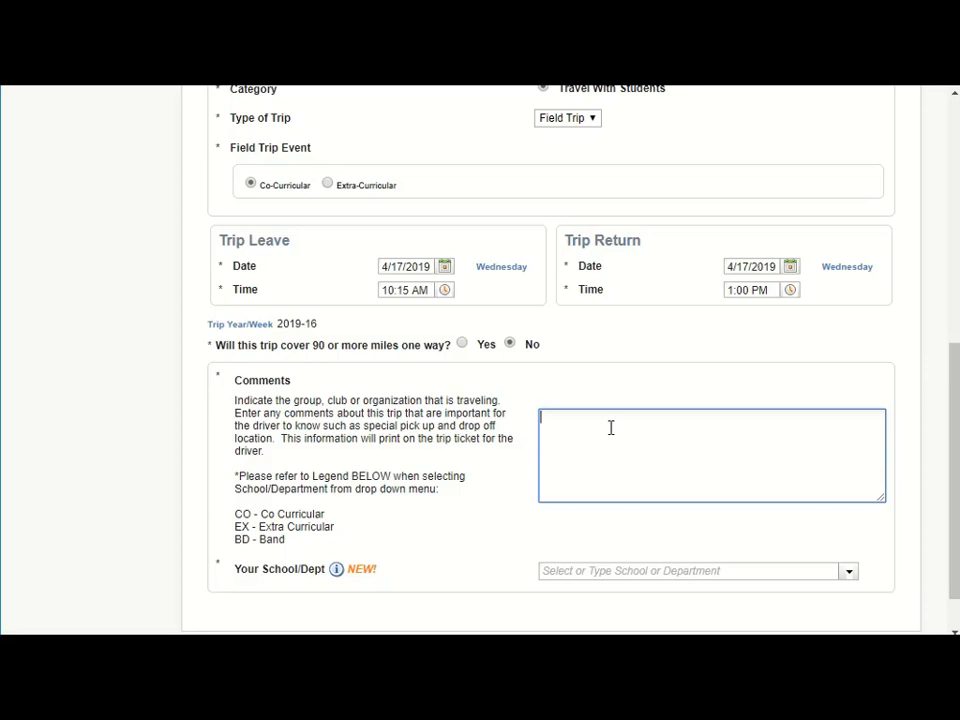
pyautogui.write('driver needs to know. .....')
# Look through the school and department list and choose 203-CO Berkeley Heights Elementary as the school
pyautogui.scroll(-1, 455, 514)
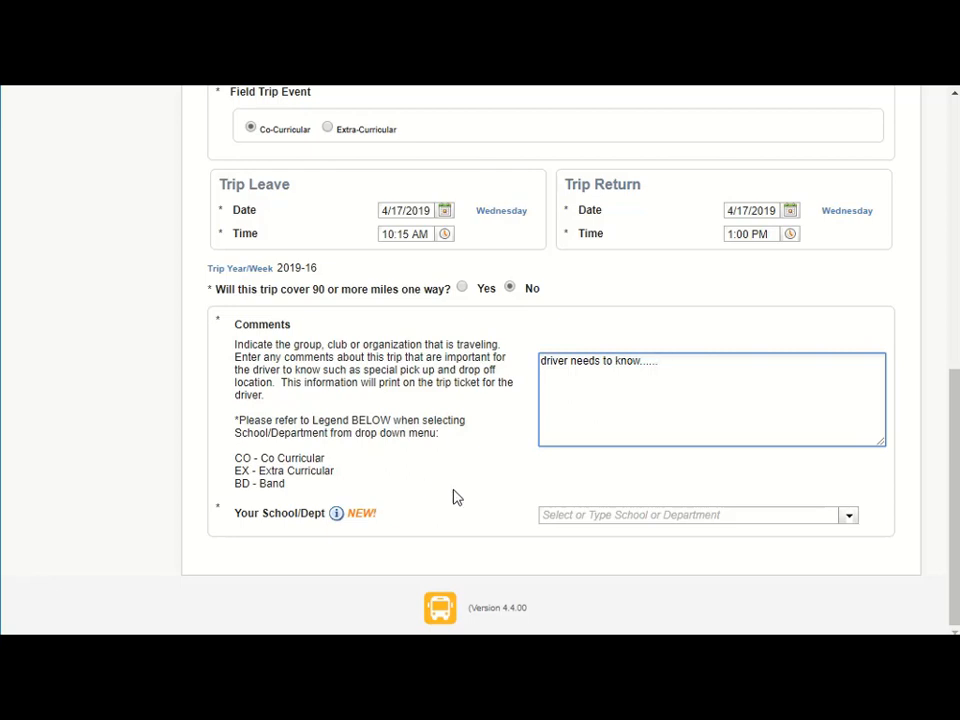
pyautogui.click(849, 518)
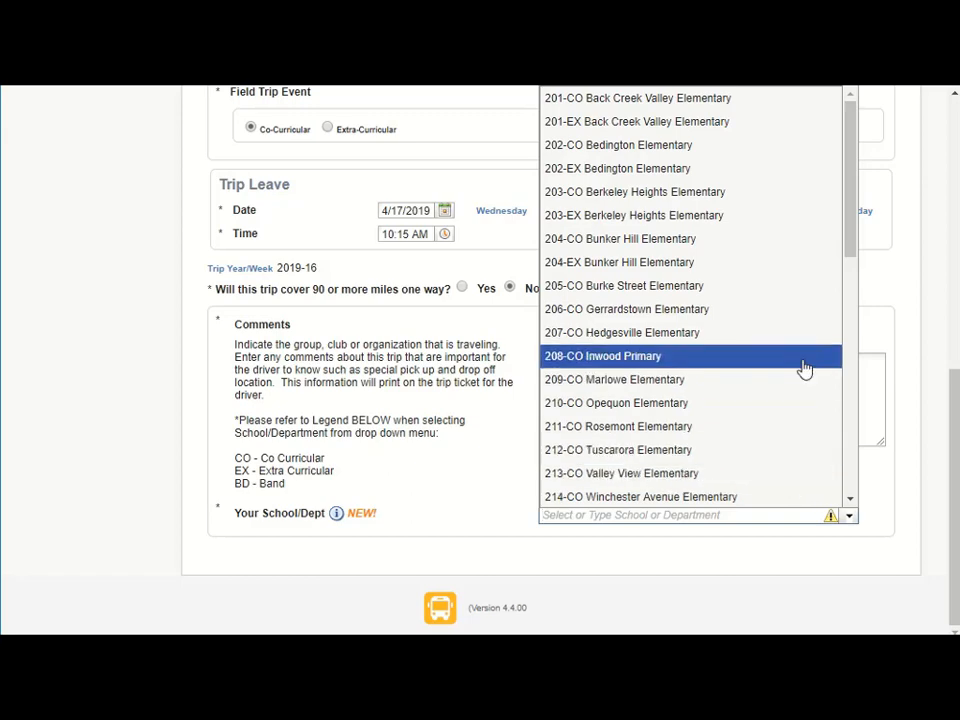
pyautogui.scroll(2, 800, 380)
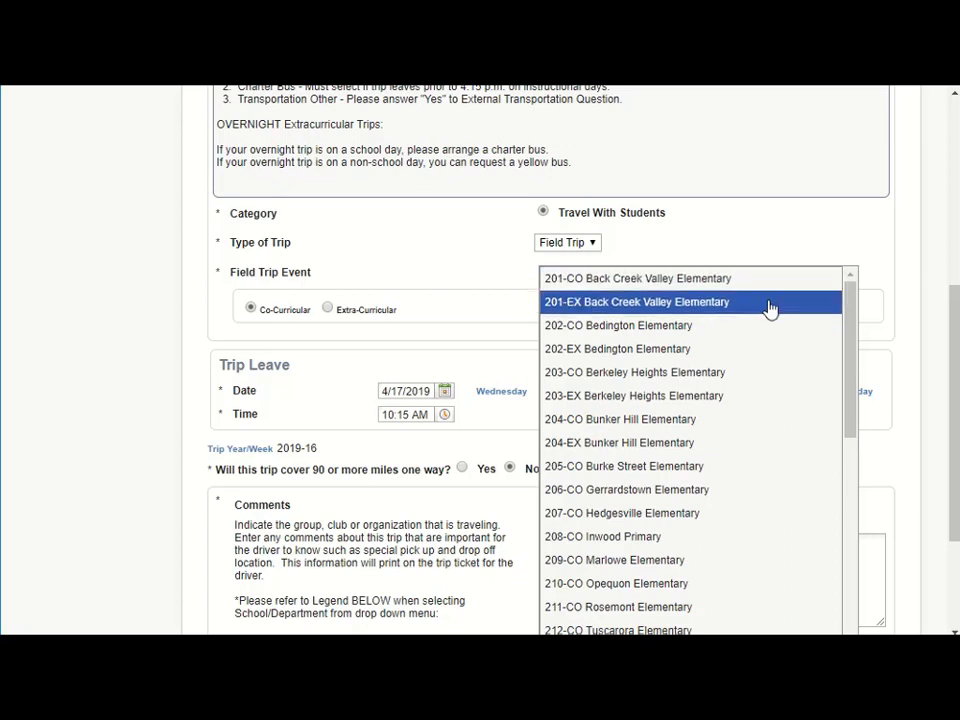
pyautogui.scroll(-5, 770, 310)
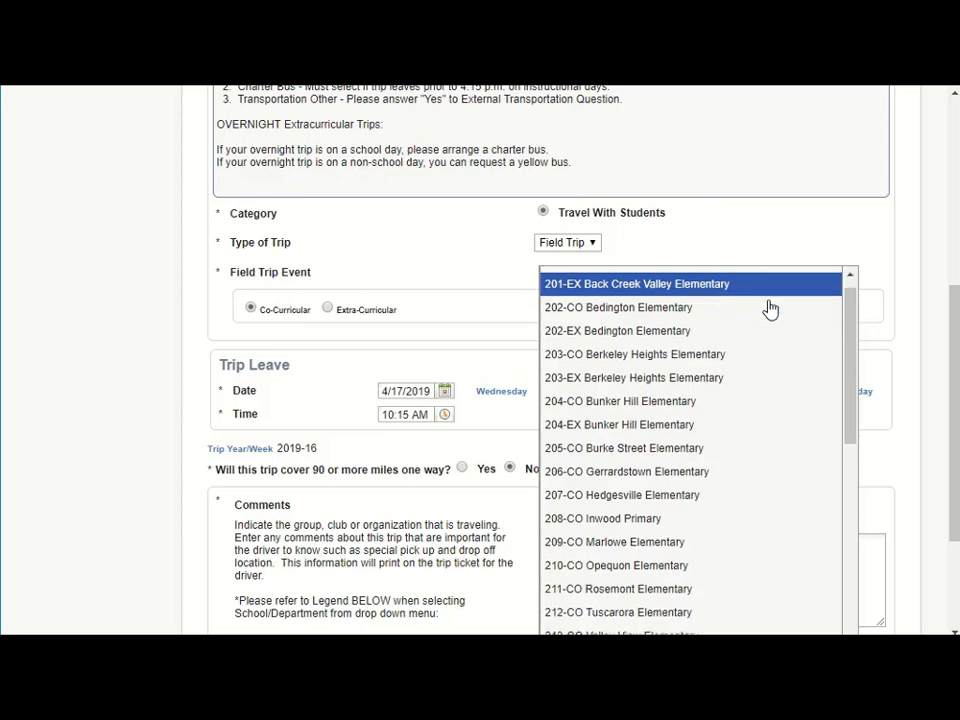
pyautogui.scroll(-3, 770, 310)
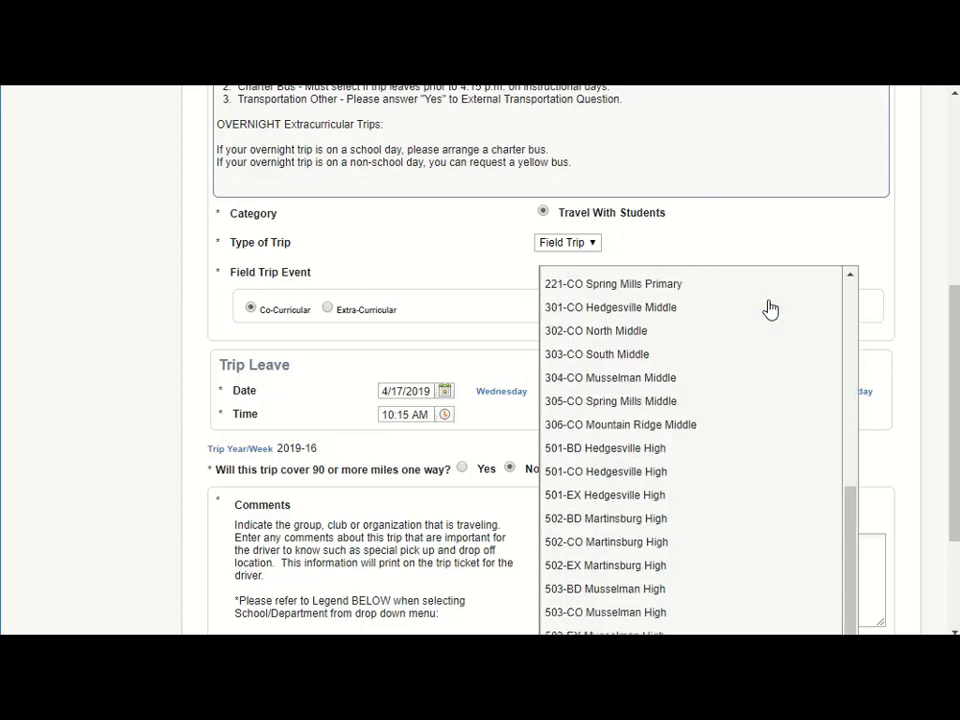
pyautogui.scroll(-1, 775, 344)
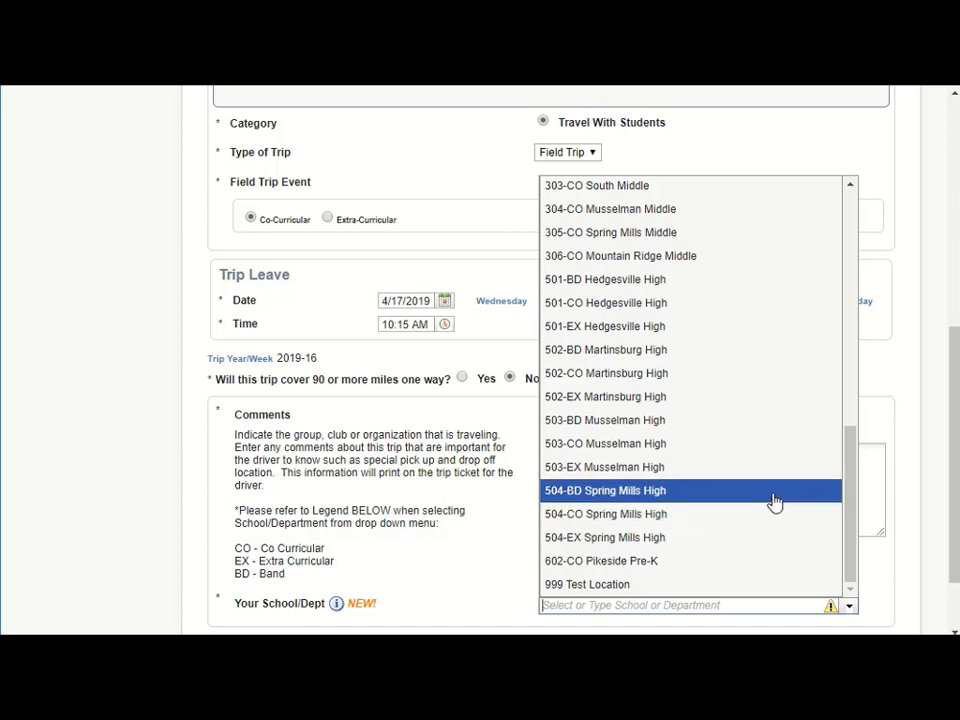
pyautogui.scroll(4, 776, 490)
pyautogui.scroll(2, 776, 490)
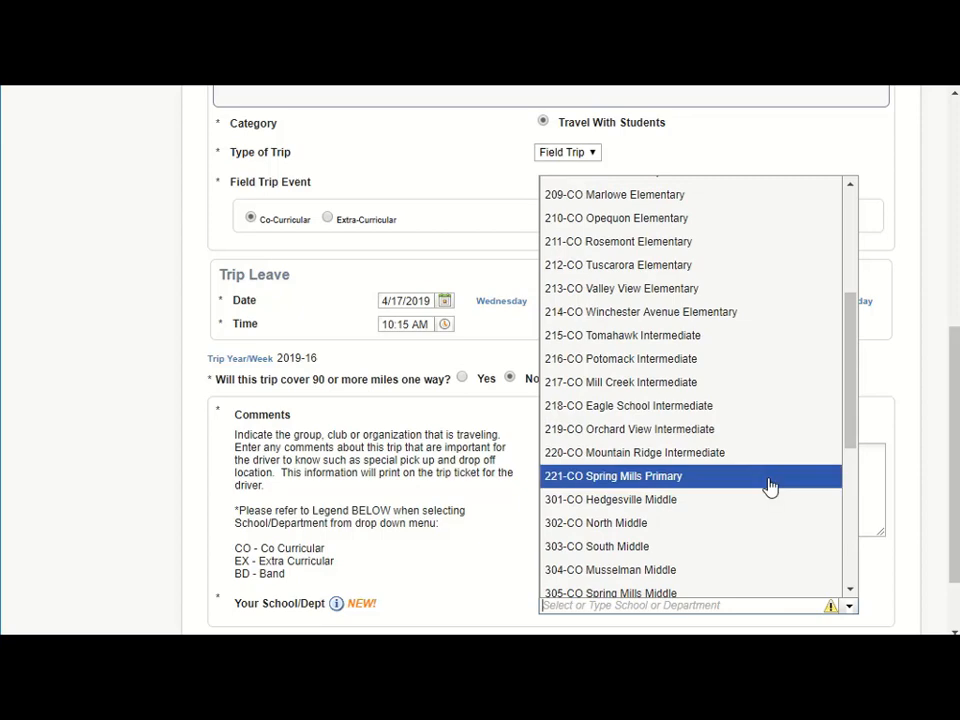
pyautogui.scroll(4, 766, 378)
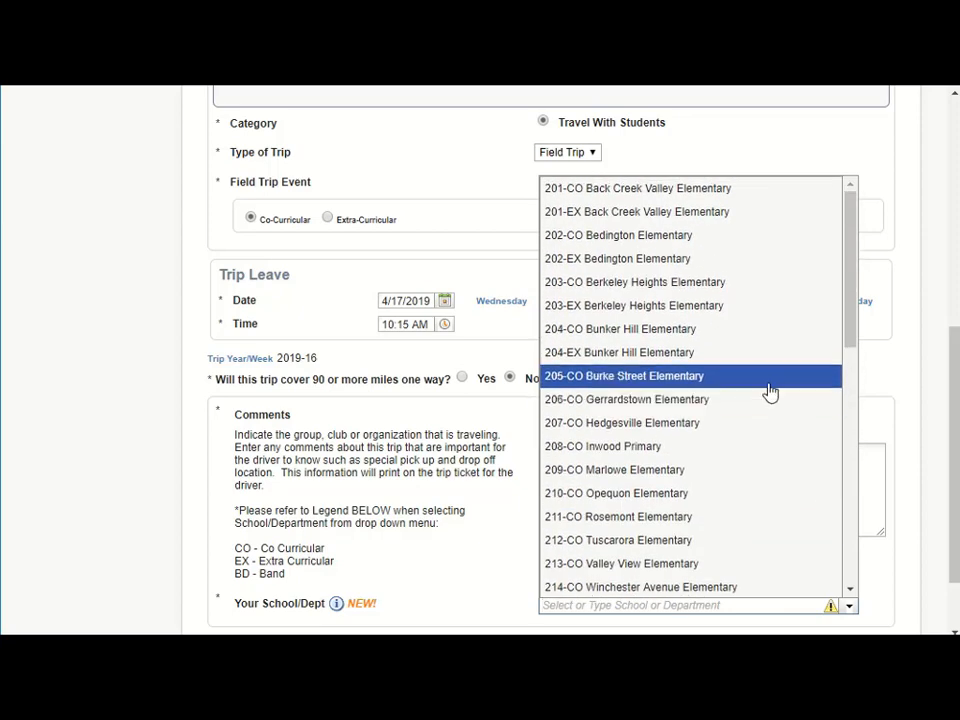
pyautogui.click(754, 292)
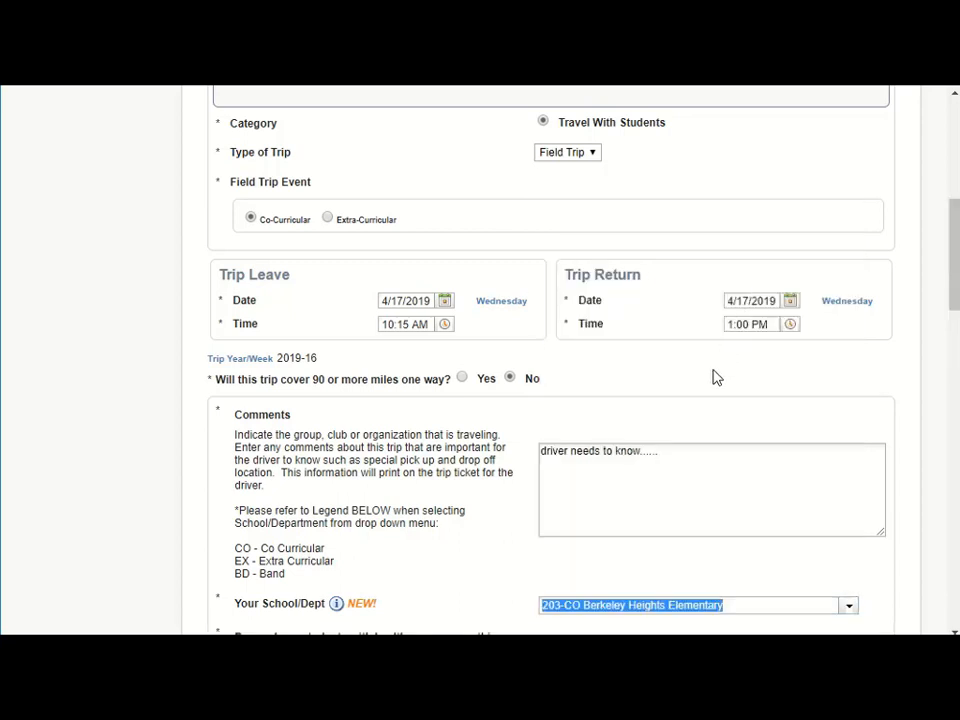
# Answer Yes to students with health concerns on the trip and enter "epipen" as the details
pyautogui.scroll(-1, 809, 380)
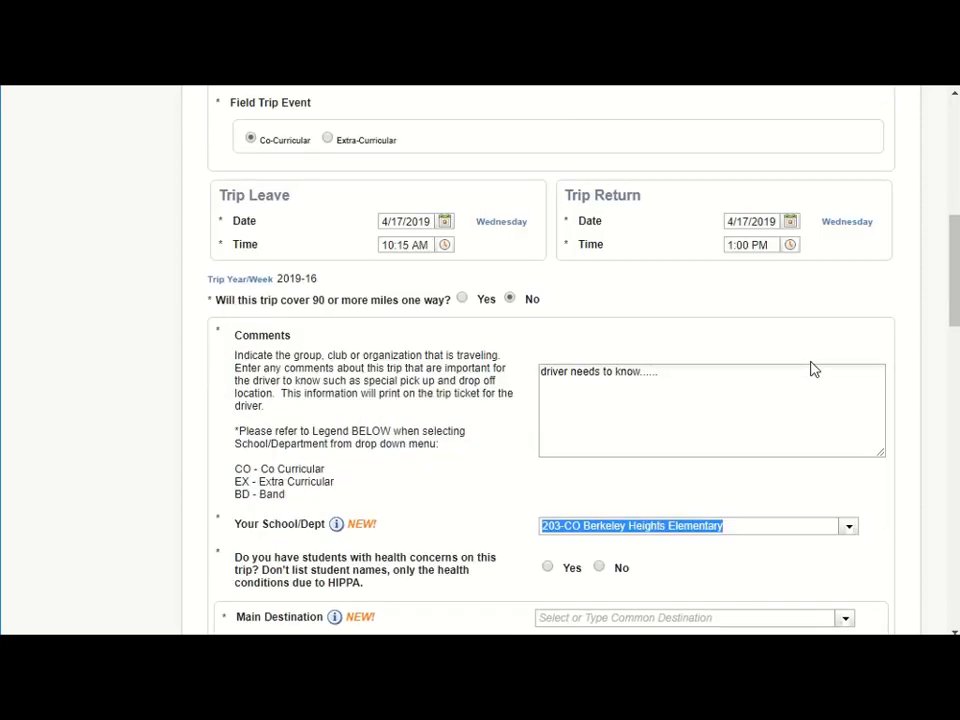
pyautogui.scroll(-2, 872, 448)
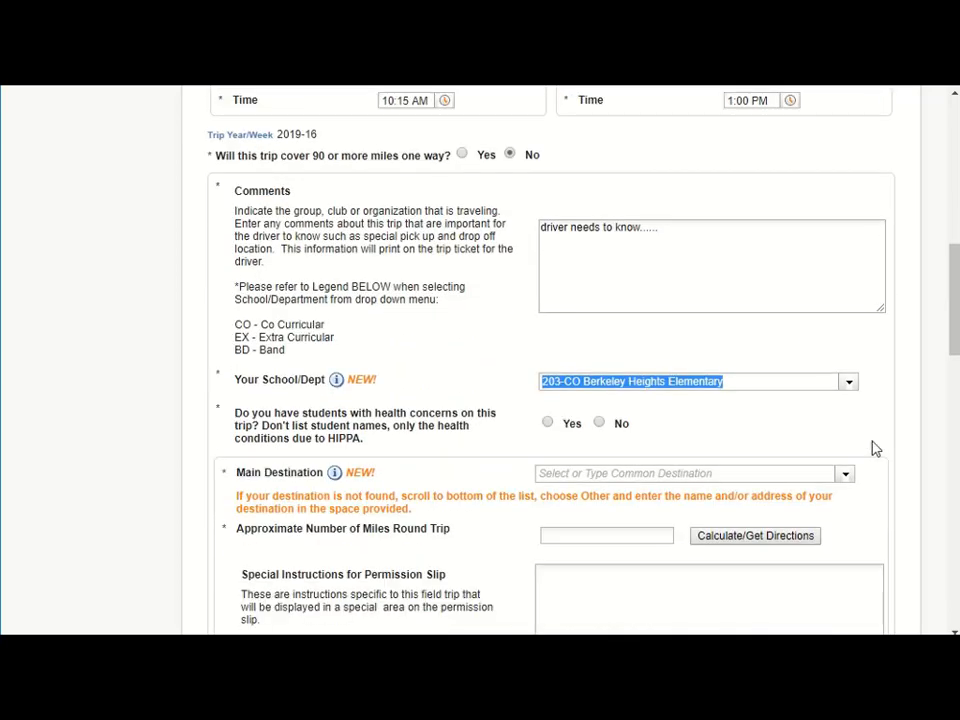
pyautogui.scroll(-1, 870, 440)
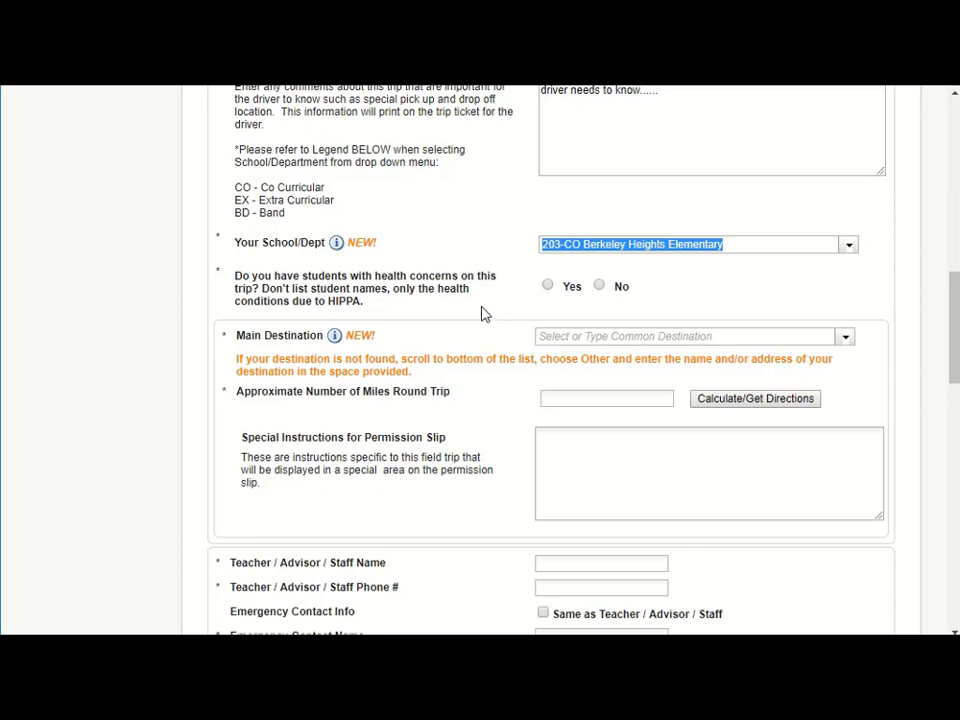
pyautogui.click(547, 286)
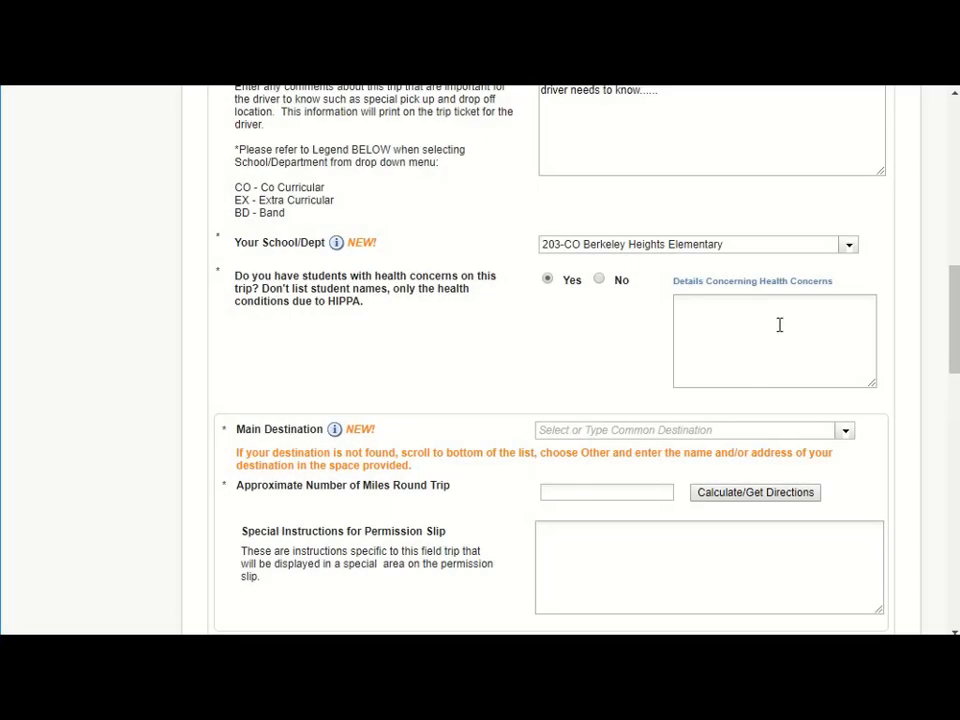
pyautogui.click(735, 315)
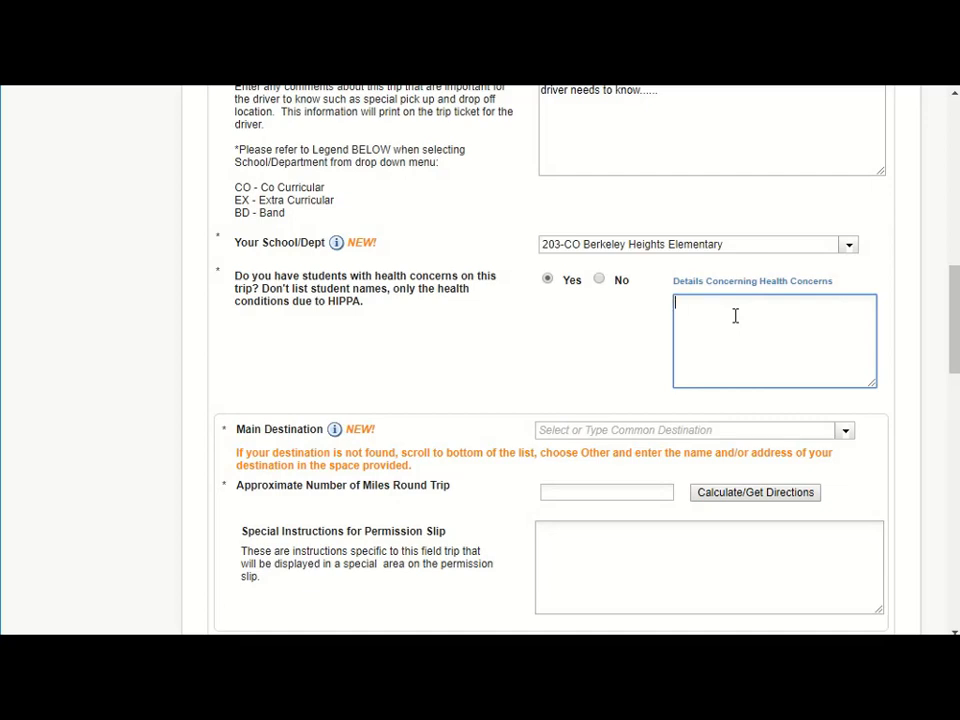
pyautogui.write('epipen')
# Search the main destinations for "museum" and choose For the Kids By George Children's Museum
pyautogui.scroll(-2, 740, 333)
pyautogui.scroll(-2, 740, 333)
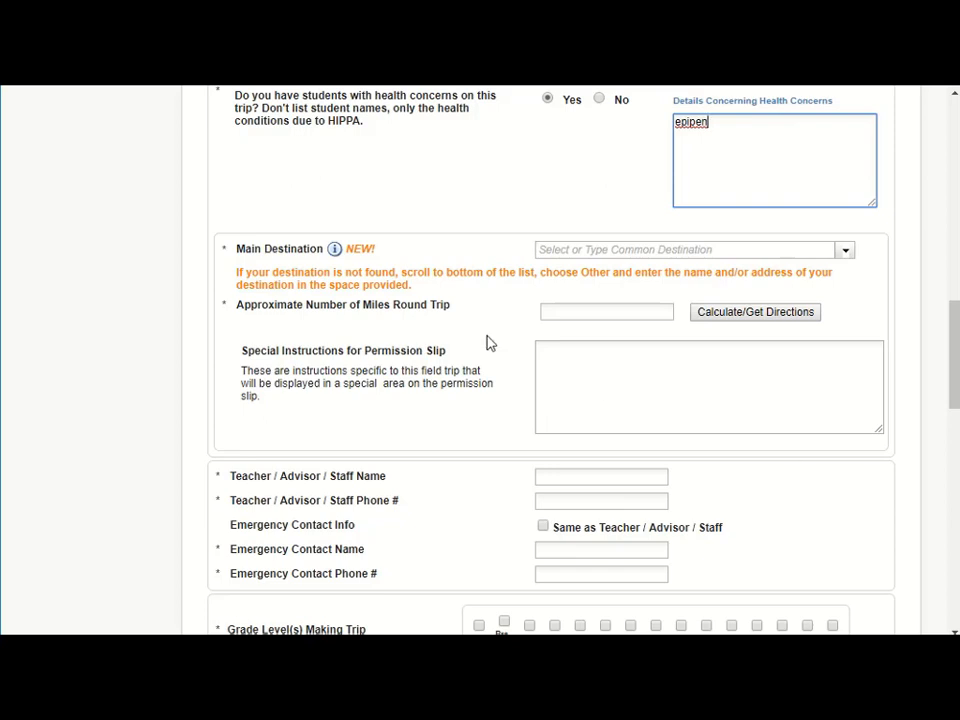
pyautogui.click(576, 249)
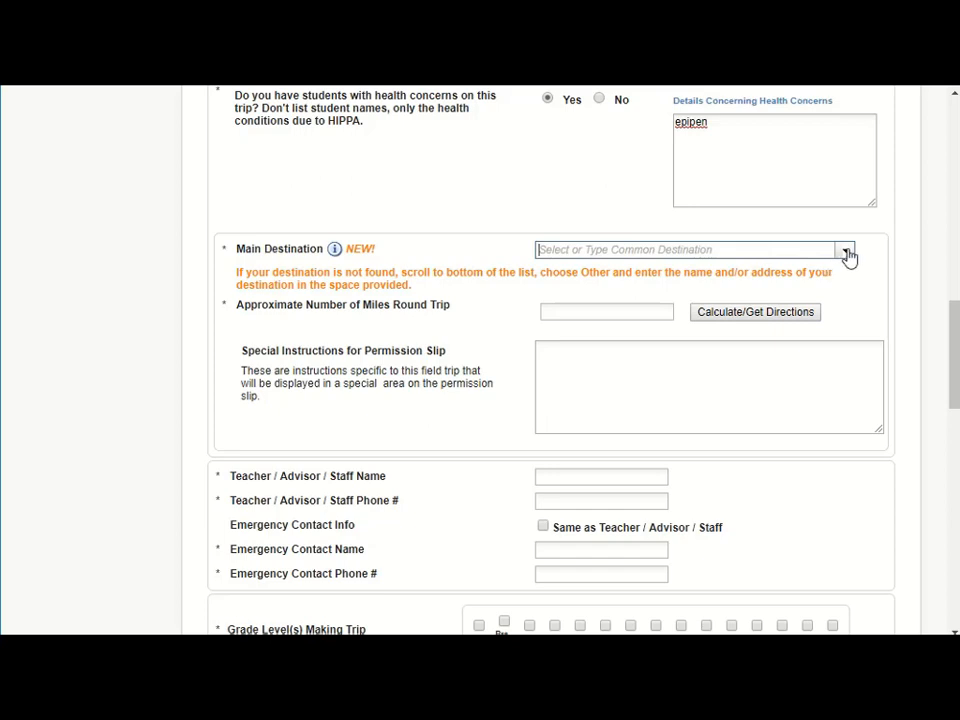
pyautogui.write('museum')
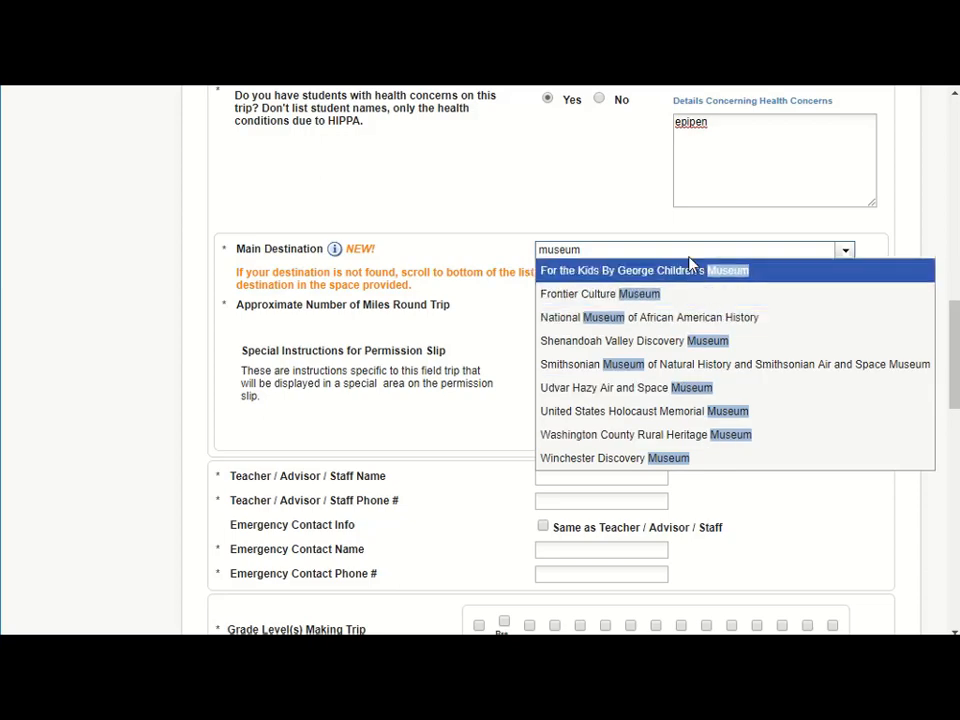
pyautogui.click(766, 287)
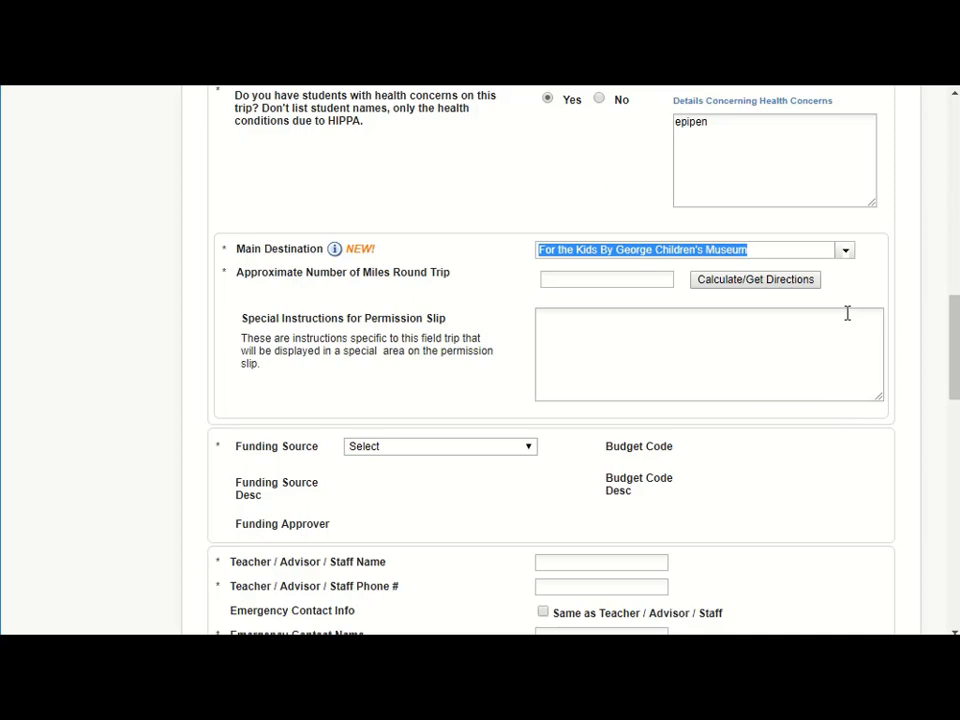
# Browse the full list of common destinations and set the main destination to Other (Type Below)
pyautogui.click(845, 254)
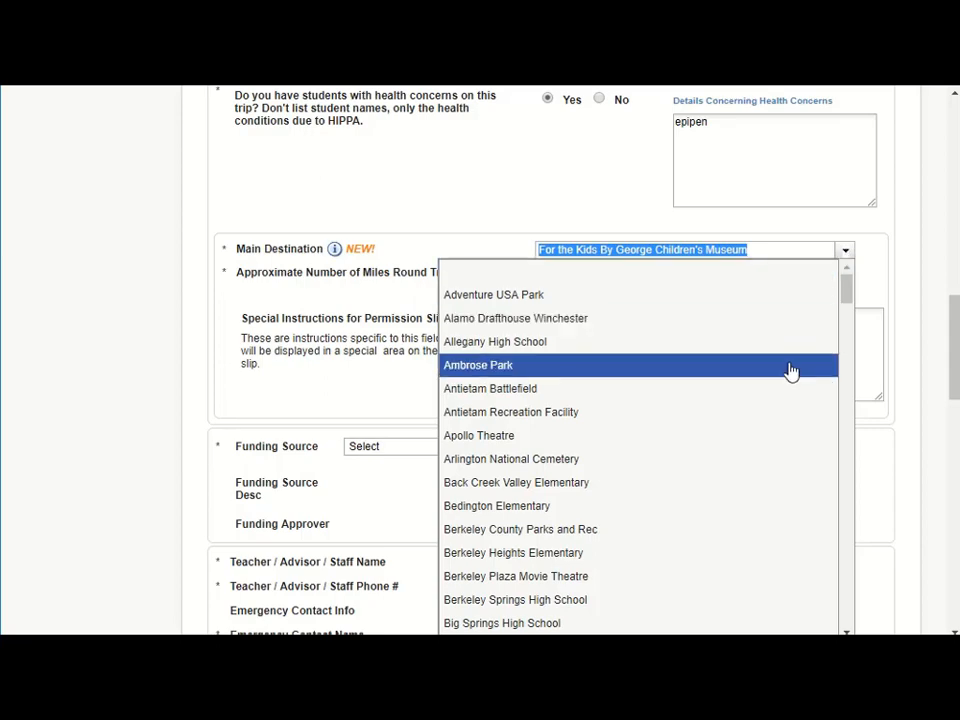
pyautogui.scroll(-3, 791, 371)
pyautogui.scroll(-6, 786, 395)
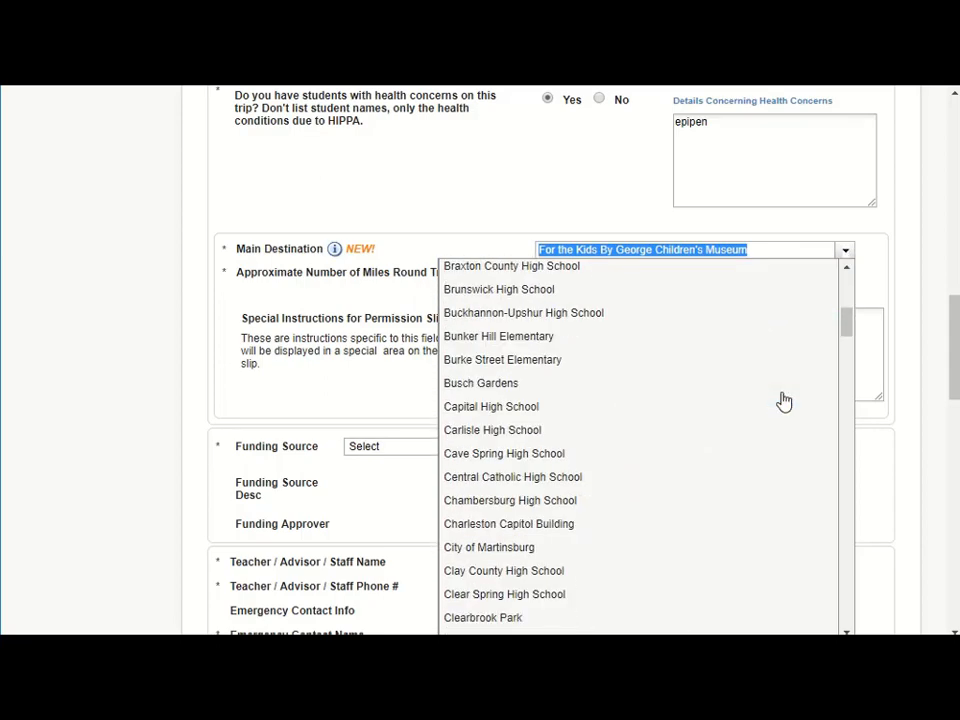
pyautogui.scroll(-5, 763, 456)
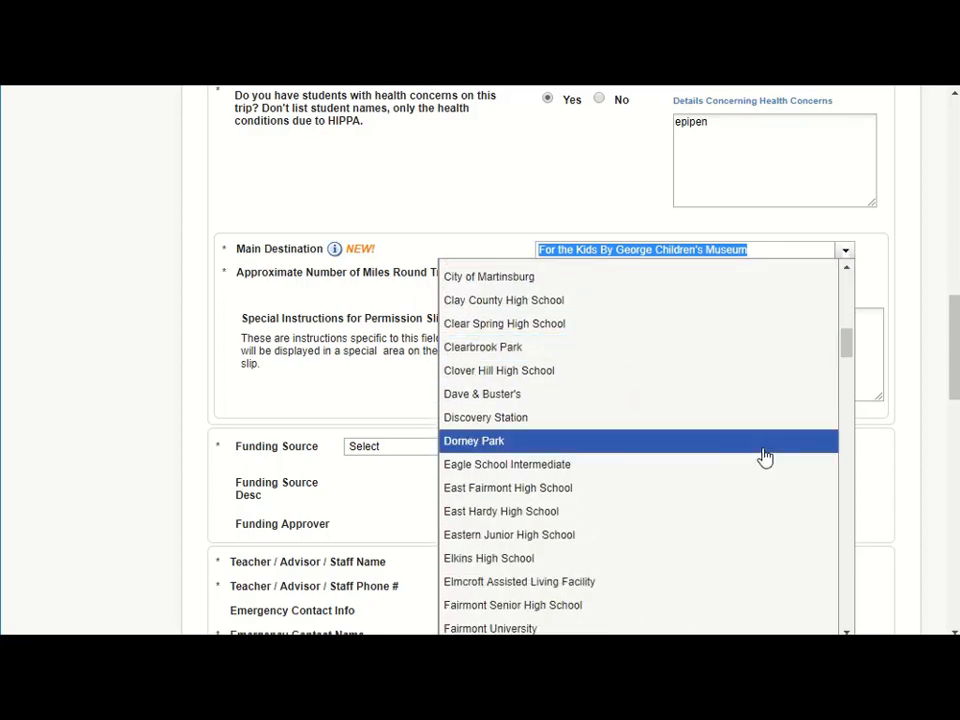
pyautogui.scroll(5, 765, 458)
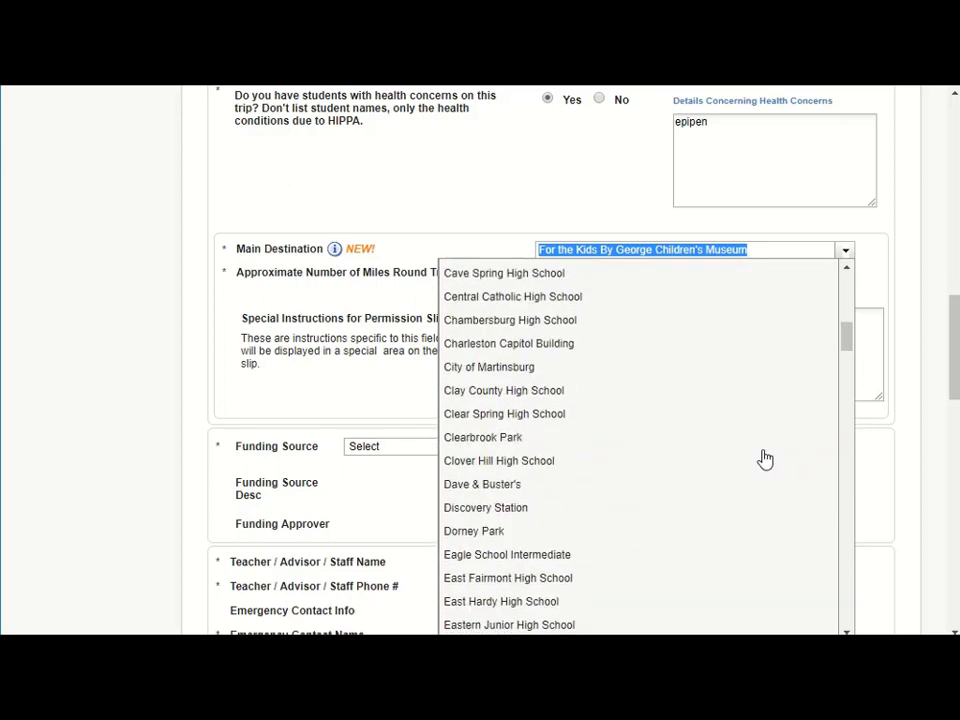
pyautogui.scroll(-3, 765, 458)
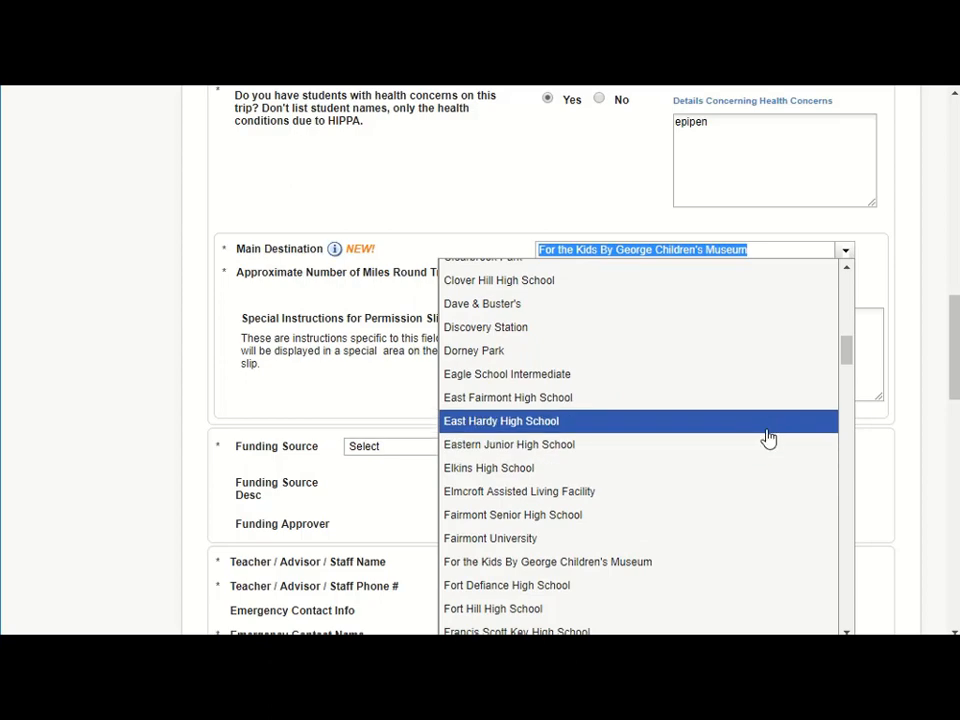
pyautogui.scroll(-12, 775, 445)
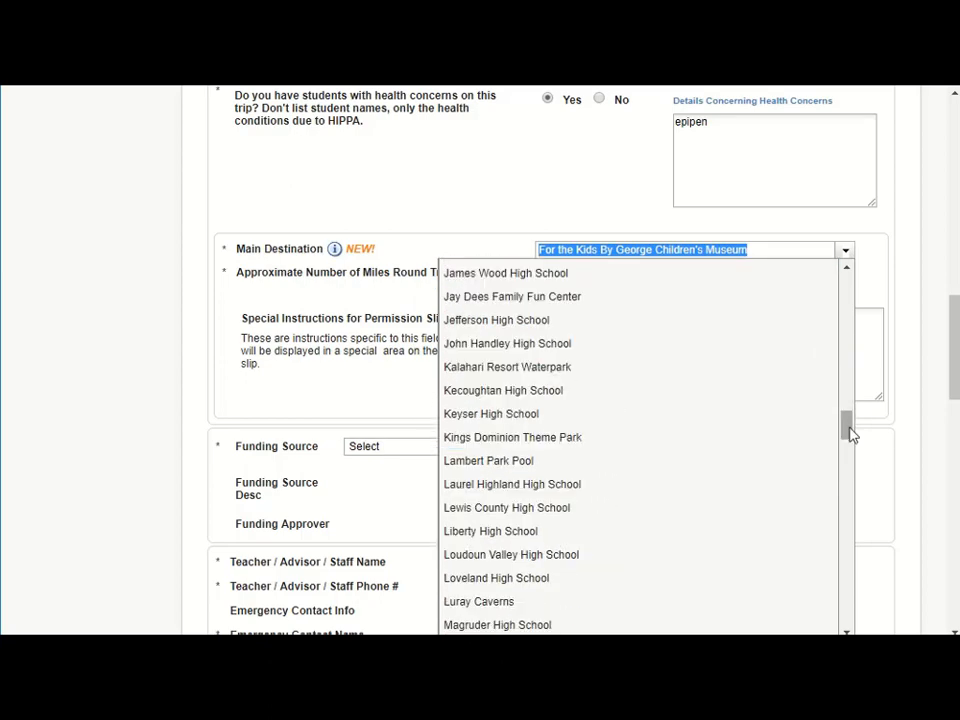
pyautogui.moveTo(850, 432); pyautogui.dragTo(841, 624)
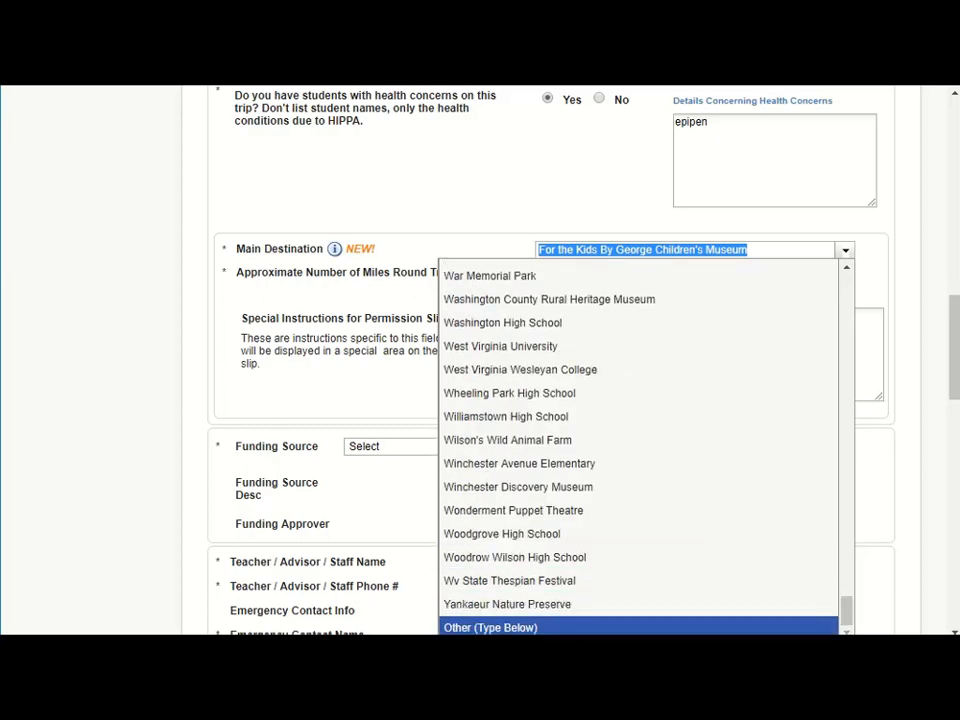
pyautogui.click(478, 628)
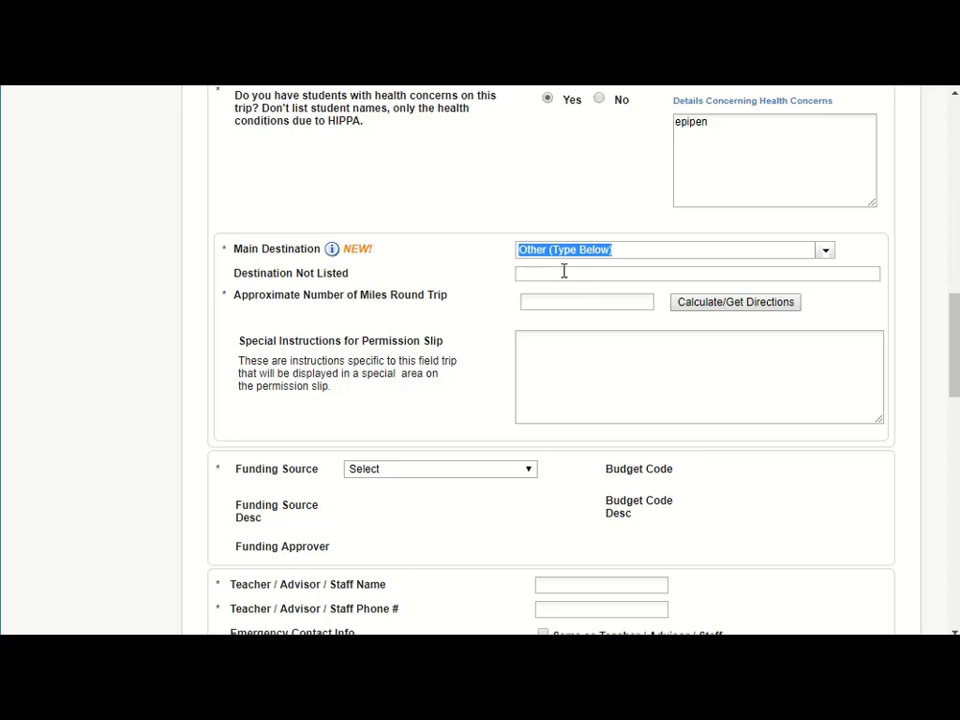
# Search "Martinsburg Library" as the unlisted destination, choose the Little Free Library on South Raleigh Street, and calculate the round-trip miles
pyautogui.click(564, 271)
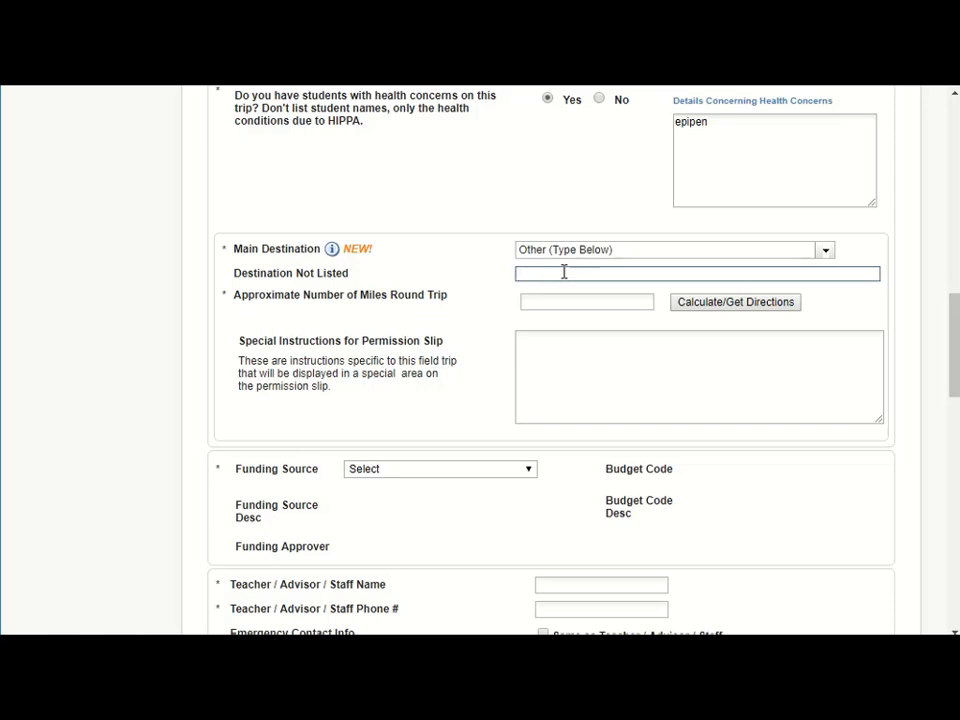
pyautogui.write('Martinsburg Library')
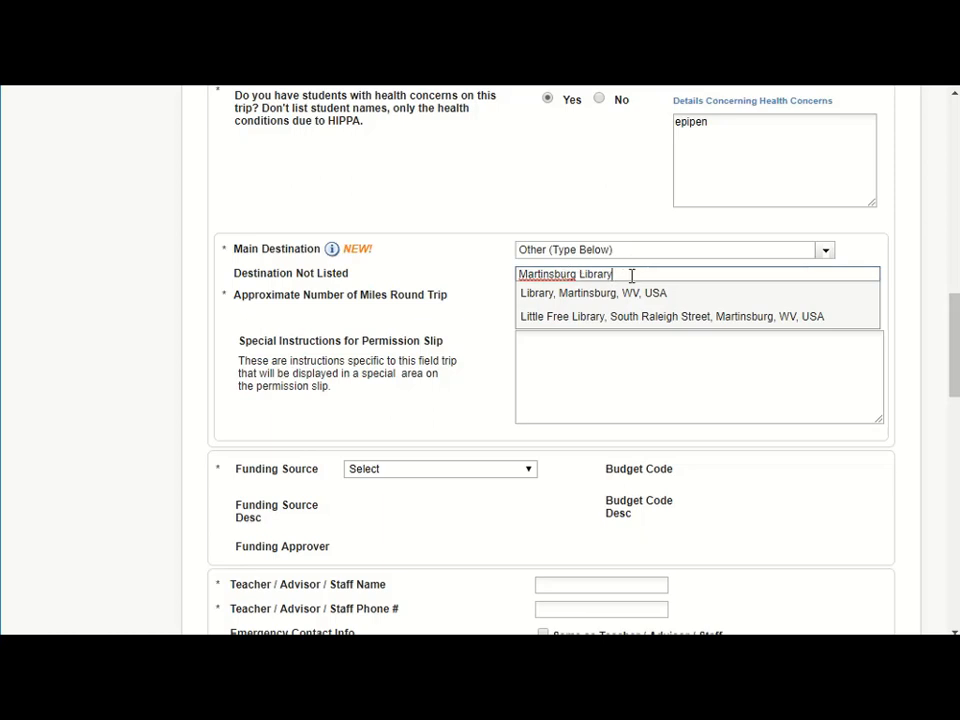
pyautogui.click(723, 326)
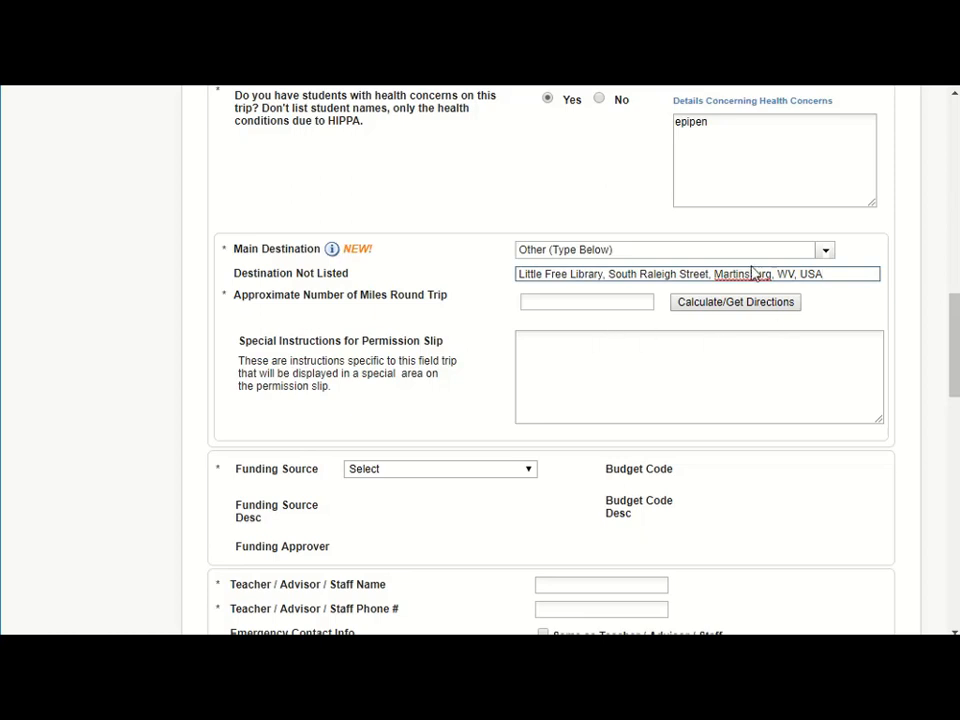
pyautogui.click(714, 307)
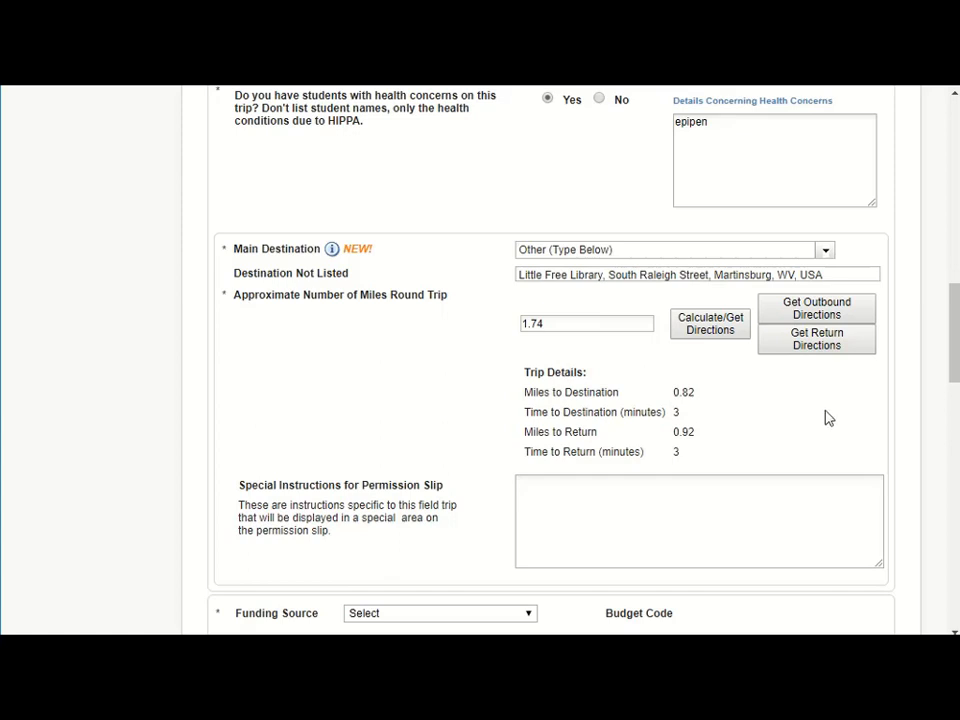
# View the outbound driving directions from the school to the destination, then close them
pyautogui.click(826, 336)
pyautogui.click(815, 312)
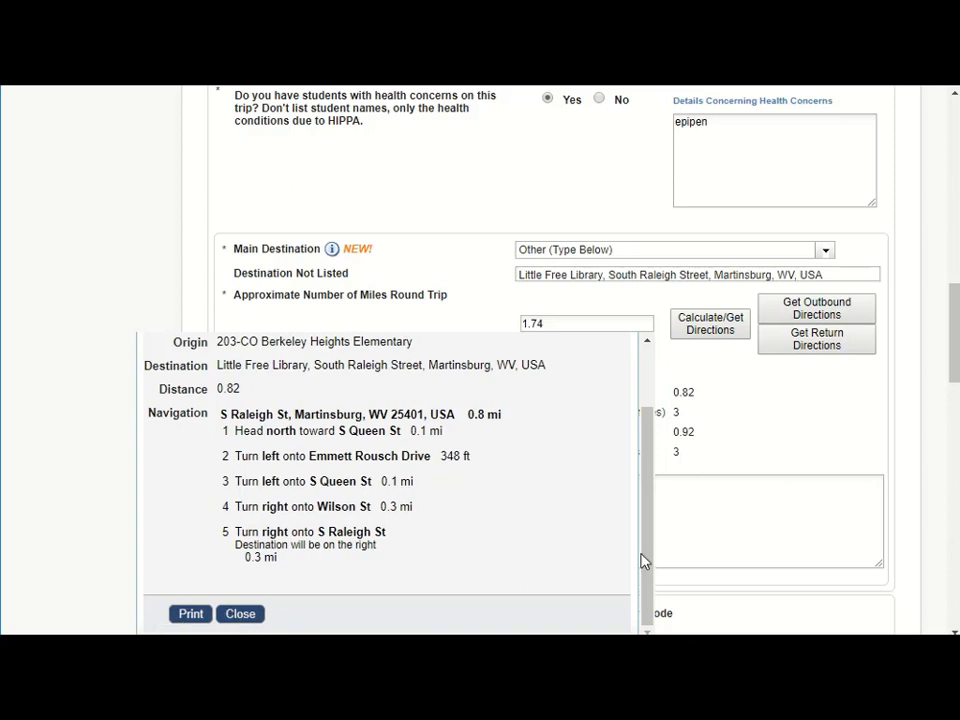
pyautogui.click(240, 614)
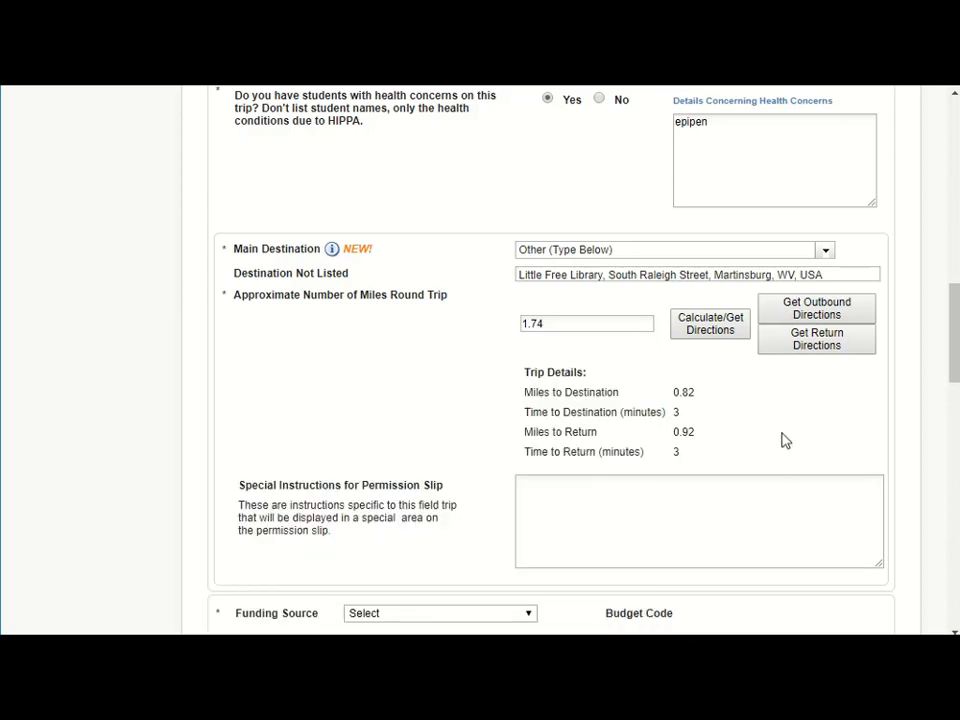
# Enter "Wear comfortable shoes" as the special instructions for the permission slip
pyautogui.scroll(-3, 782, 435)
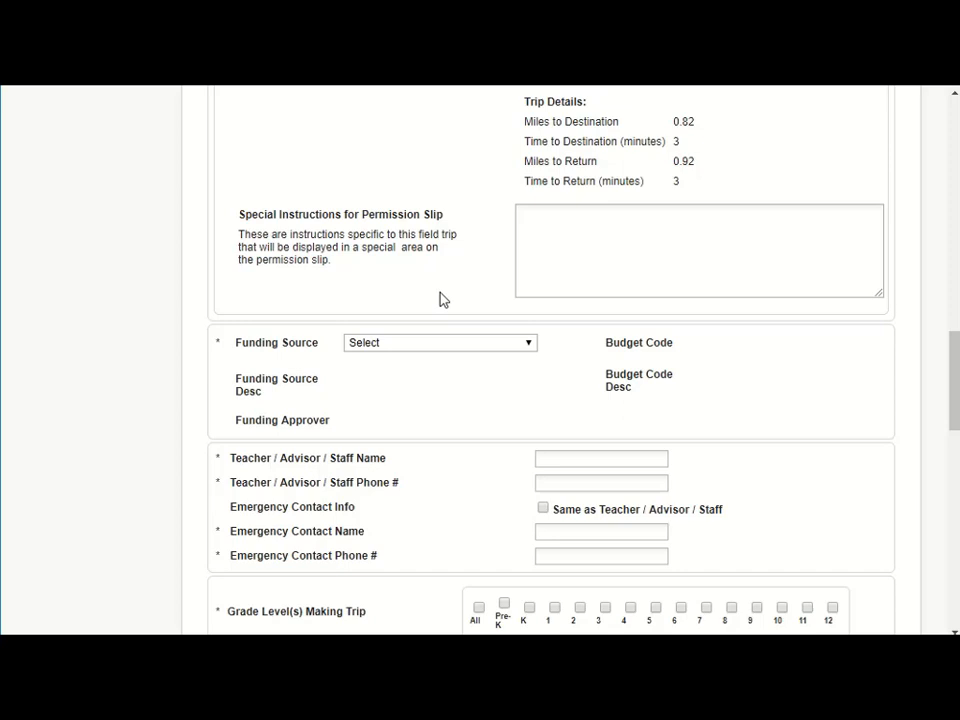
pyautogui.click(556, 224)
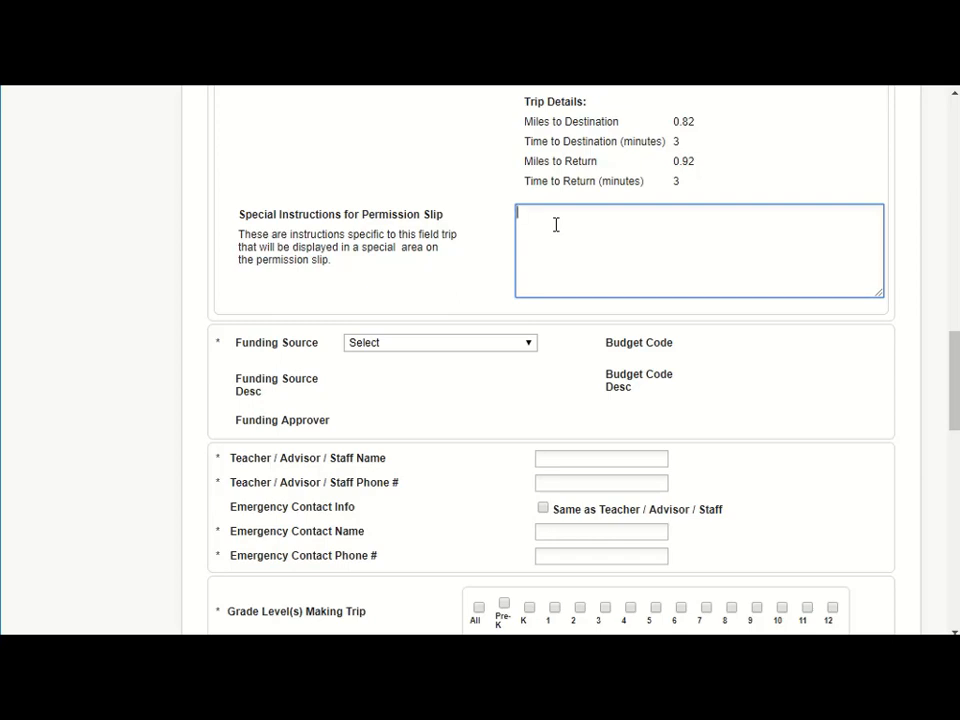
pyautogui.write('Wear comfortable shoes')
# Set the trip's funding source to School Funded
pyautogui.scroll(-3, 826, 374)
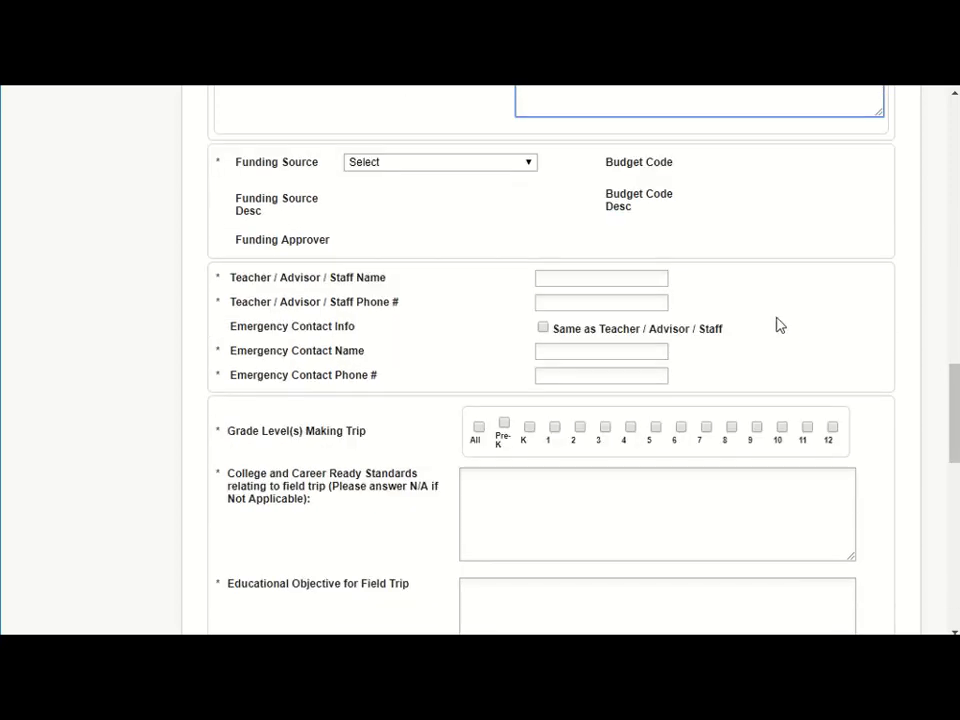
pyautogui.click(531, 166)
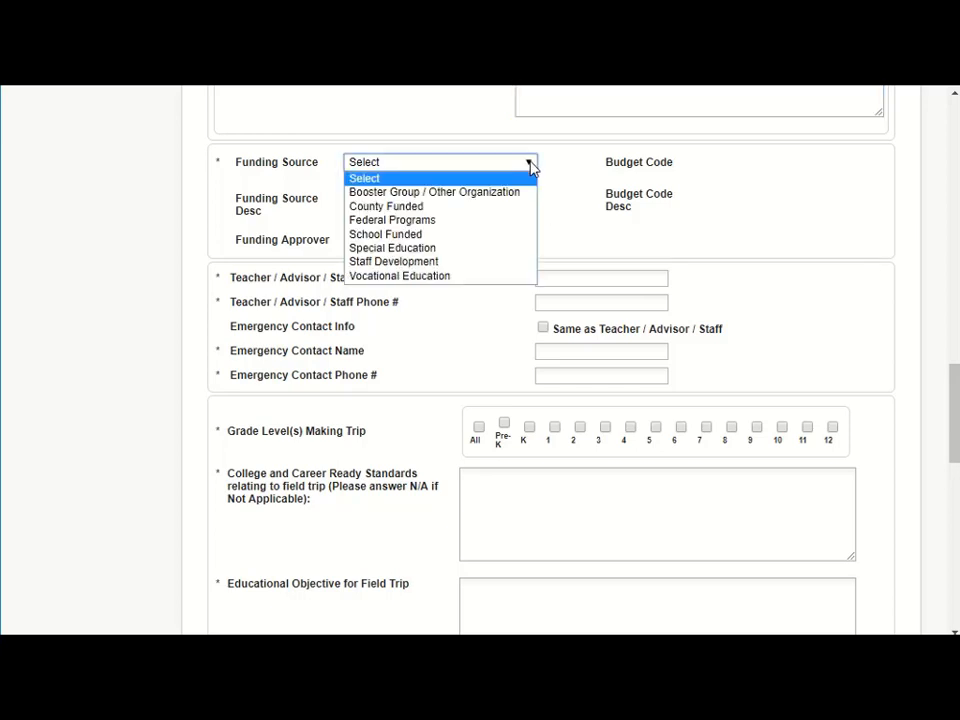
pyautogui.click(499, 240)
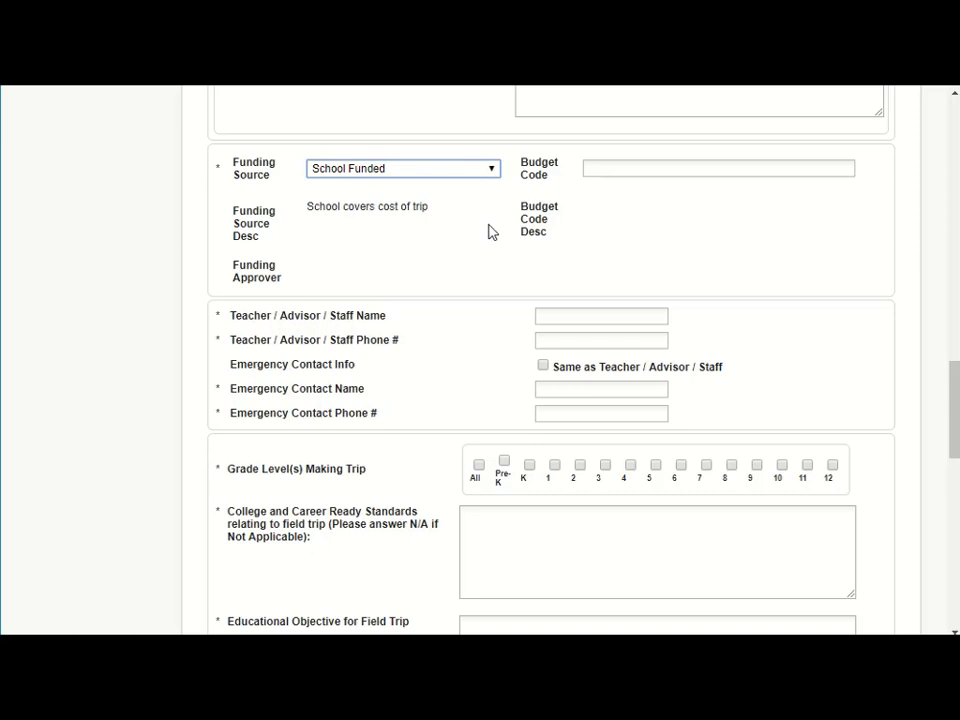
# Enter the teacher's title and last name as the teacher / advisor / staff name, with the last name capitalized
pyautogui.scroll(-3, 490, 232)
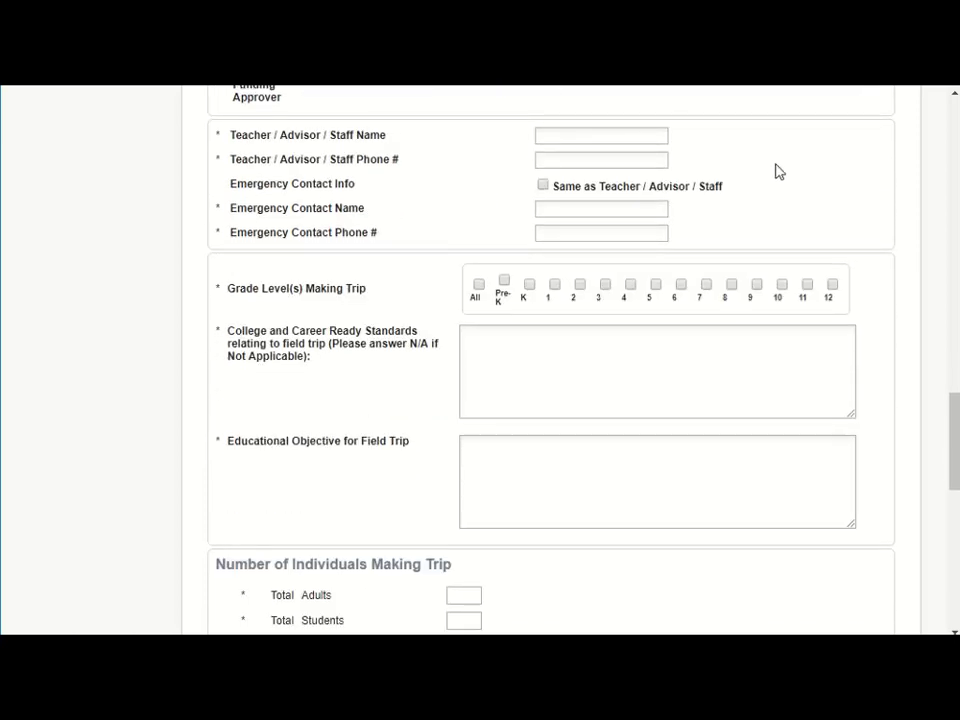
pyautogui.click(639, 136)
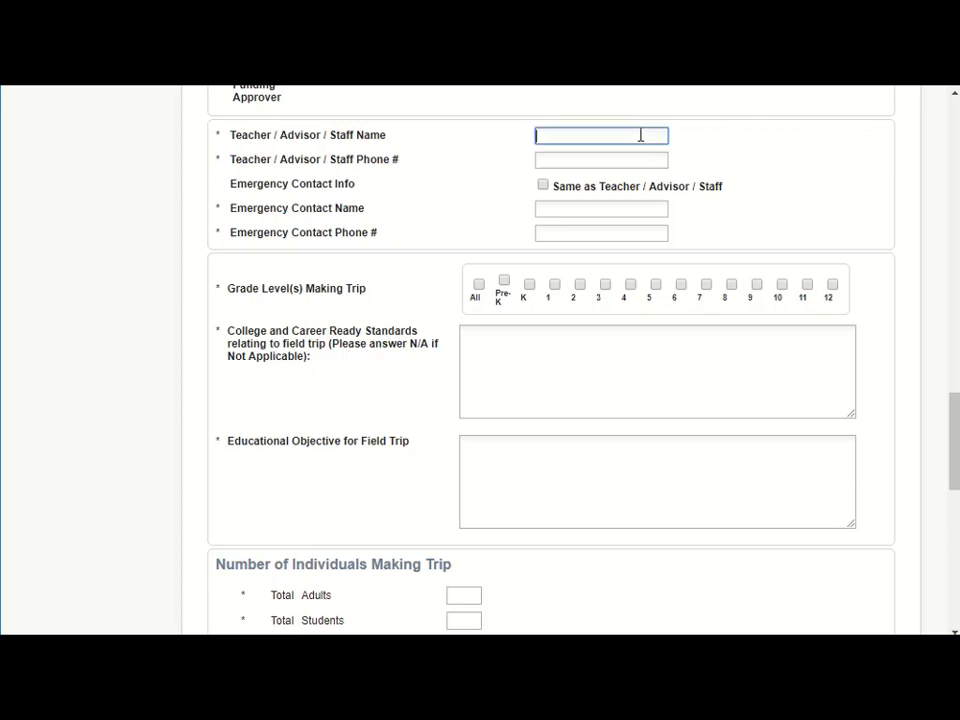
pyautogui.write('Mr')
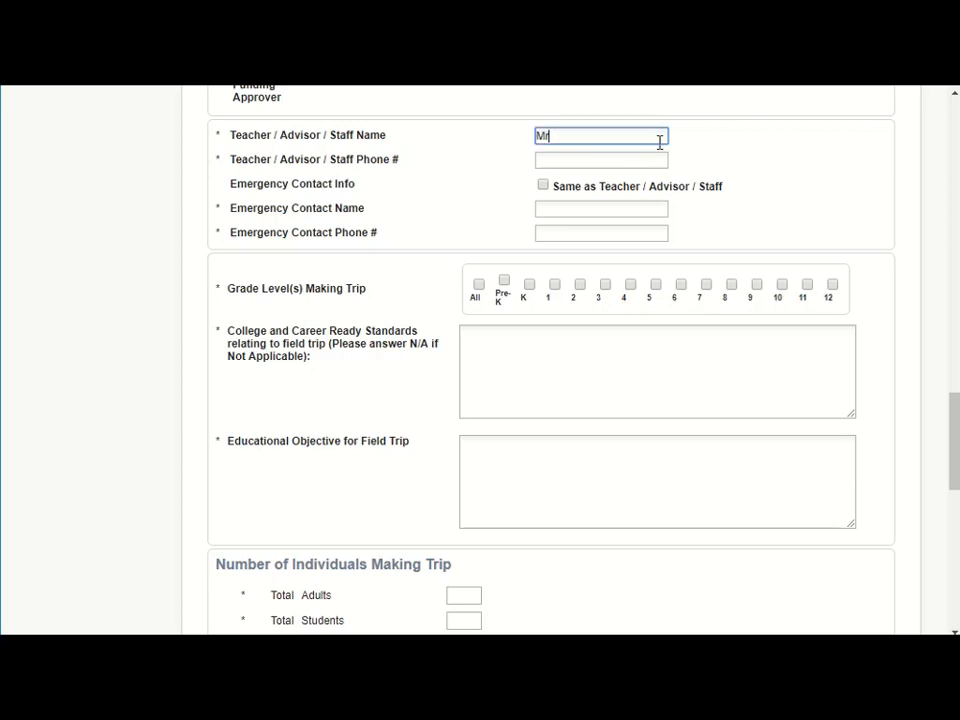
pyautogui.write('s. webb')
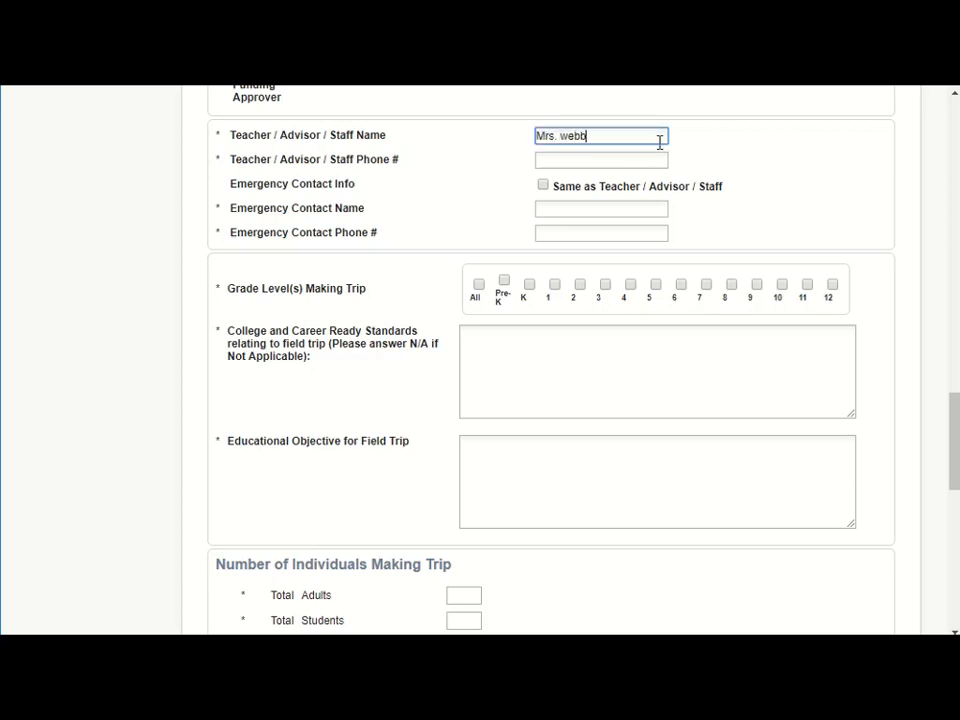
pyautogui.press('BackSpace')
pyautogui.press('BackSpace')
pyautogui.press('BackSpace')
pyautogui.press('BackSpace')
pyautogui.write('Webb')
# Enter the teacher's phone number and set the emergency contact to be the same as the teacher / advisor / staff
pyautogui.click(611, 160)
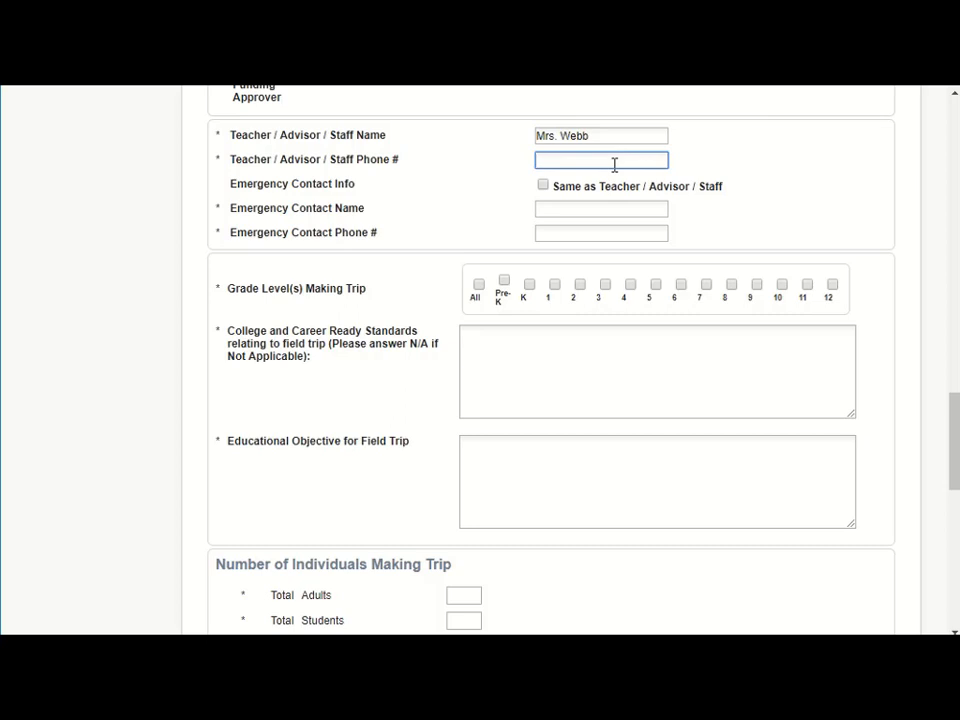
pyautogui.write('1234567')
pyautogui.click(543, 186)
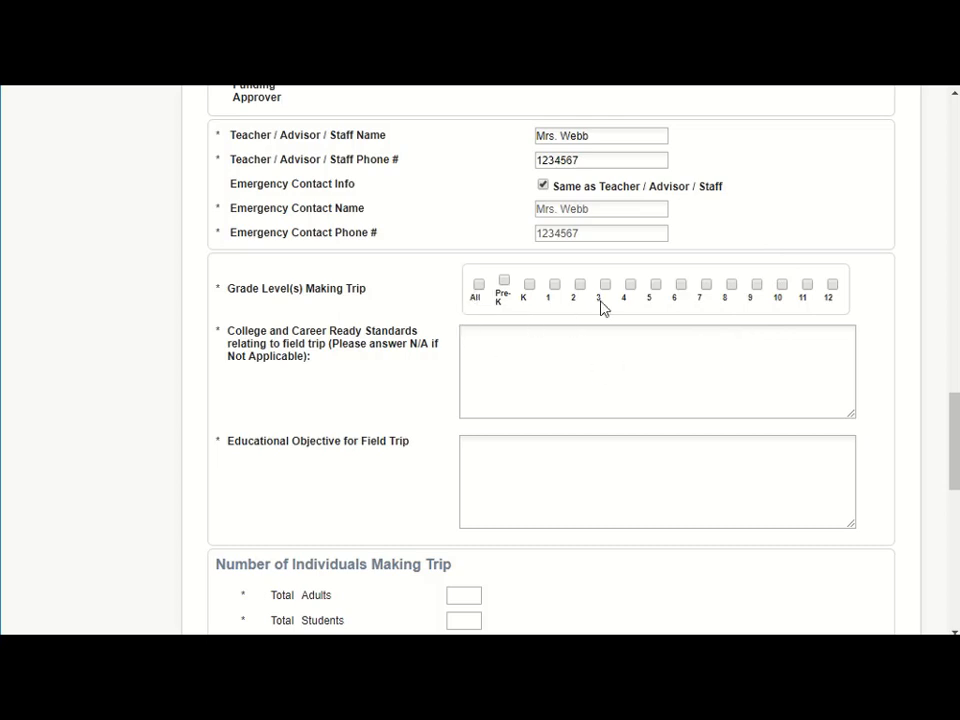
# Select grades 4, 5 and 6 as the grade levels making the trip
pyautogui.click(632, 288)
pyautogui.click(655, 290)
pyautogui.click(681, 286)
# Enter "NA" for the College and Career Ready Standards and "study George Washington" as the educational objective
pyautogui.click(513, 355)
pyautogui.write('NA')
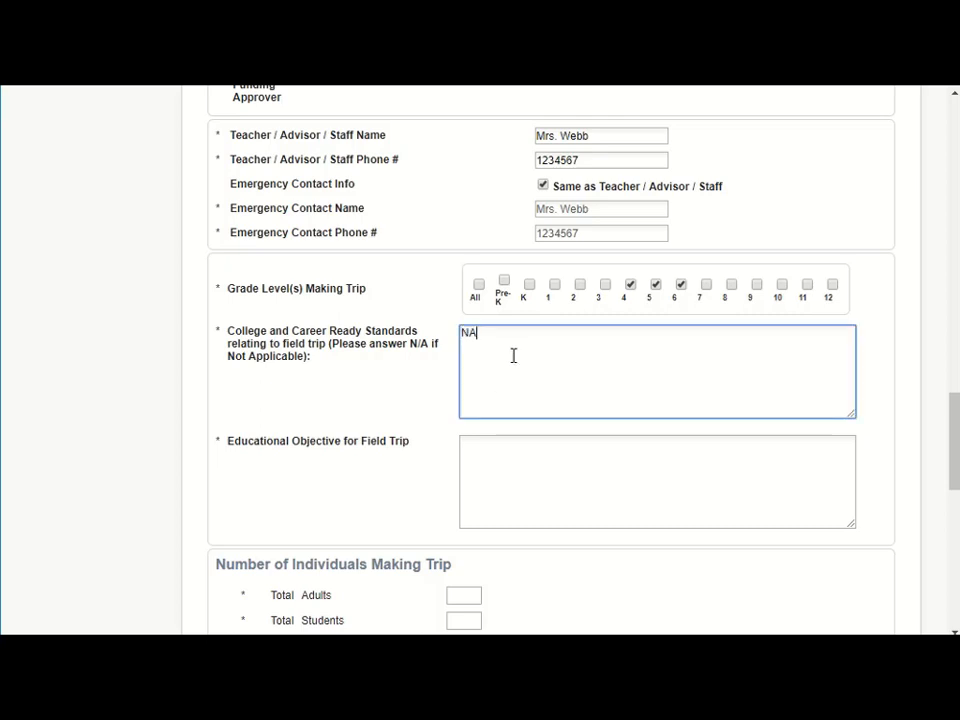
pyautogui.click(572, 464)
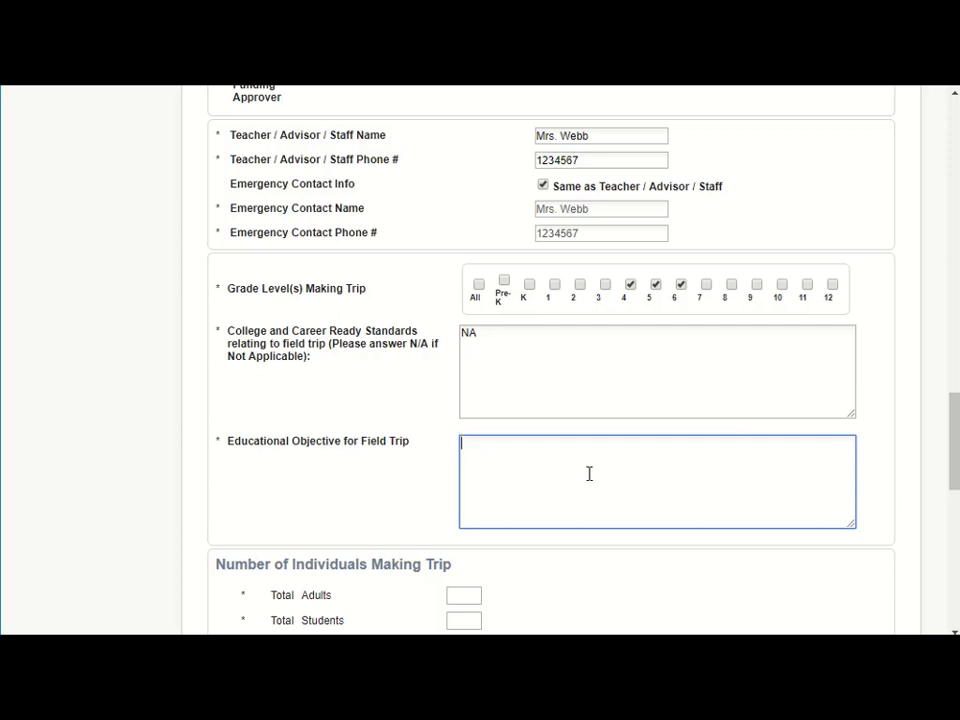
pyautogui.write('study George Washington')
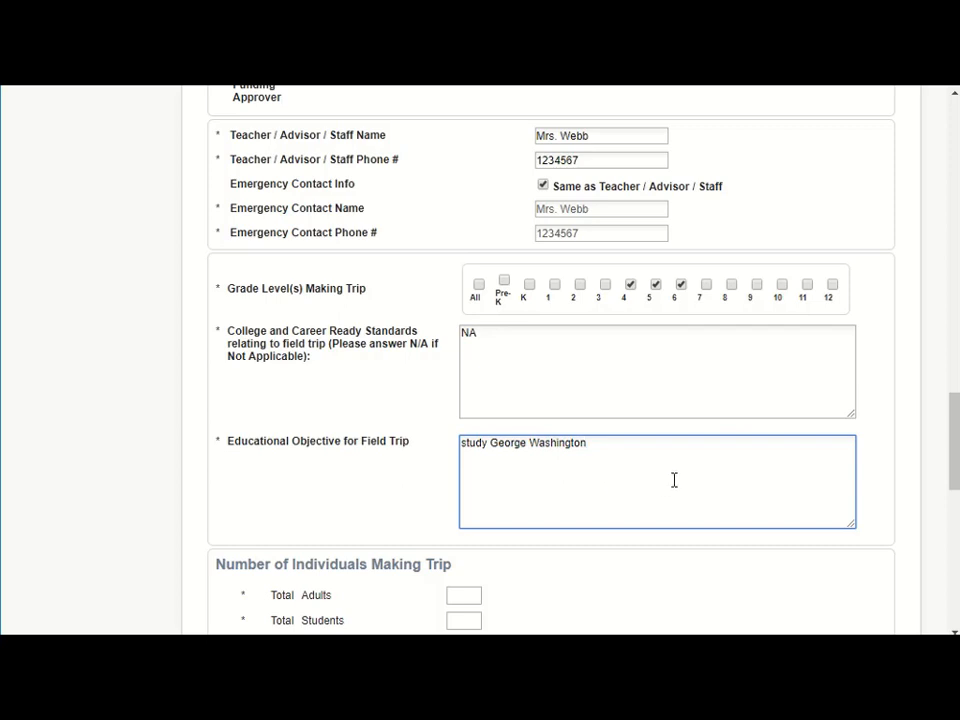
# Set the number of individuals making the trip to 3 adults and 25 students
pyautogui.scroll(-3, 674, 478)
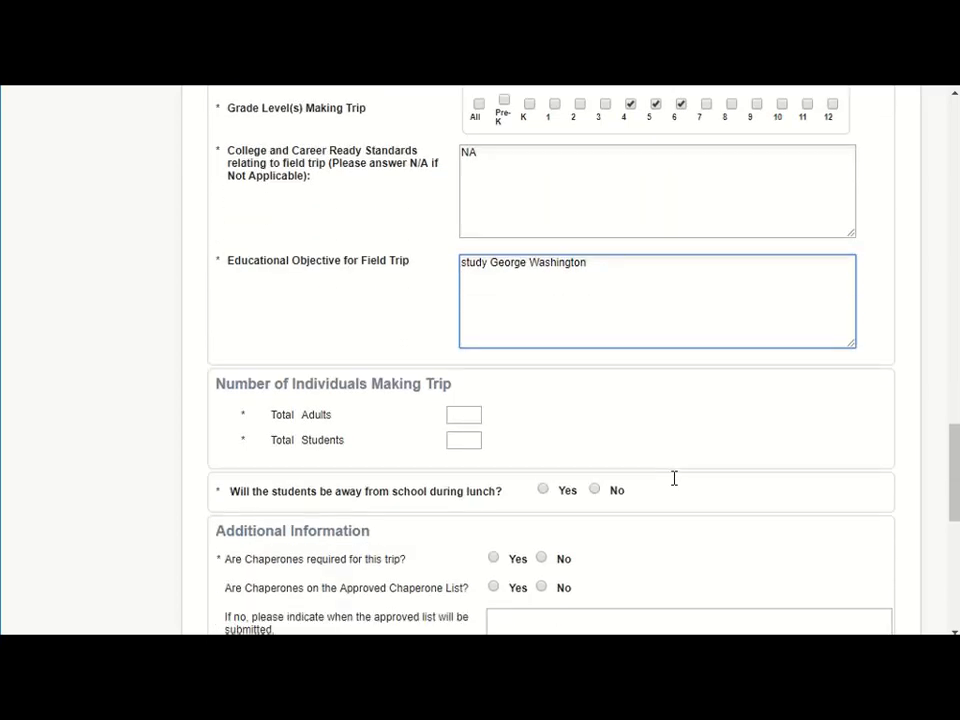
pyautogui.scroll(-1, 672, 480)
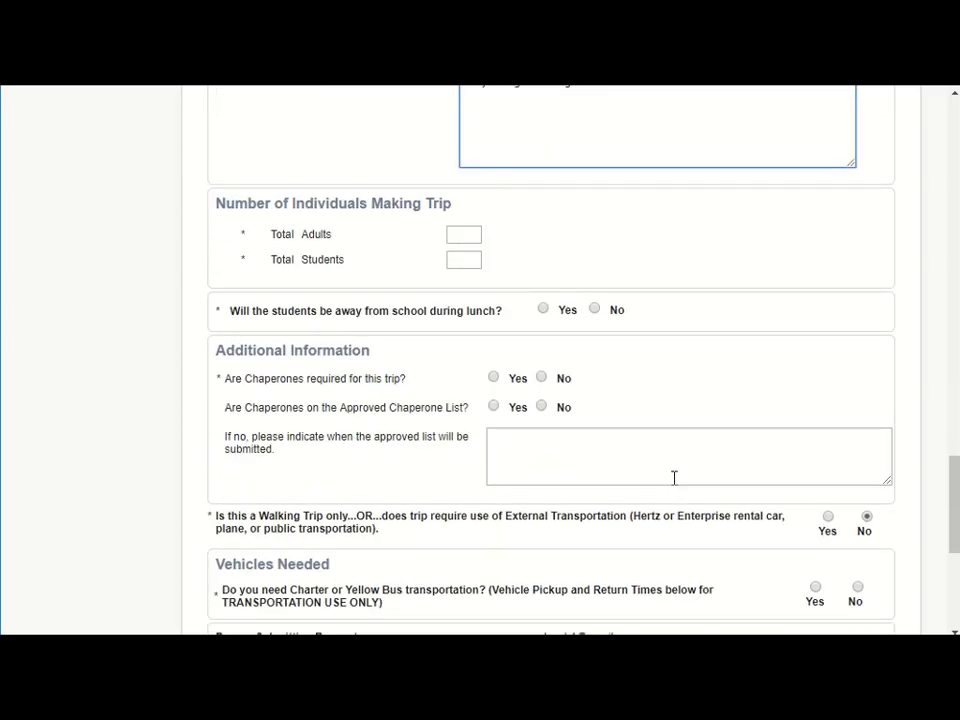
pyautogui.click(465, 232)
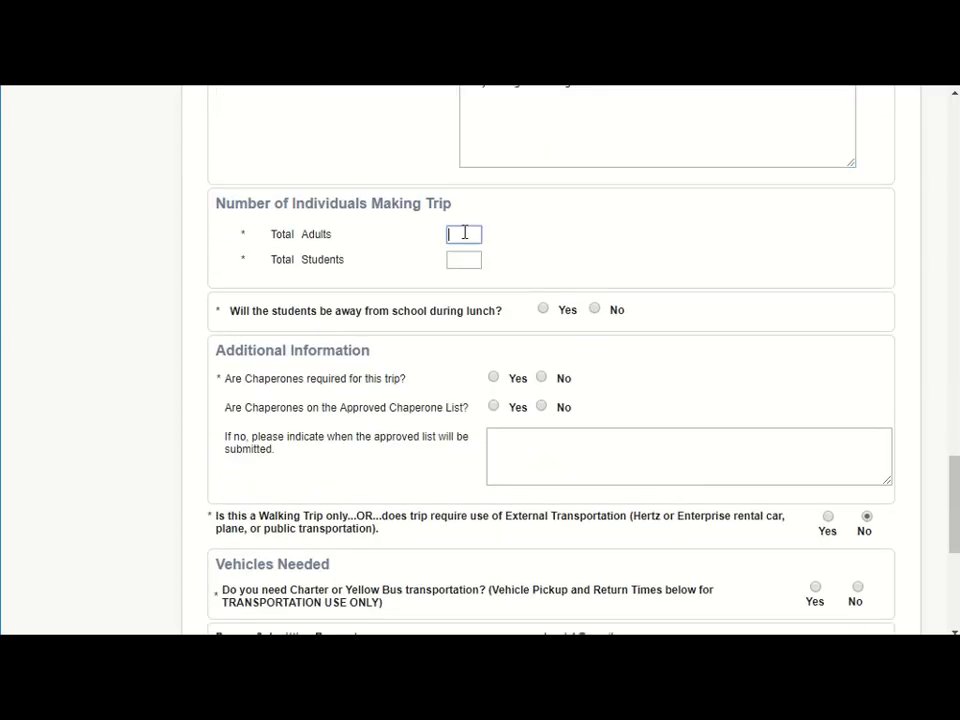
pyautogui.write('3')
pyautogui.click(470, 259)
pyautogui.write('25')
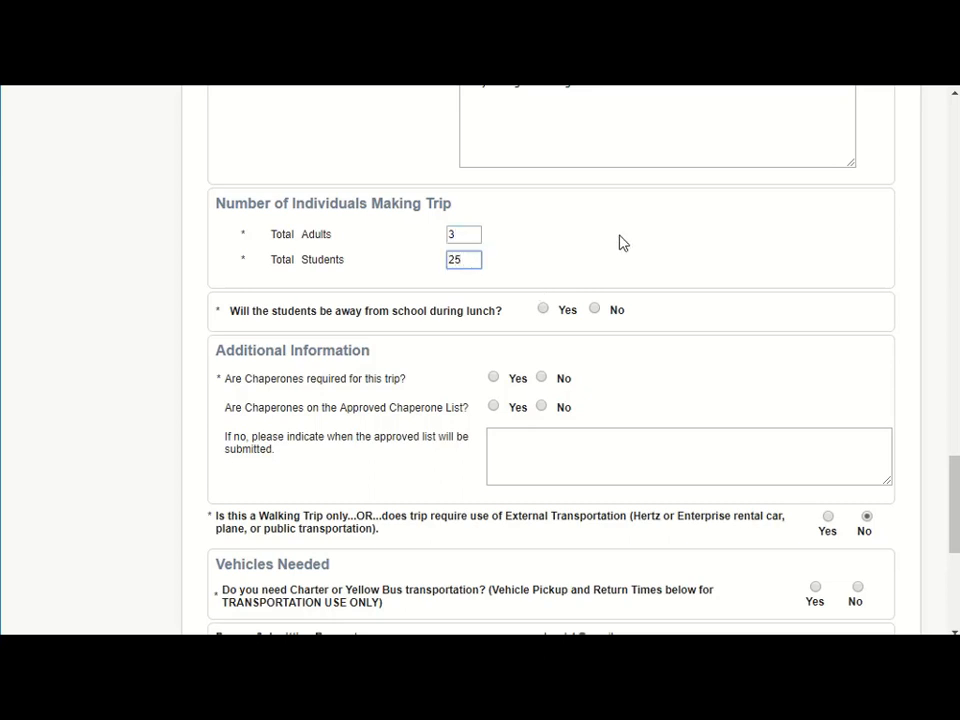
pyautogui.click(628, 240)
# Try marking the students as away during lunch, answering the packed lunches question with Yes and with No
pyautogui.click(543, 310)
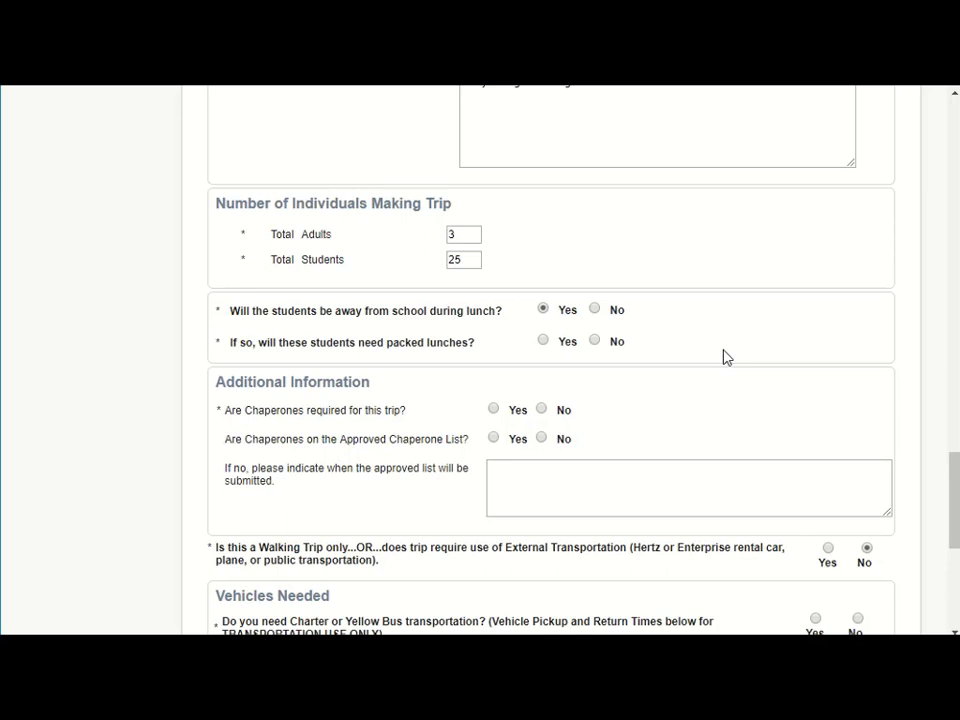
pyautogui.click(543, 341)
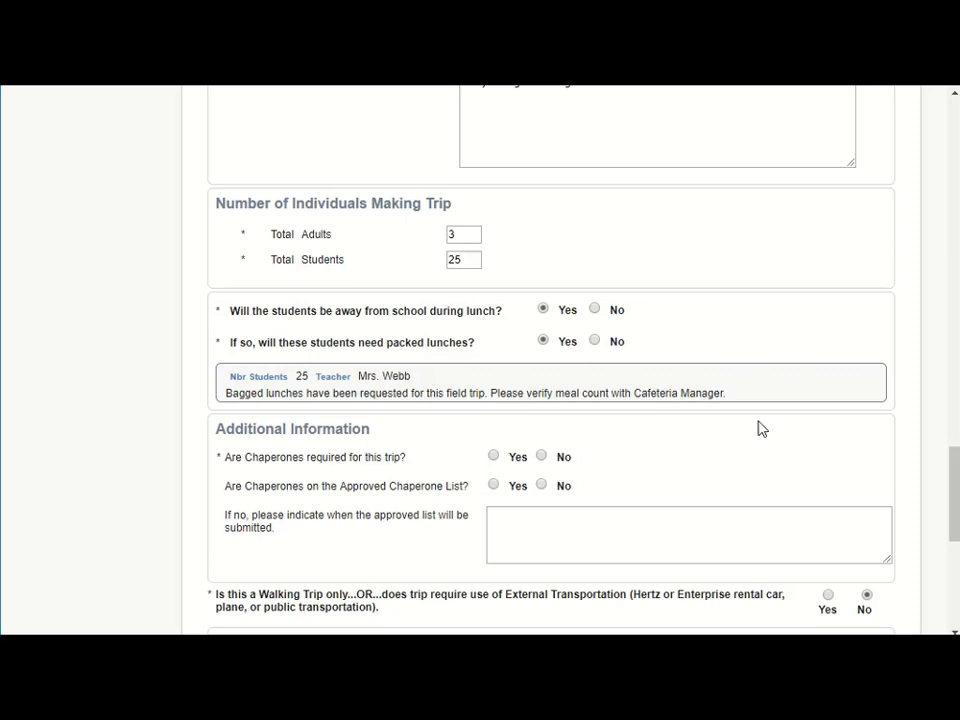
pyautogui.click(599, 344)
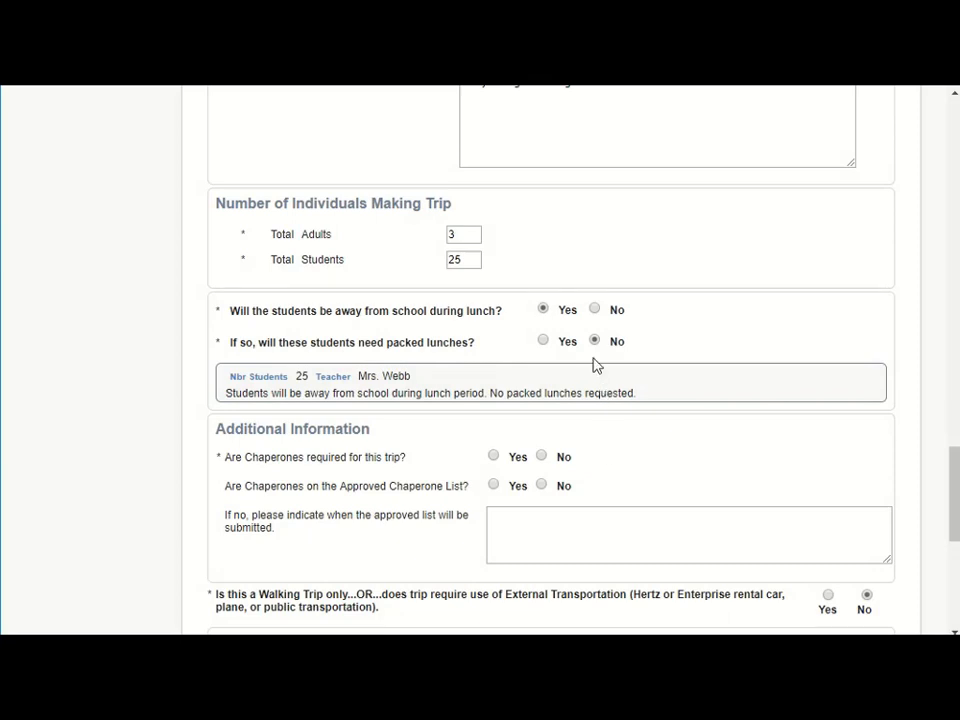
# Answer No to students being away during lunch, and Yes to chaperones being required and being on the approved list
pyautogui.click(595, 310)
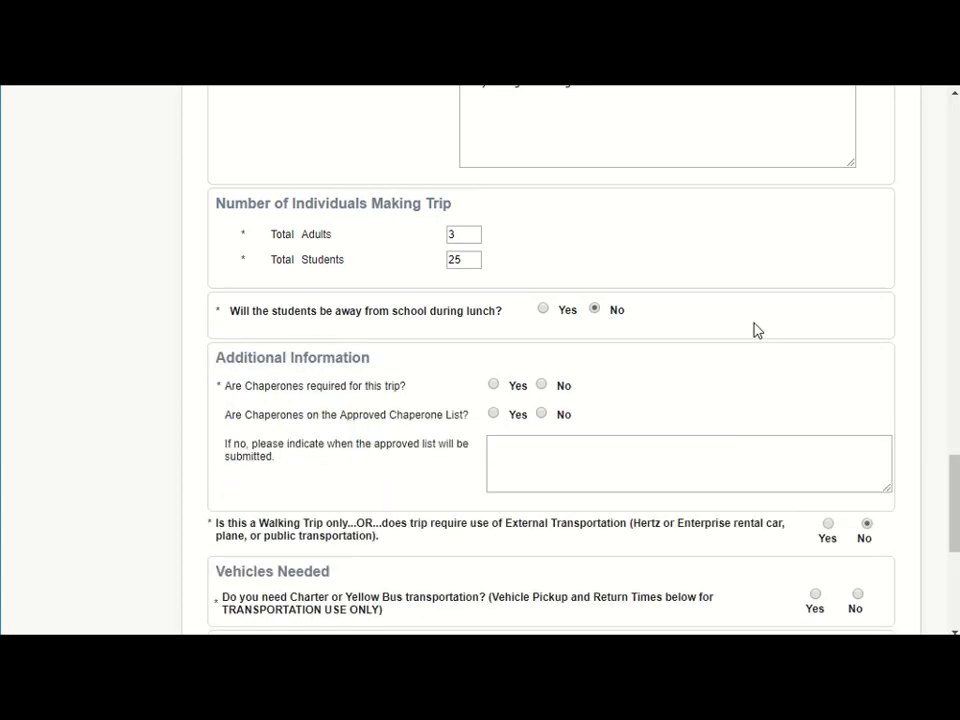
pyautogui.scroll(-1, 757, 335)
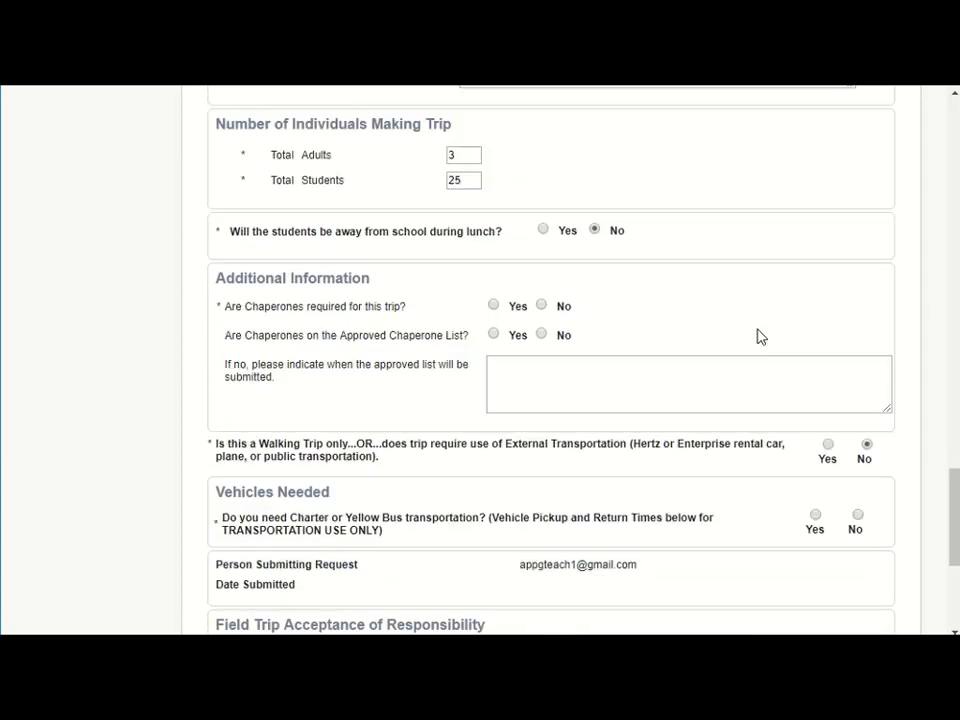
pyautogui.scroll(-1, 757, 336)
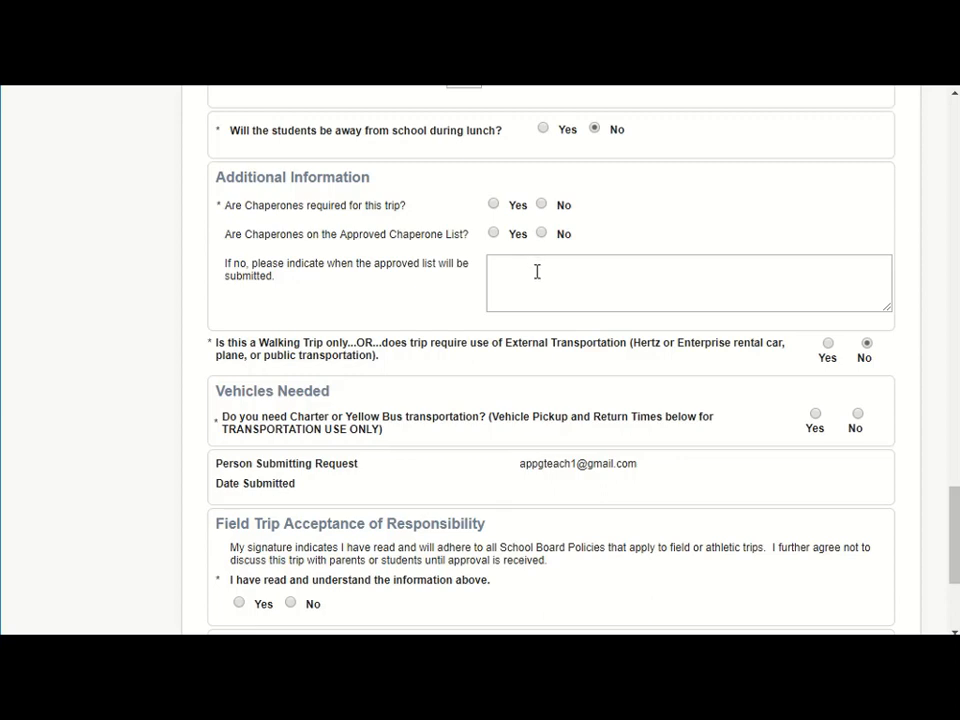
pyautogui.click(494, 205)
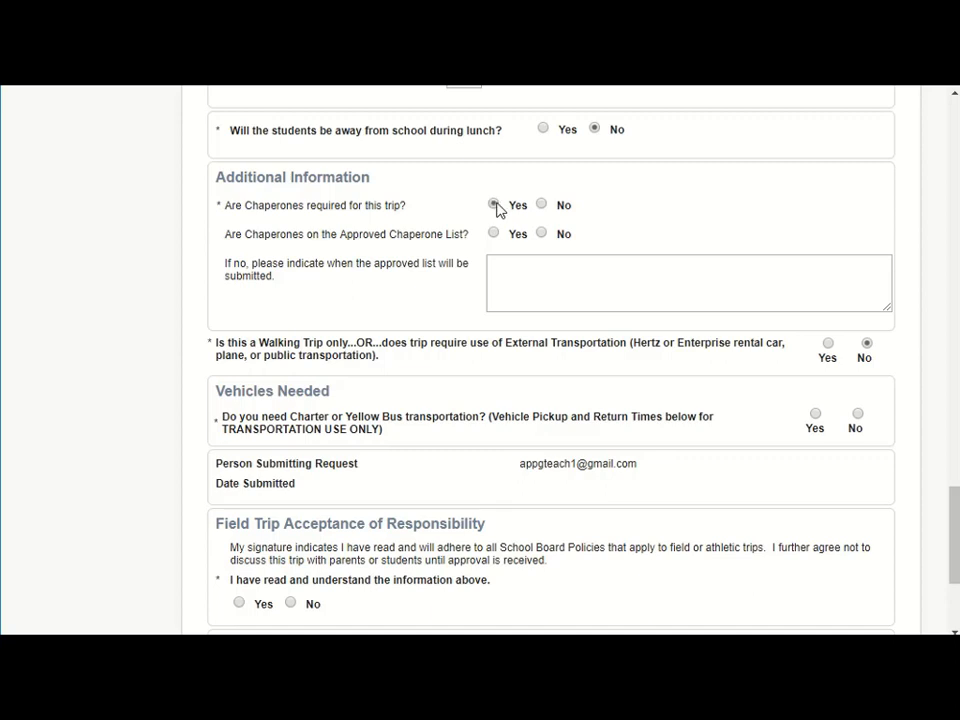
pyautogui.click(541, 233)
pyautogui.click(493, 233)
pyautogui.scroll(-1, 705, 386)
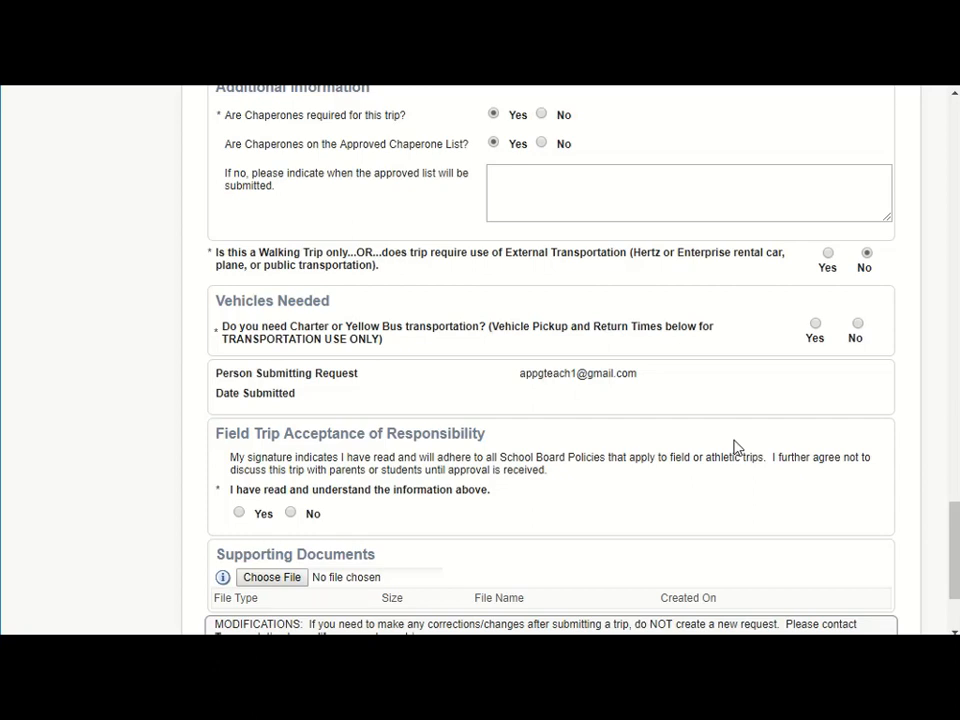
# Check the Yes option for walking or external transportation, set it back to No, and request charter or yellow bus transportation
pyautogui.click(828, 254)
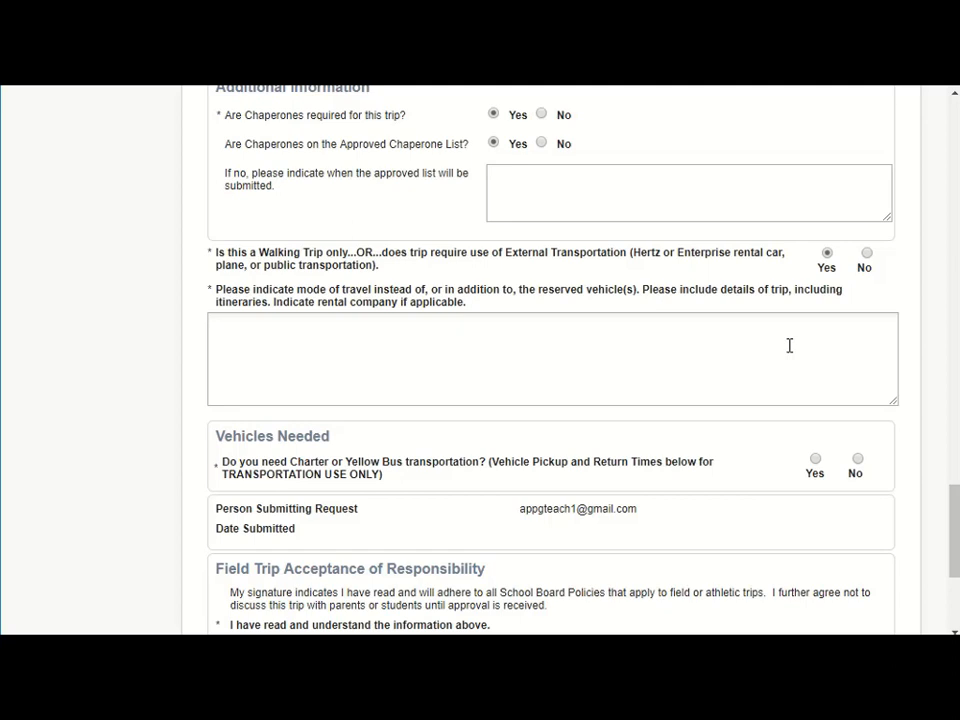
pyautogui.click(867, 256)
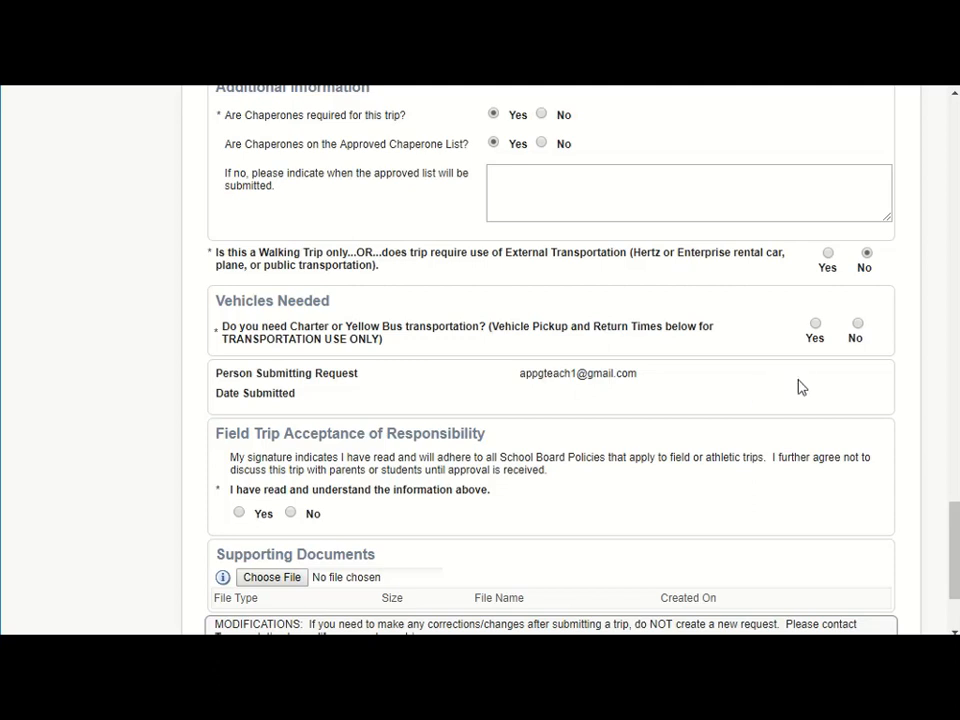
pyautogui.click(816, 324)
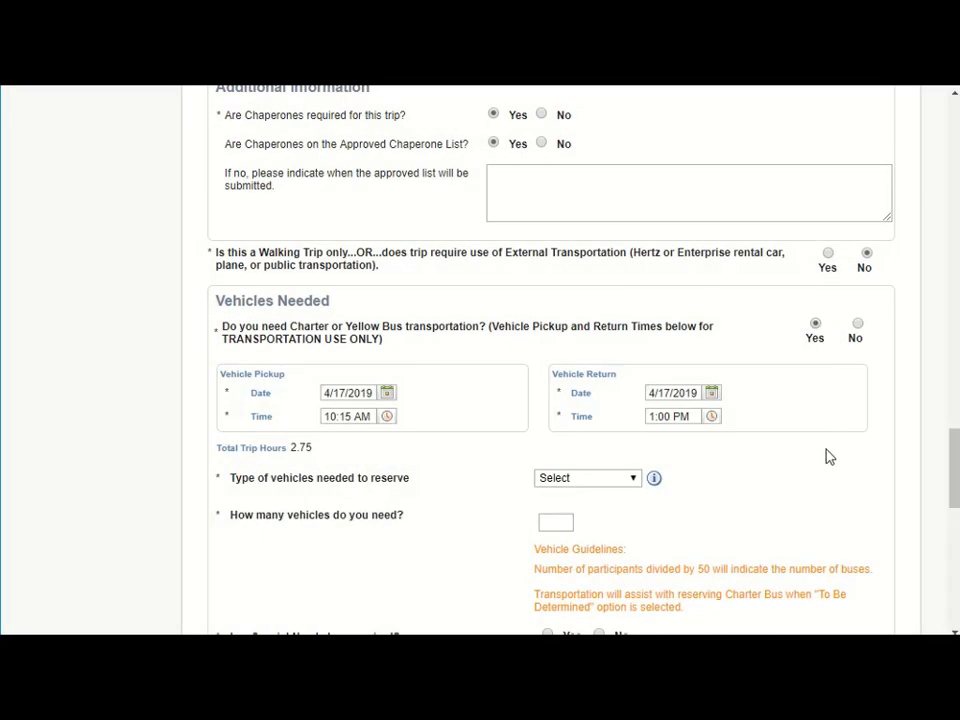
# Set the vehicle type to Yellow Bus and the number of vehicles needed to 1
pyautogui.scroll(-1, 828, 457)
pyautogui.scroll(-1, 828, 457)
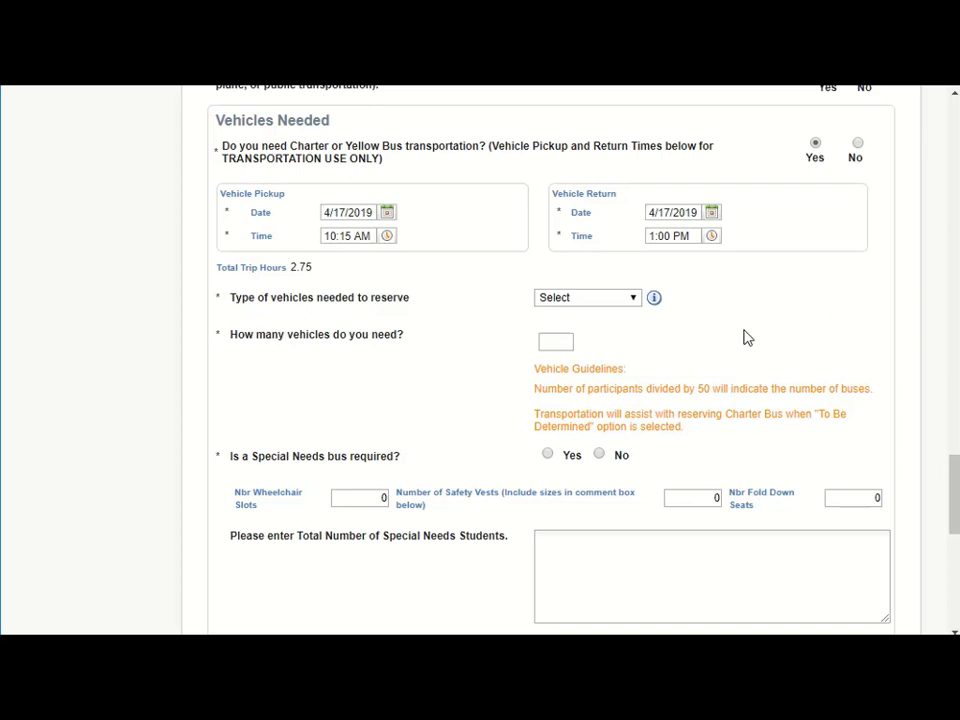
pyautogui.click(634, 300)
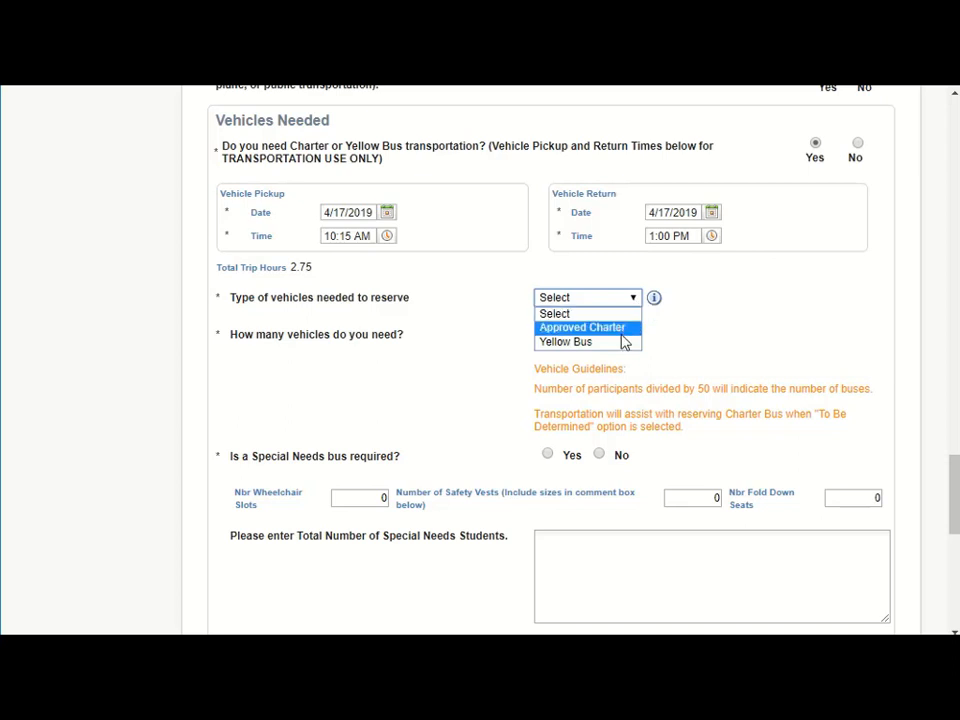
pyautogui.click(622, 345)
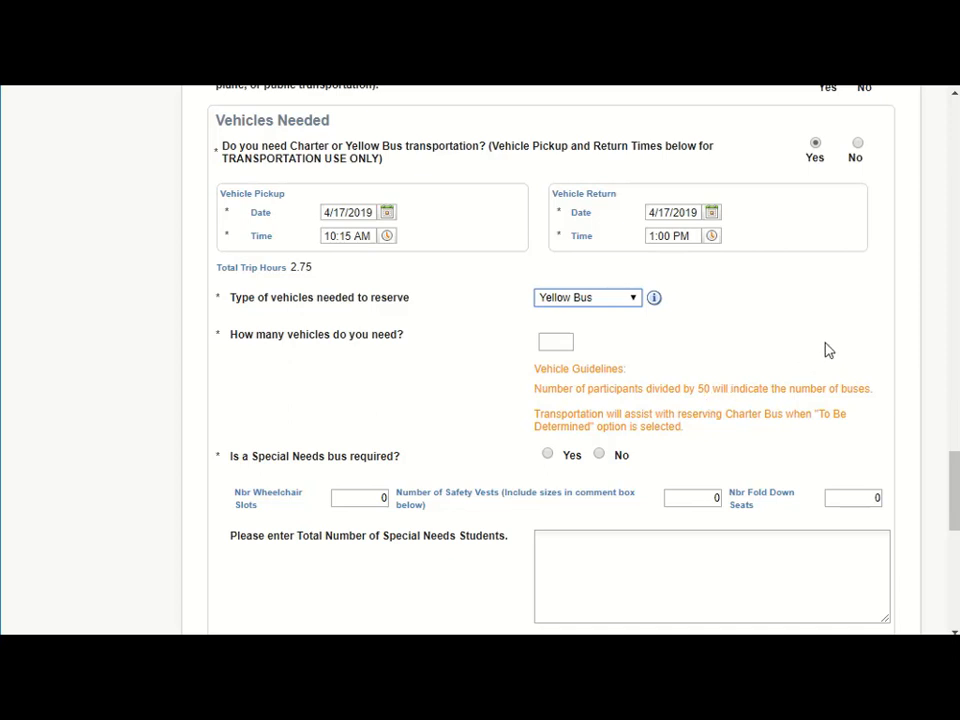
pyautogui.click(552, 341)
pyautogui.write('1')
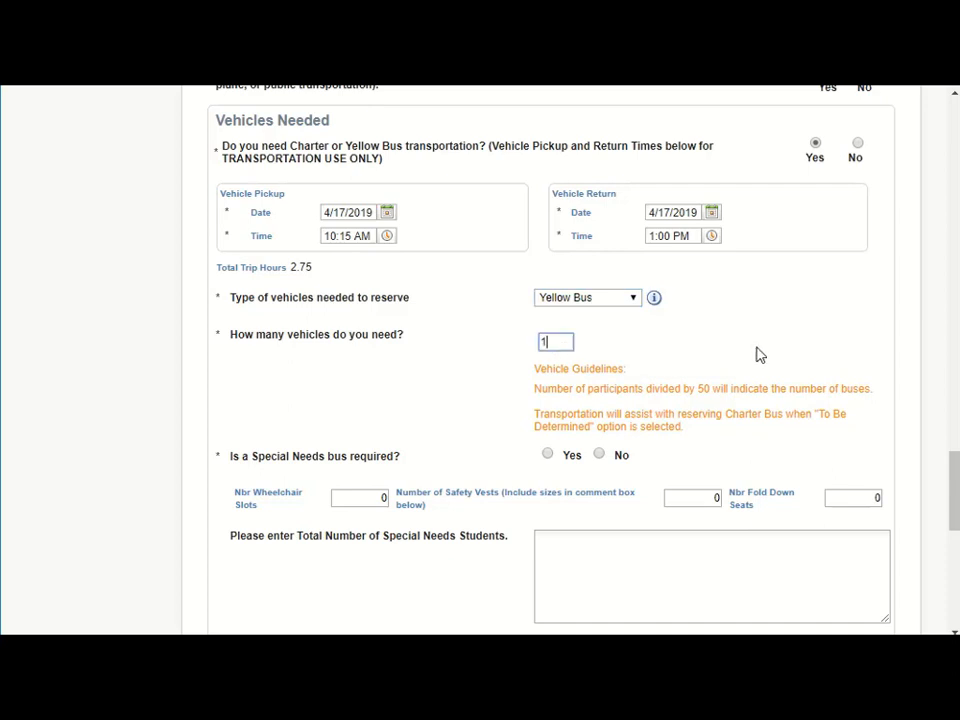
pyautogui.click(760, 355)
# Enter "Safety vest 2 small" and "1 special needs student" as the special needs details and require a Special Needs bus
pyautogui.scroll(-1, 610, 534)
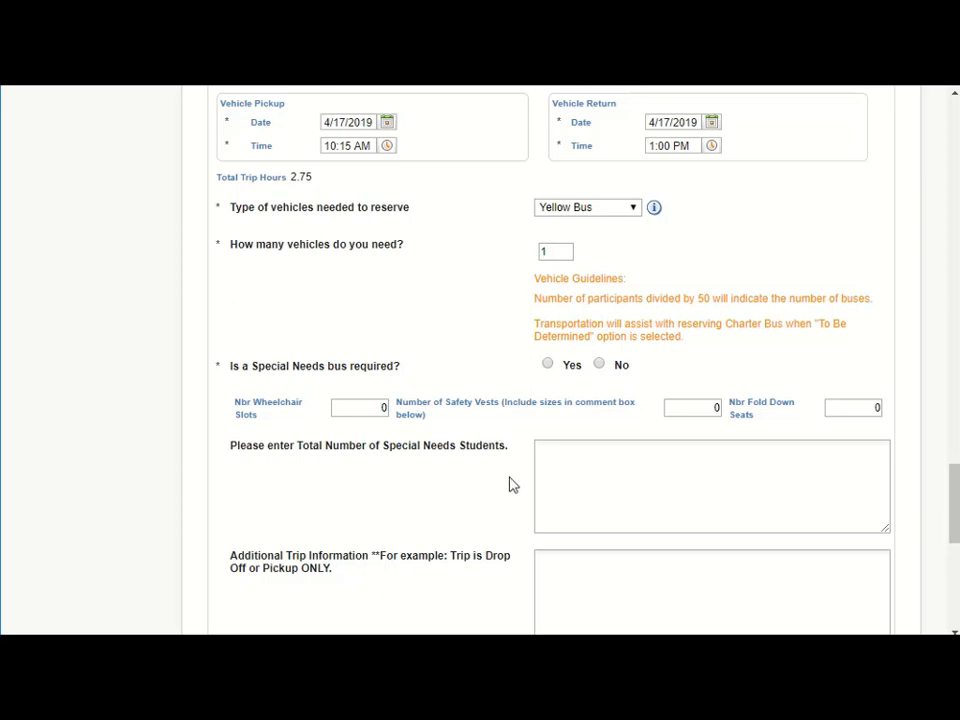
pyautogui.click(594, 456)
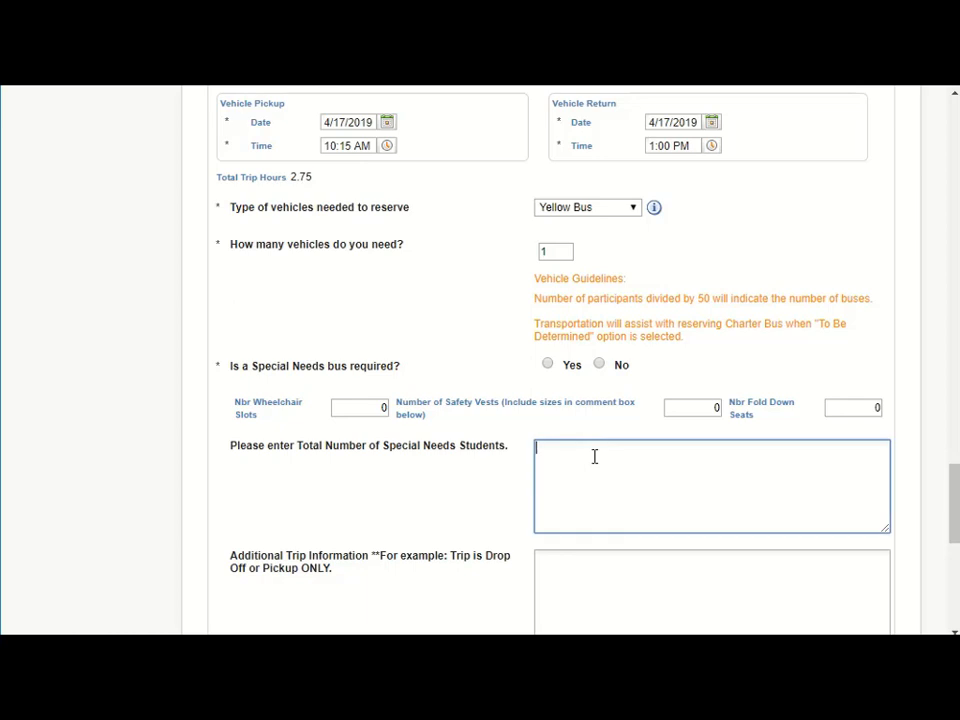
pyautogui.write('Safety vest 2 small')
pyautogui.press('Return')
pyautogui.write('1 special needs students')
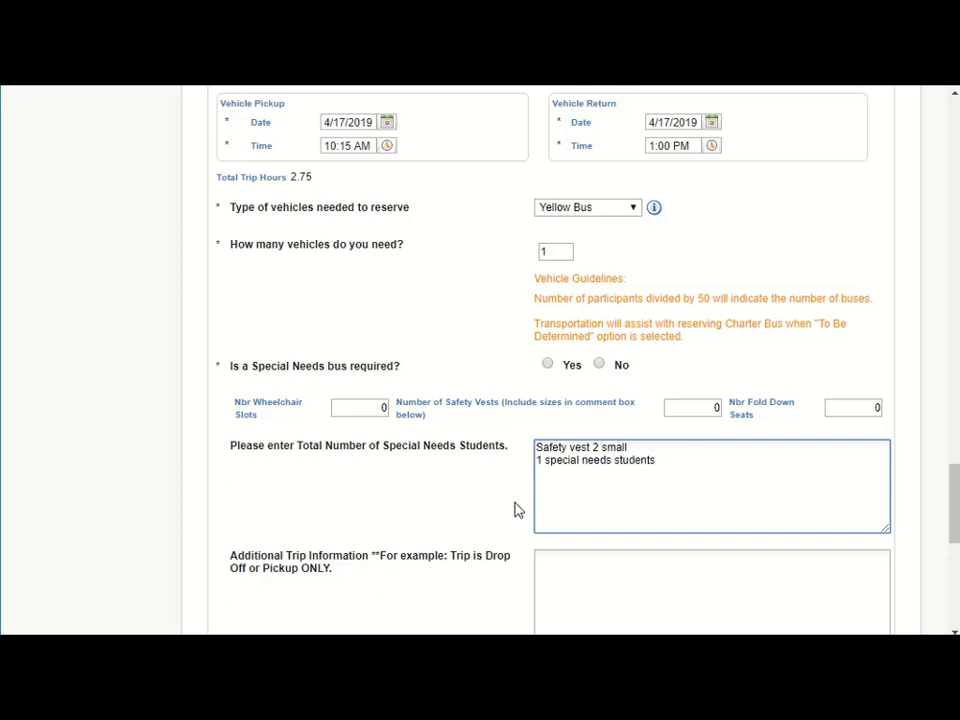
pyautogui.press('BackSpace')
pyautogui.click(548, 366)
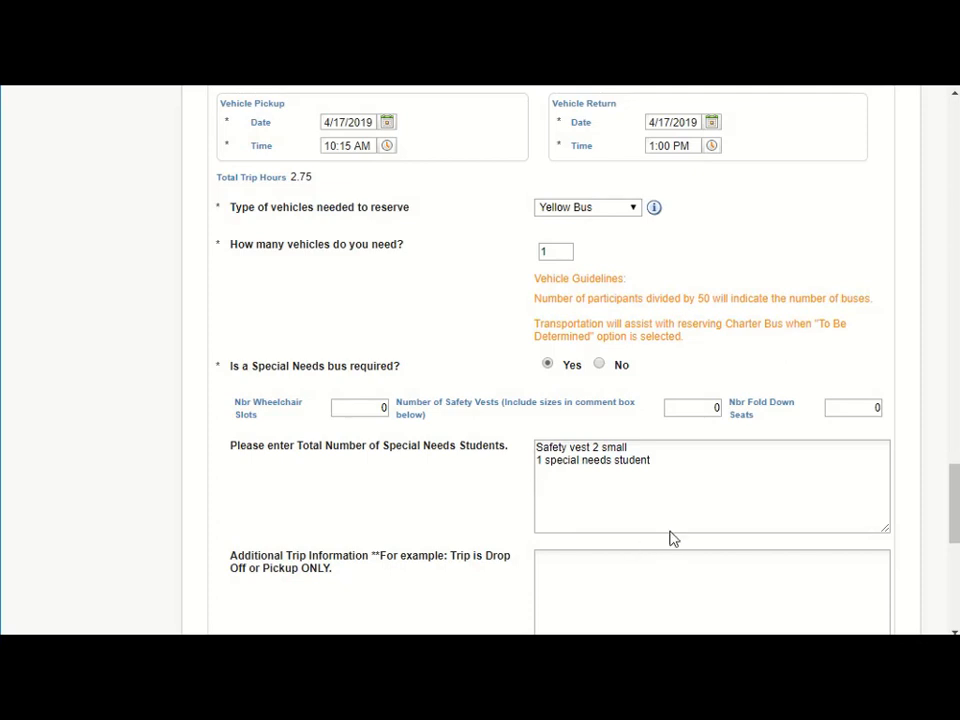
# Try the Approved Charter vehicle type with *To Be Determined* as the charter, and set the vehicle type back to Yellow Bus
pyautogui.scroll(1, 681, 491)
pyautogui.scroll(3, 682, 494)
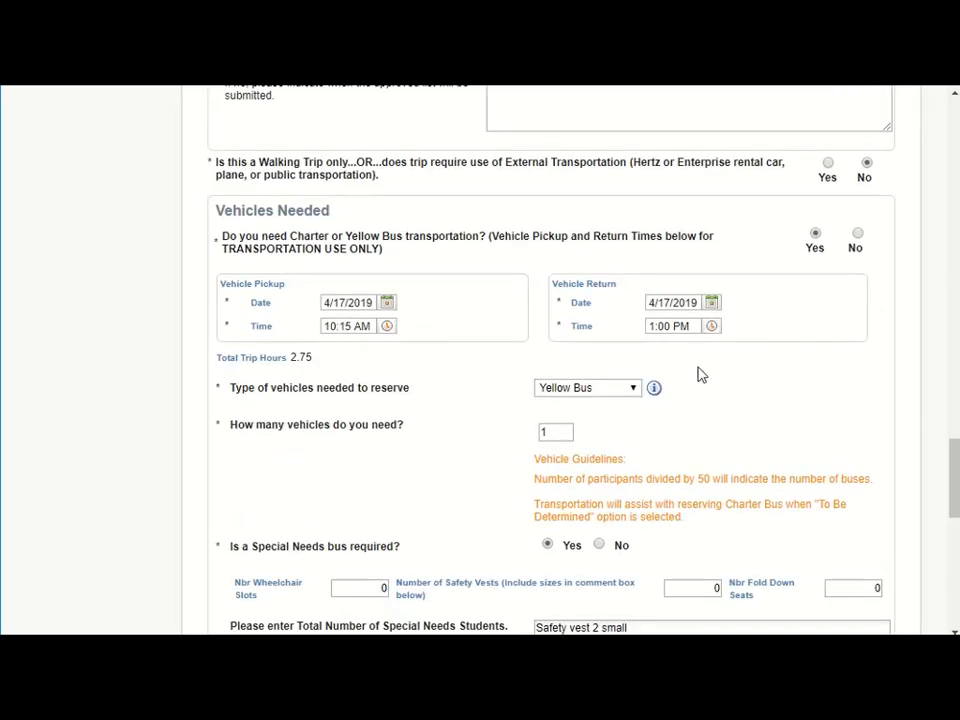
pyautogui.click(632, 390)
pyautogui.click(624, 418)
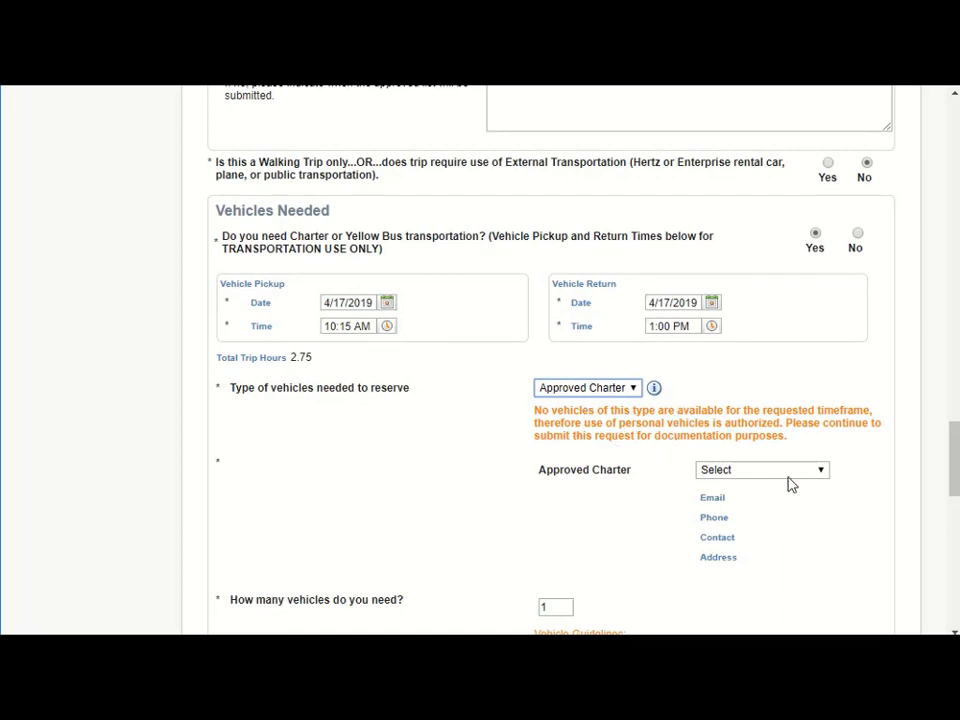
pyautogui.click(824, 474)
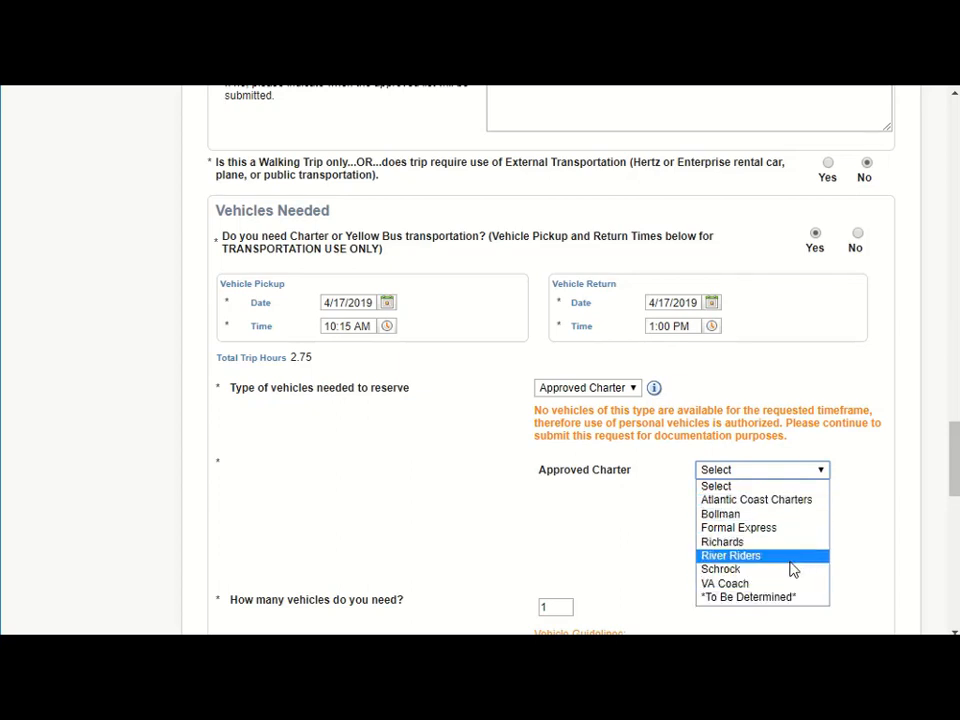
pyautogui.click(797, 598)
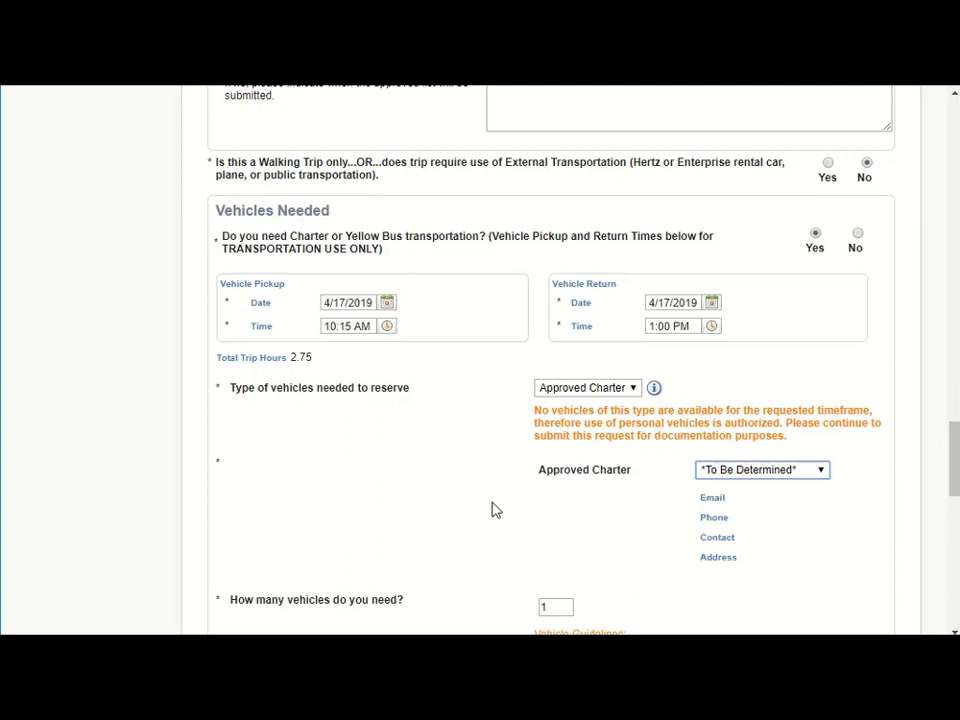
pyautogui.click(632, 388)
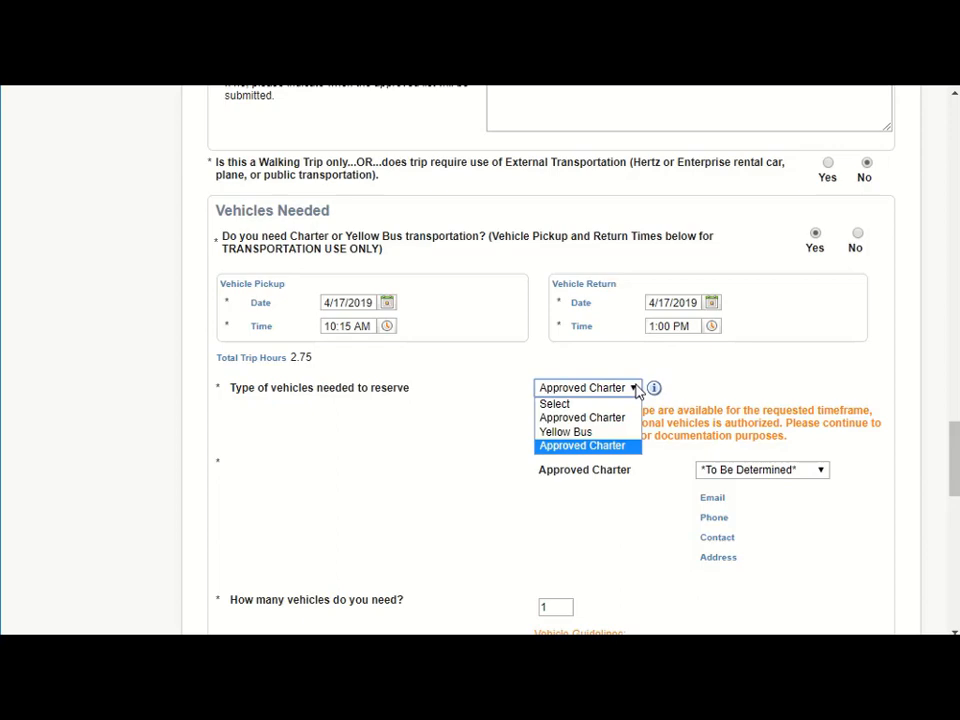
pyautogui.click(608, 436)
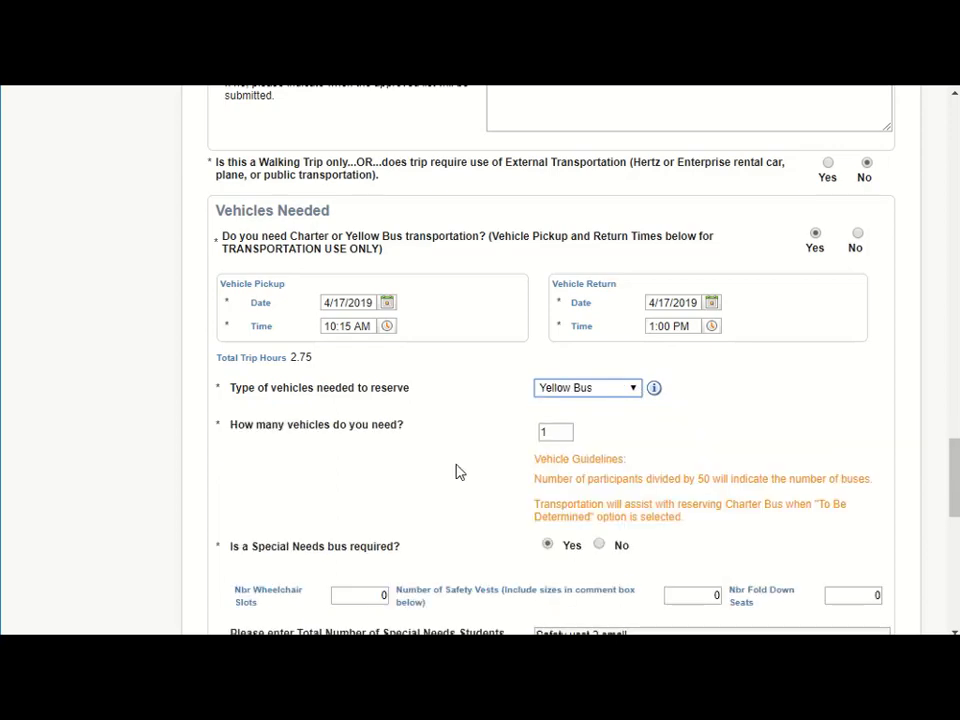
# Answer Yes to having read and understood the Field Trip Acceptance of Responsibility statement
pyautogui.scroll(-1, 464, 466)
pyautogui.scroll(-5, 464, 466)
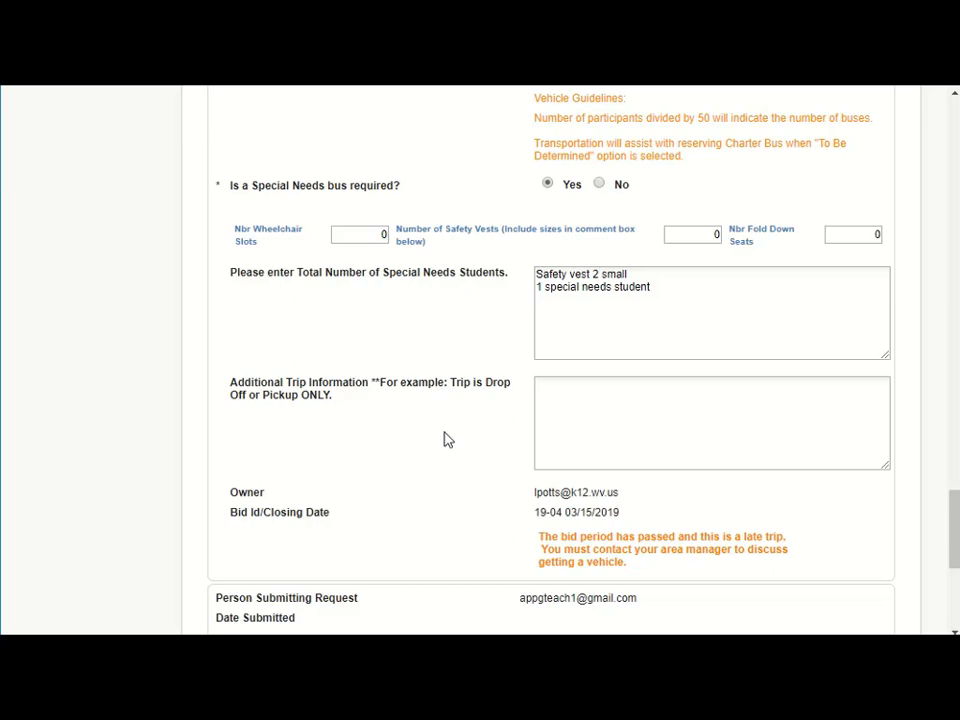
pyautogui.scroll(-4, 447, 440)
pyautogui.scroll(-4, 447, 440)
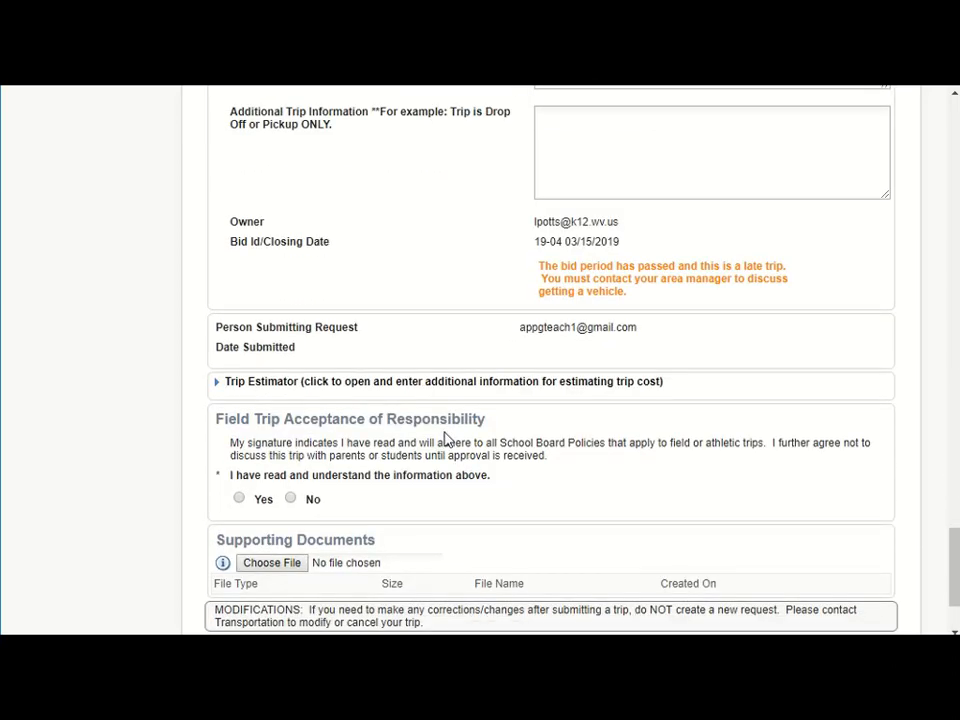
pyautogui.scroll(-1, 447, 440)
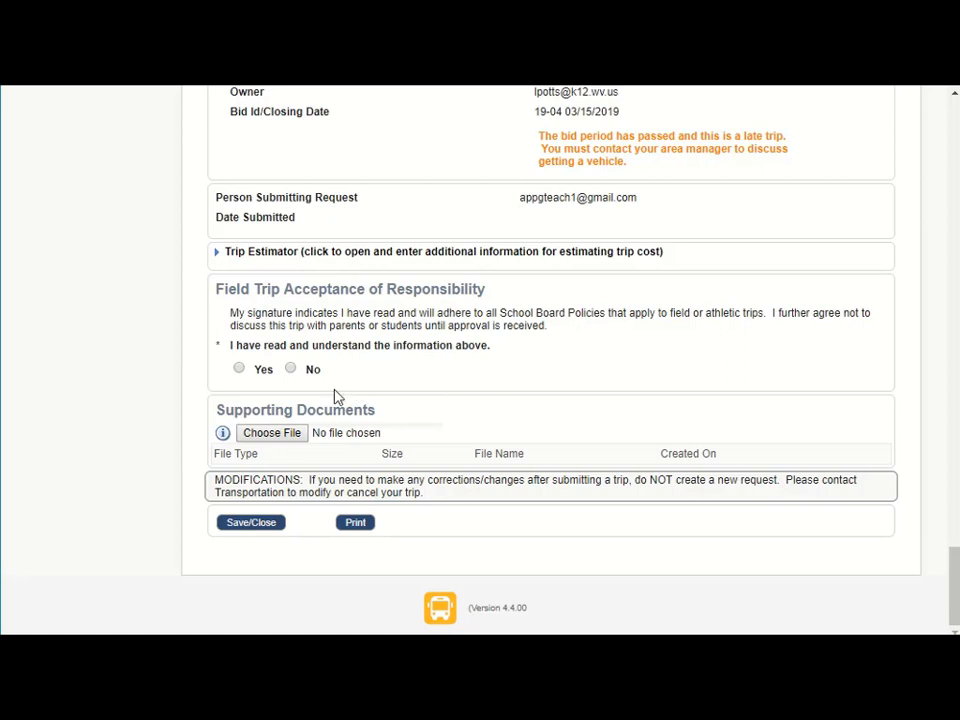
pyautogui.click(239, 369)
# Attach the Barren Field Trip PO file from the Desktop as a supporting document, and delete that attachment
pyautogui.moveTo(224, 438)
pyautogui.click(268, 436)
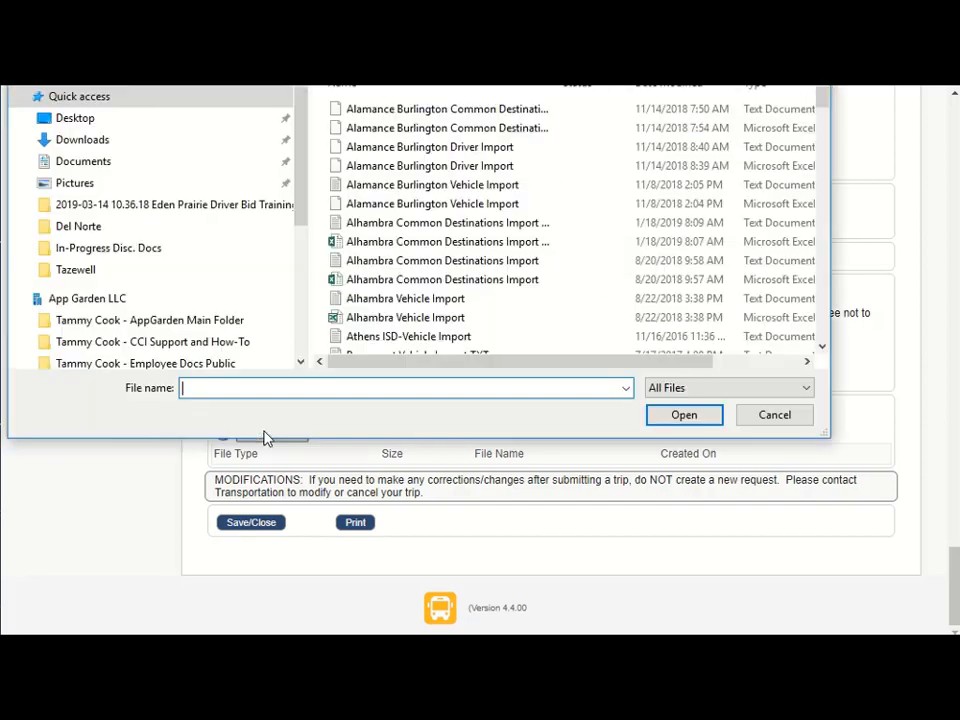
pyautogui.click(76, 121)
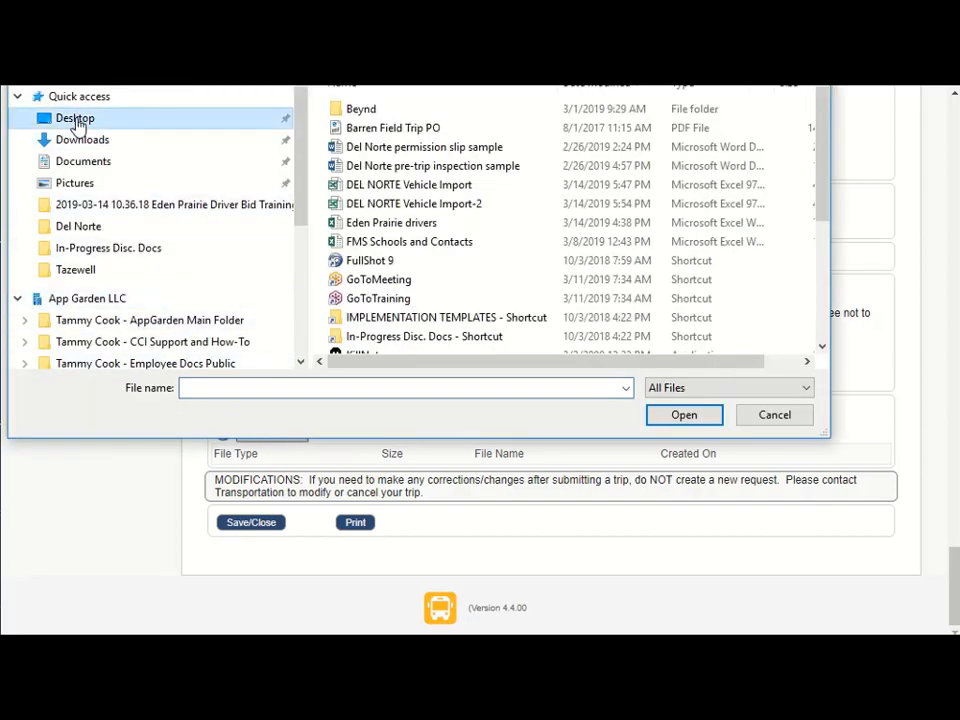
pyautogui.click(430, 128)
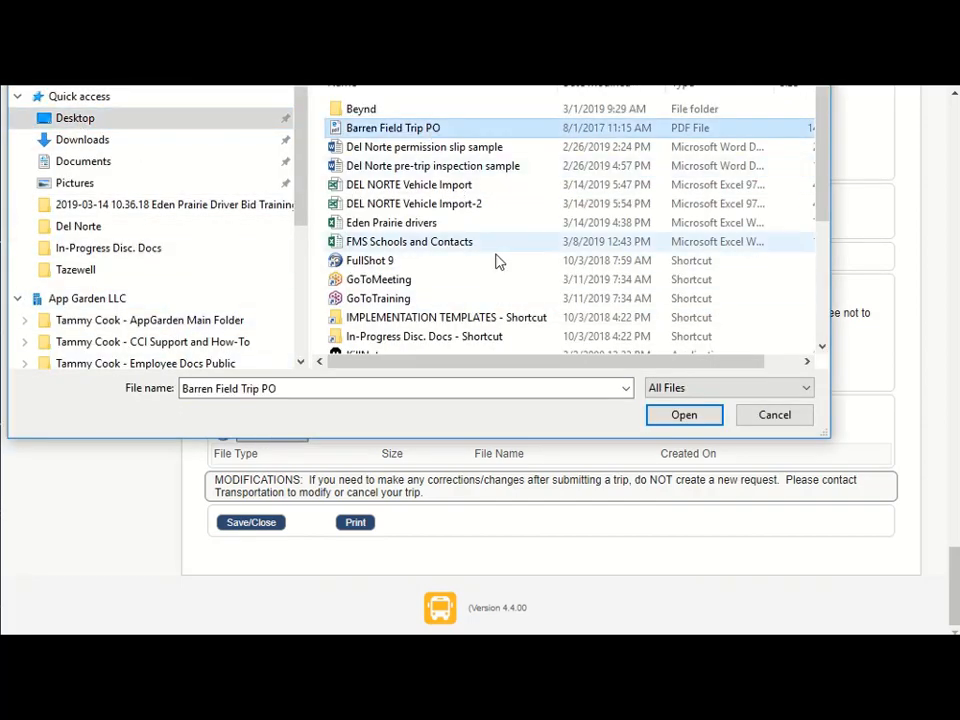
pyautogui.click(682, 418)
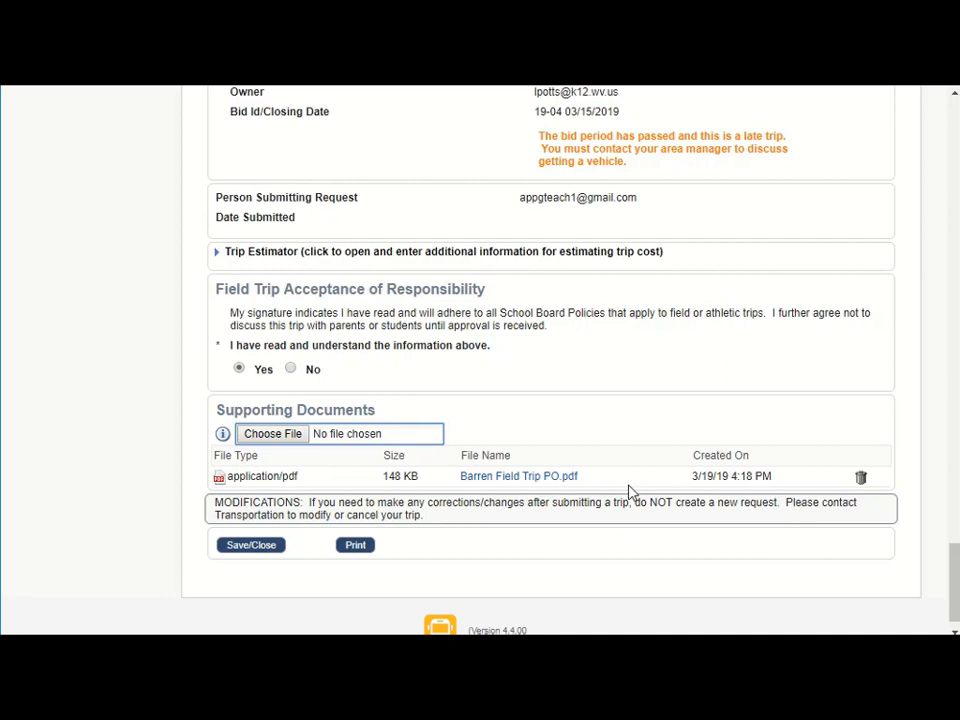
pyautogui.click(861, 480)
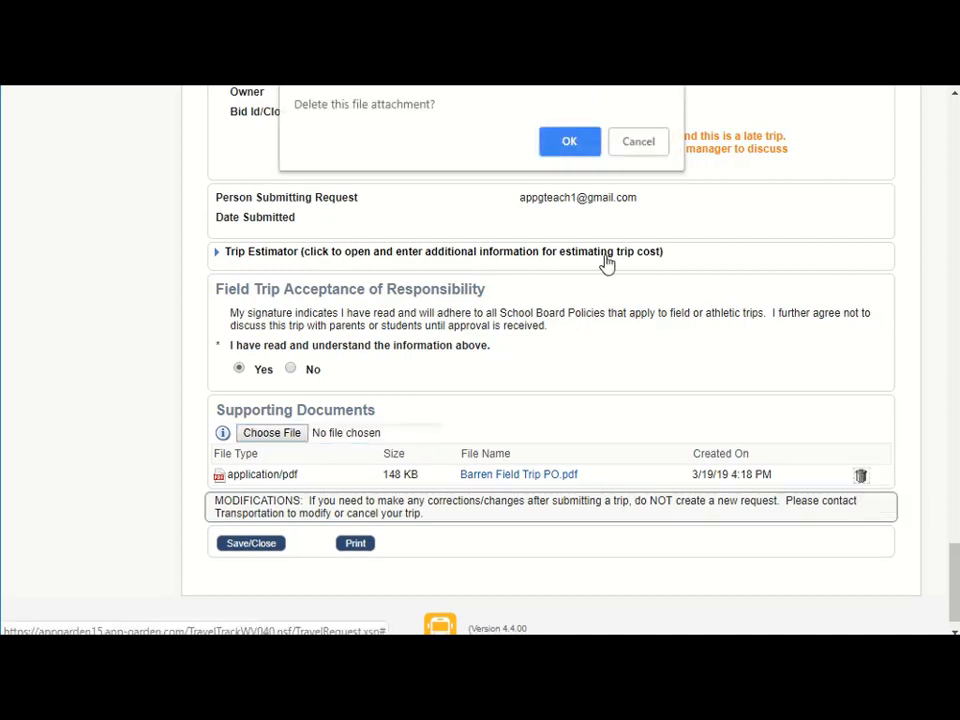
pyautogui.click(565, 142)
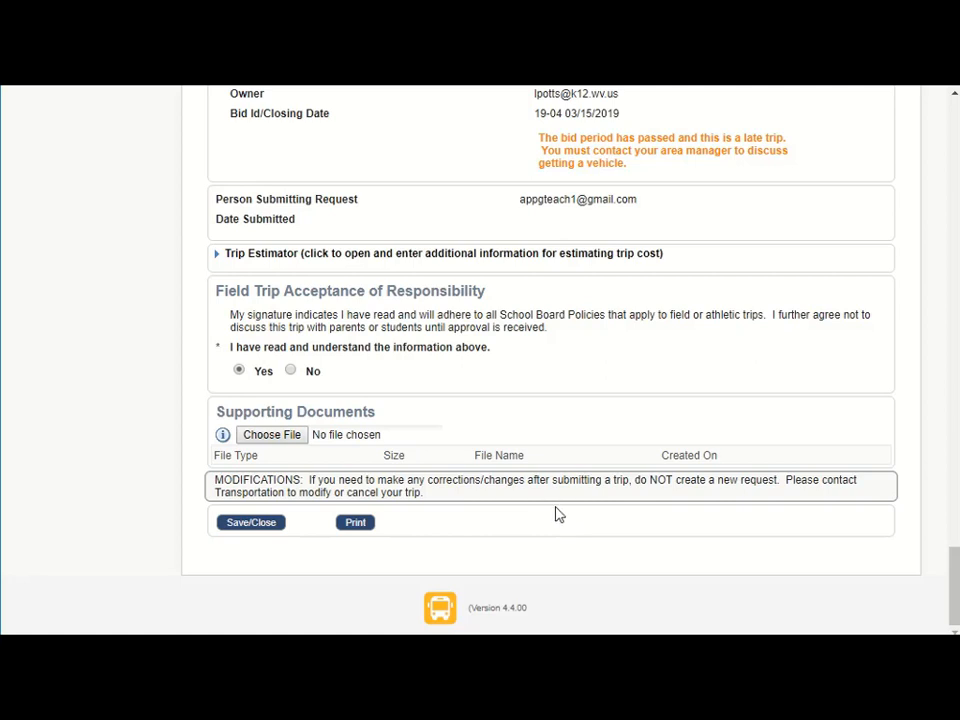
# Save and close the completed field trip request
pyautogui.click(251, 527)
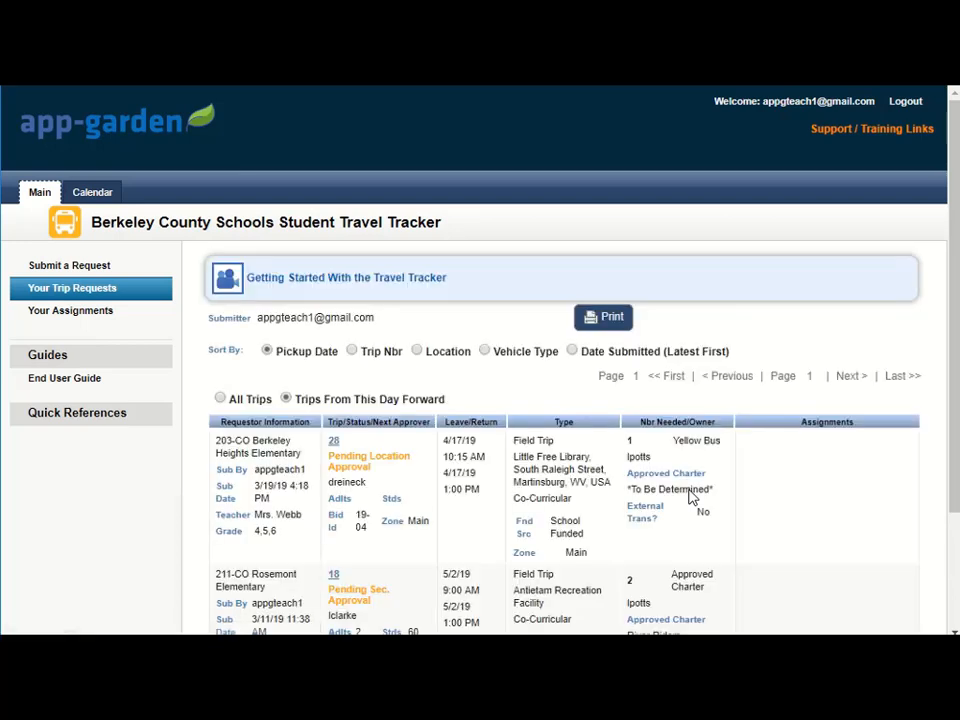
# Open the newly submitted 4/17/19 field trip from the trip requests list and review its dates, comments, destination, funding and contact details
pyautogui.scroll(-1, 726, 555)
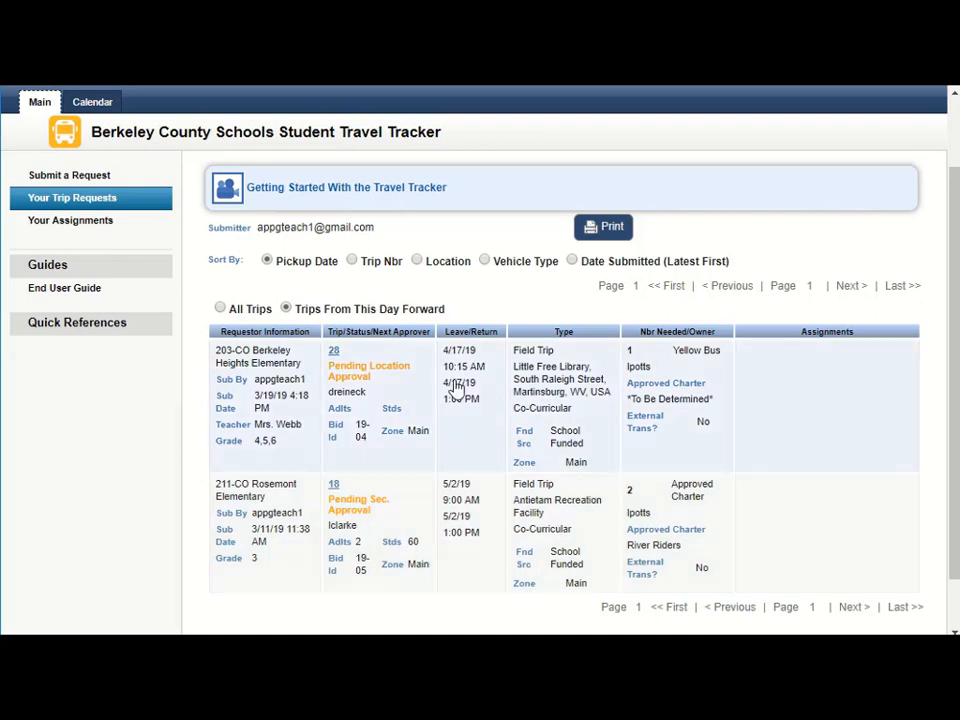
pyautogui.click(412, 387)
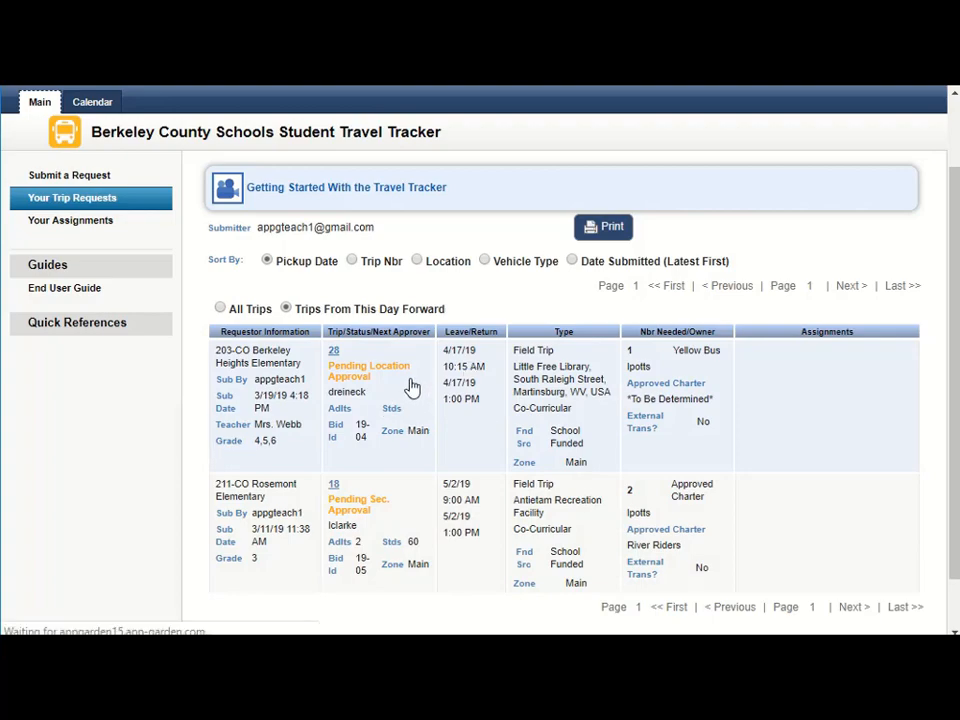
pyautogui.scroll(-5, 606, 480)
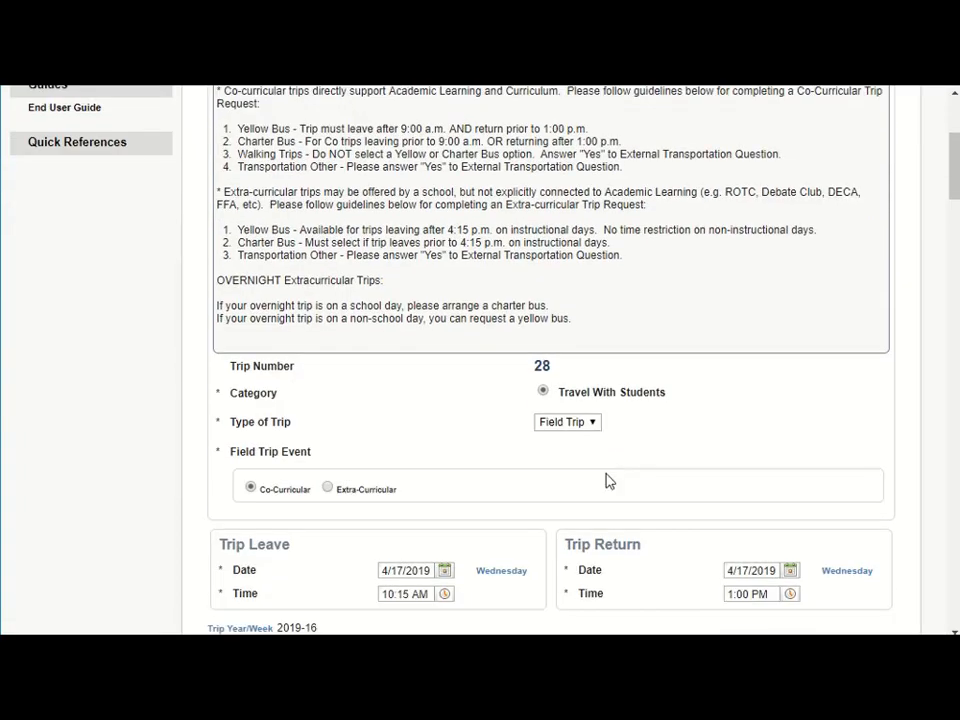
pyautogui.scroll(-3, 607, 483)
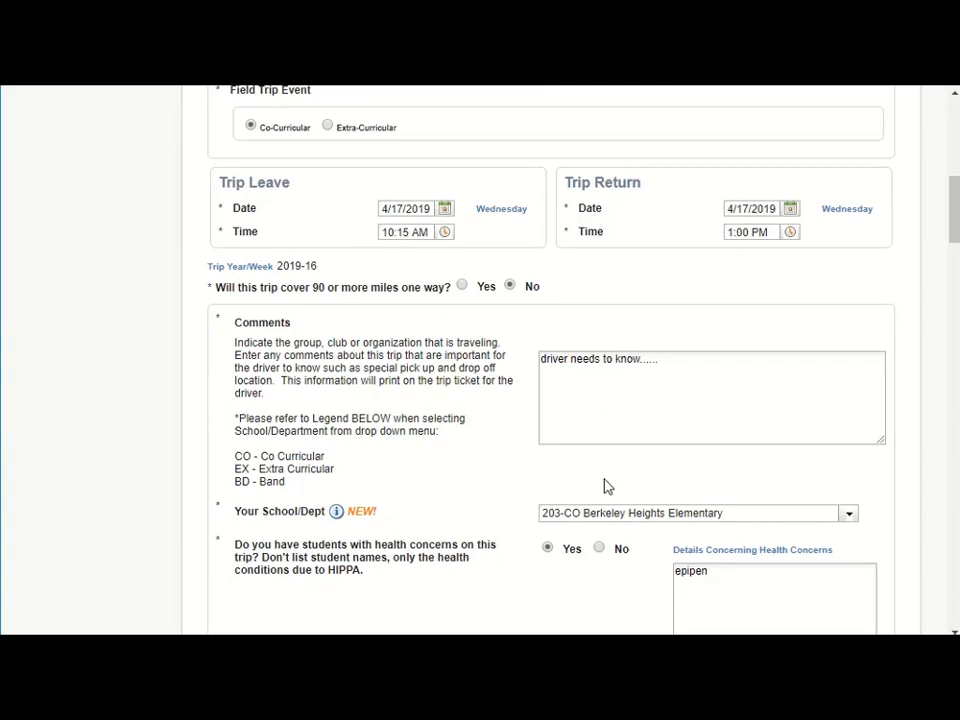
pyautogui.scroll(-2, 607, 485)
pyautogui.scroll(-2, 607, 486)
pyautogui.scroll(-2, 607, 486)
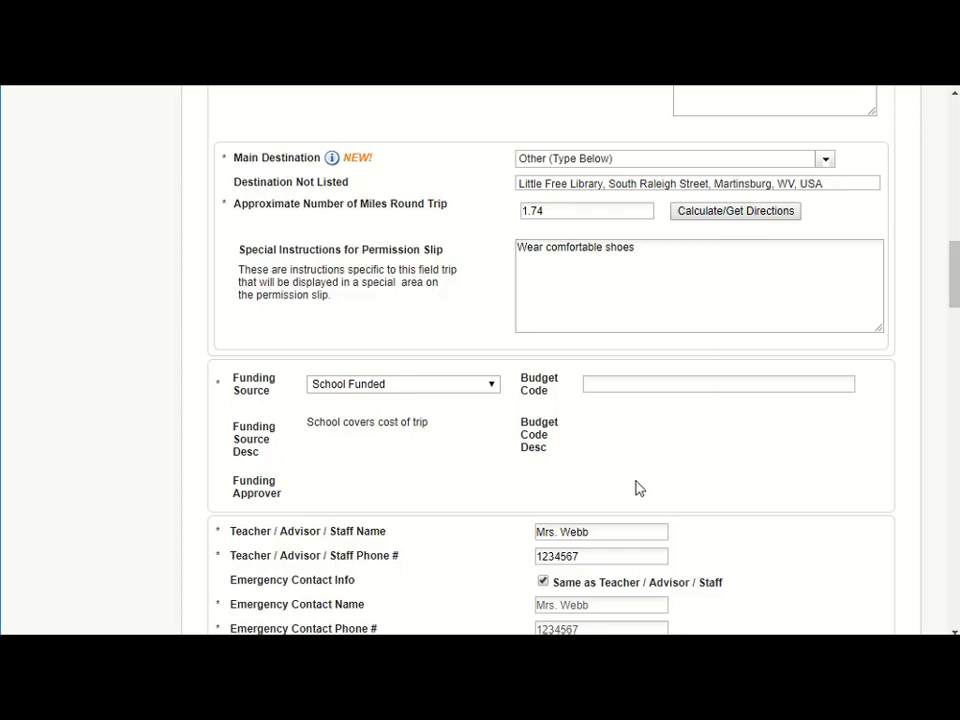
pyautogui.scroll(15, 640, 488)
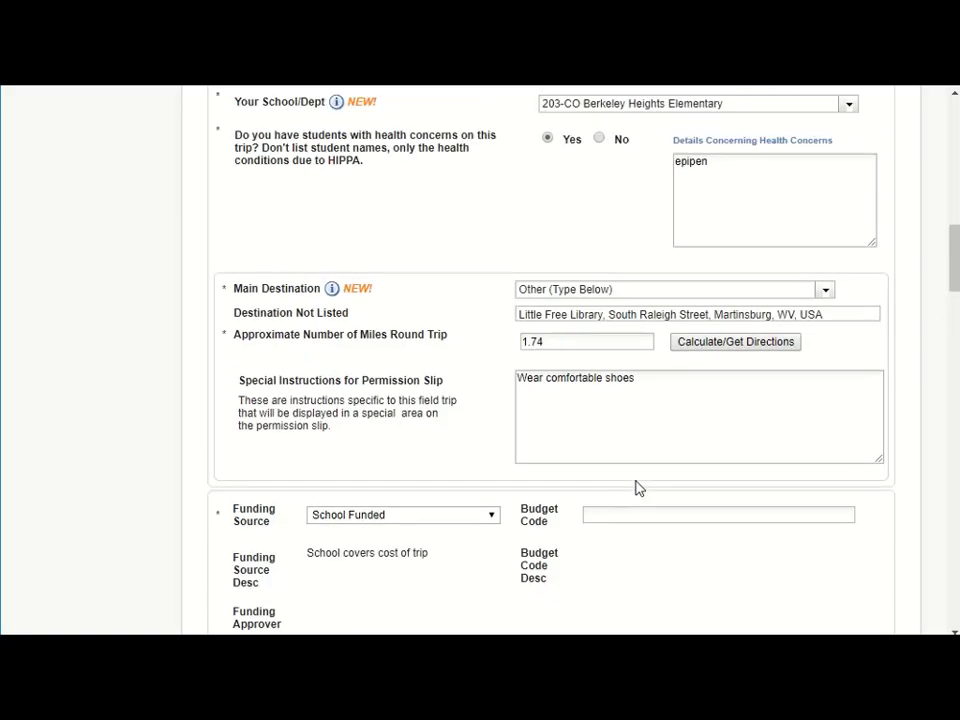
pyautogui.scroll(3, 640, 488)
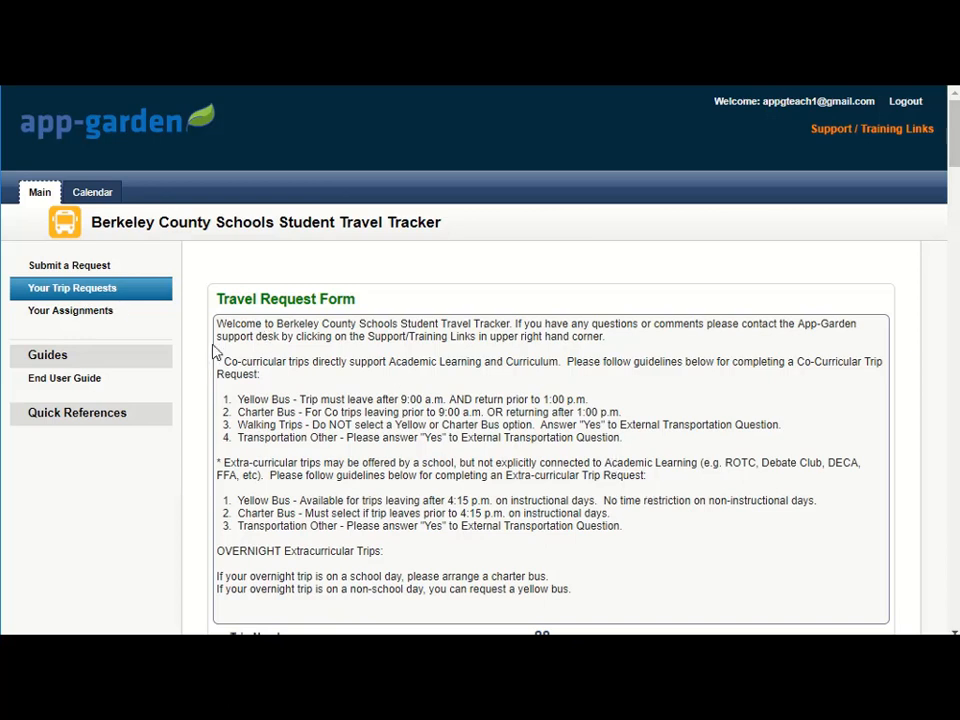
# Open the trip calendar and examine the field trip entries for March 2019, including the details of the entry on the 25th
pyautogui.click(92, 198)
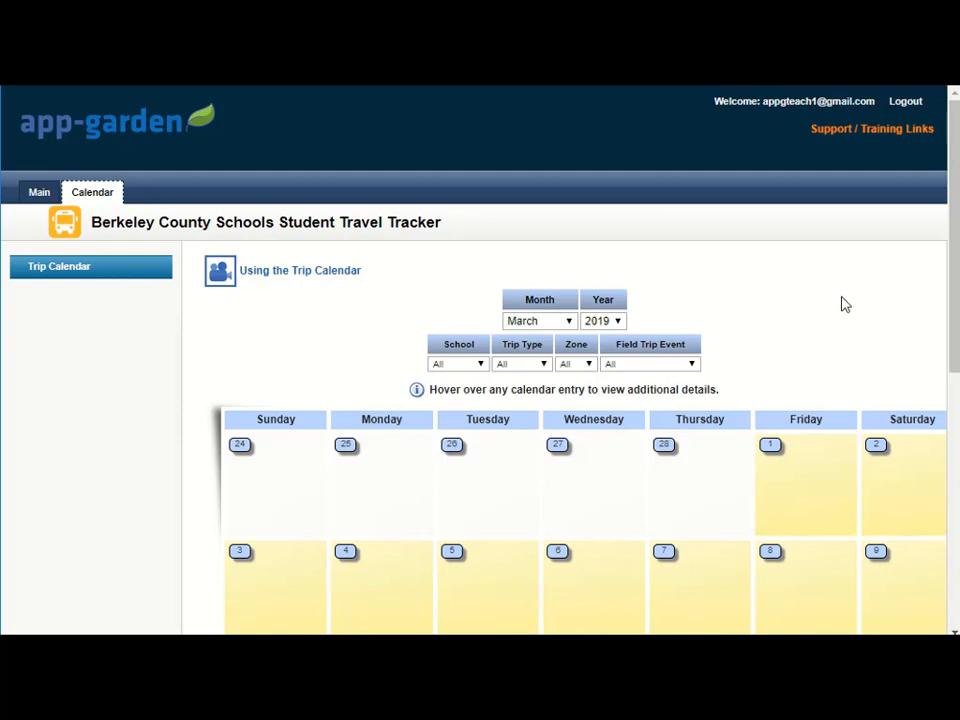
pyautogui.scroll(-3, 845, 304)
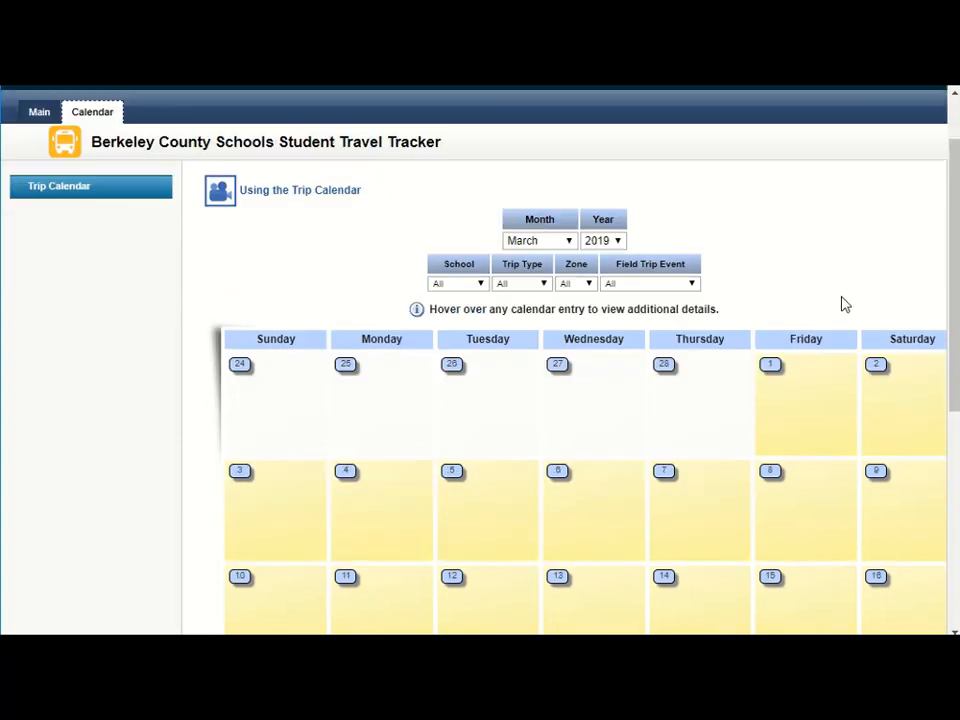
pyautogui.scroll(-3, 845, 305)
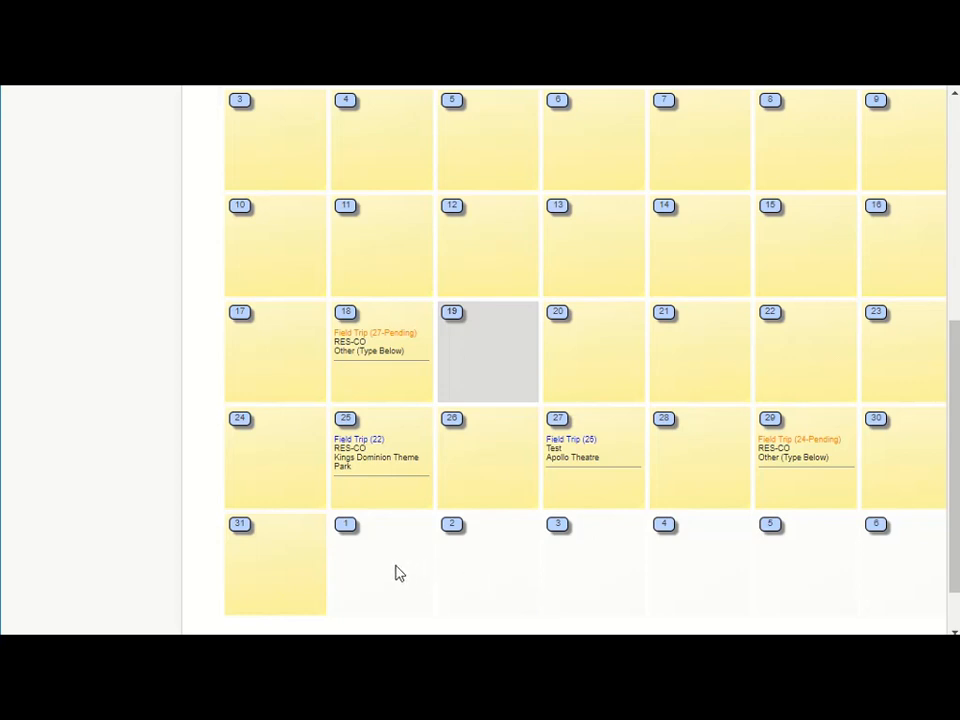
pyautogui.moveTo(362, 447)
pyautogui.scroll(5, 617, 362)
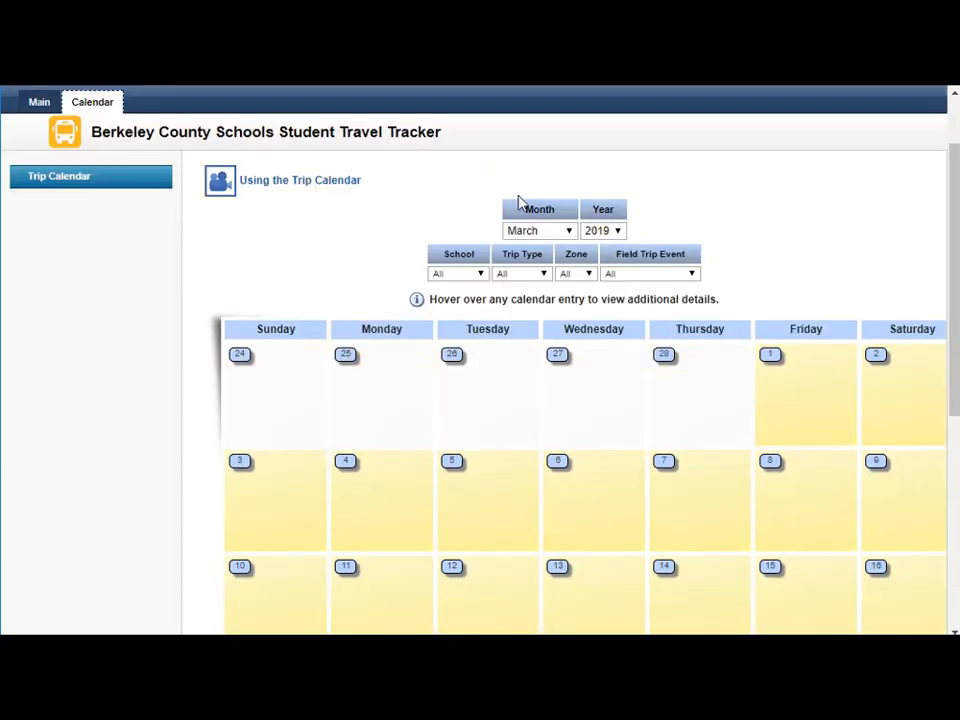
pyautogui.scroll(2, 783, 249)
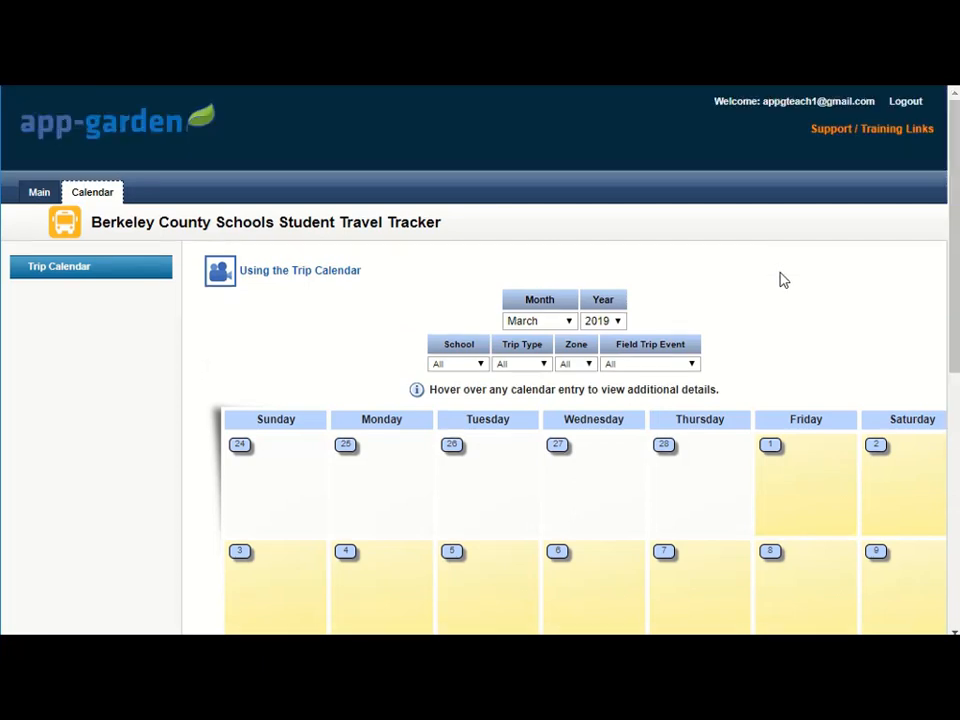
# Examine the trip calendar's month, school, trip type and field trip event filter options without changing them
pyautogui.click(569, 321)
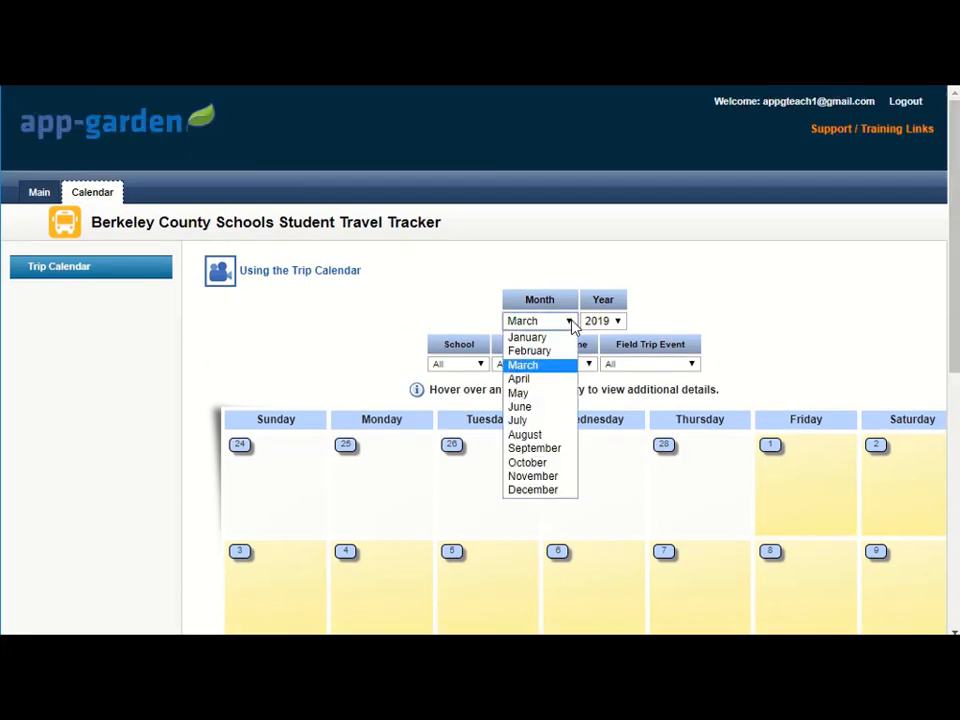
pyautogui.click(571, 322)
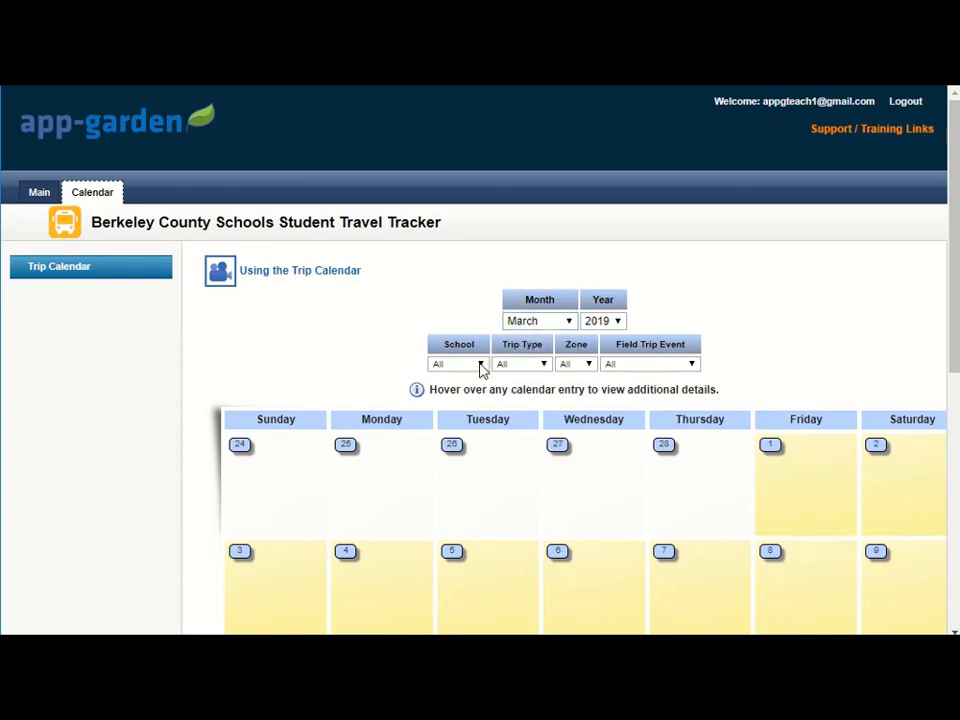
pyautogui.click(481, 365)
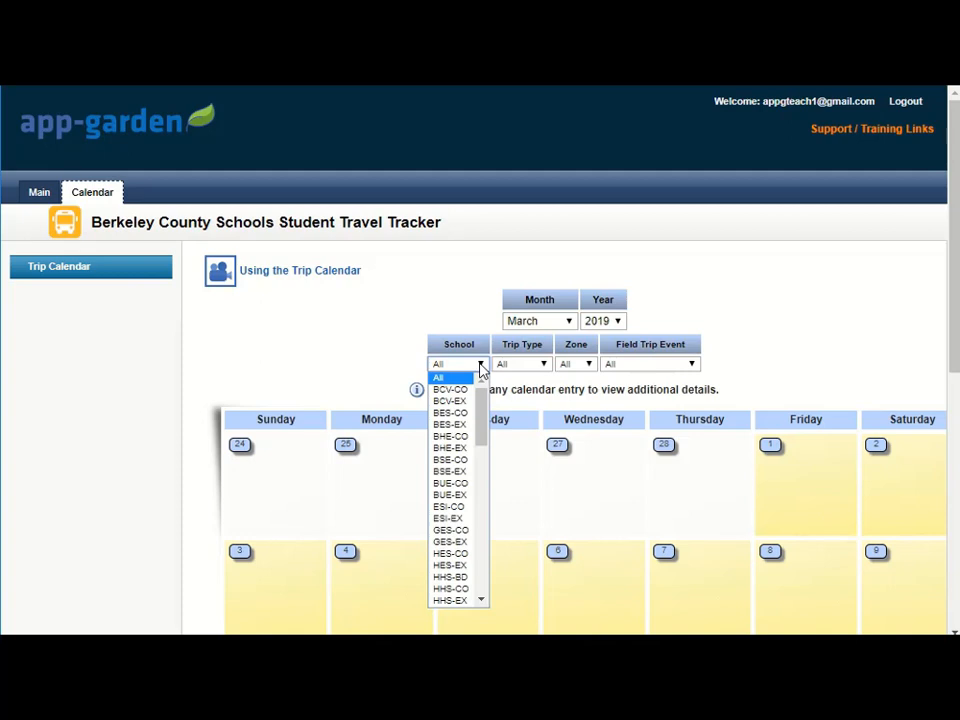
pyautogui.click(544, 366)
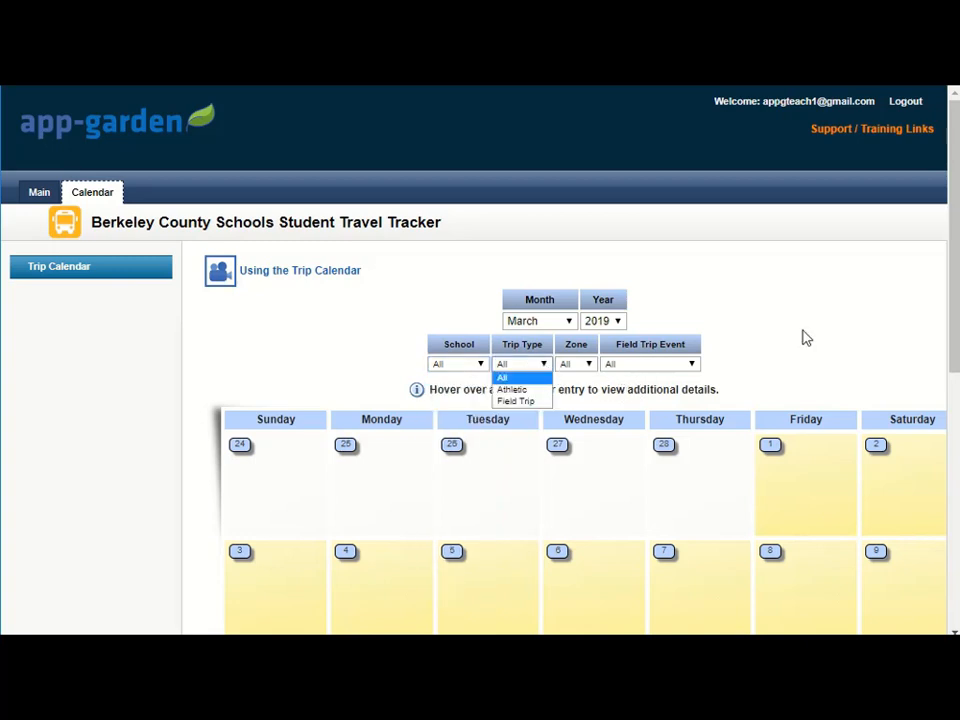
pyautogui.click(807, 294)
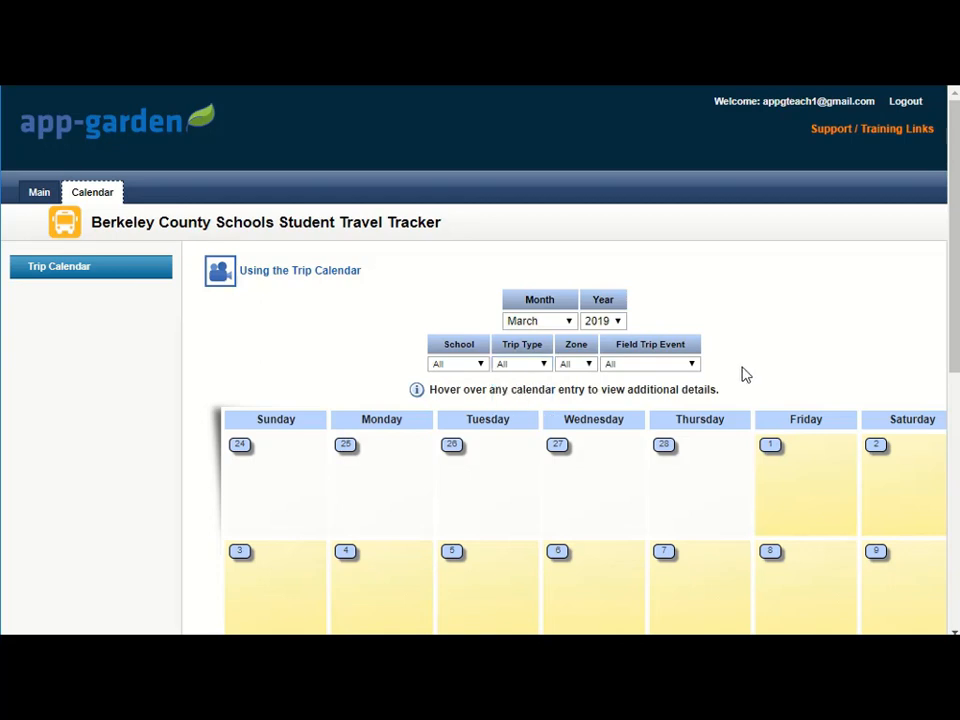
pyautogui.click(692, 366)
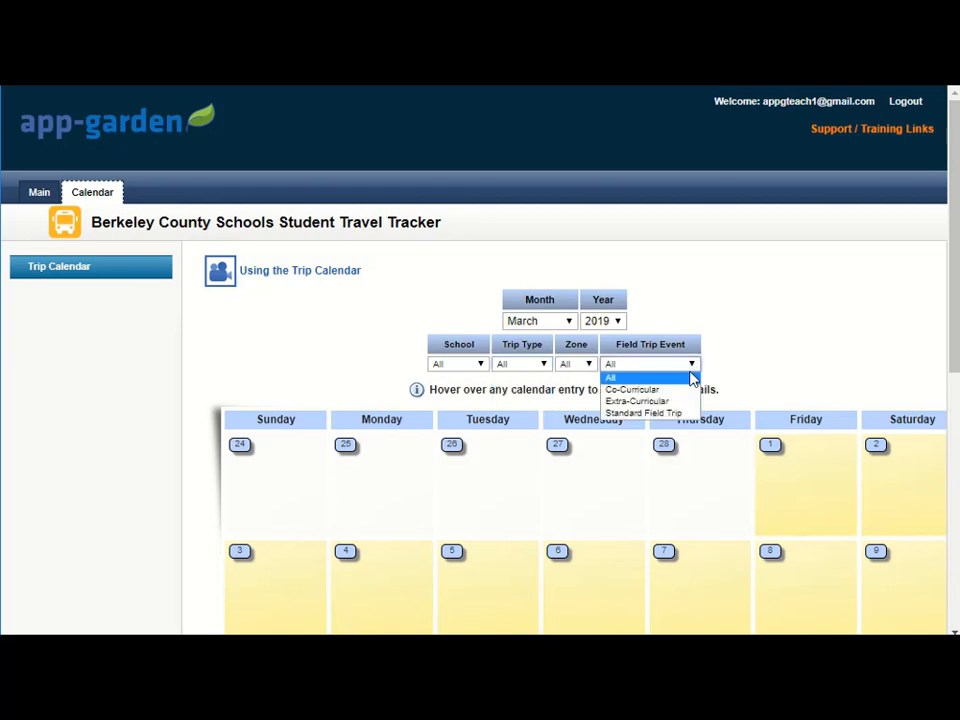
pyautogui.click(781, 340)
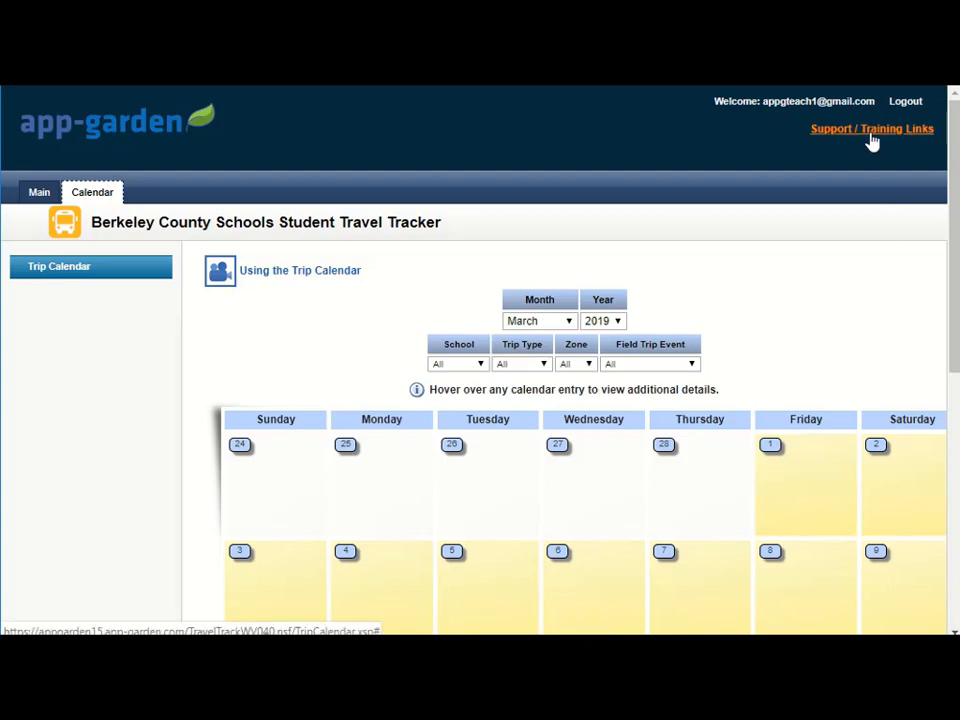
# Open the support and training page, view its live chat window, and close the chat
pyautogui.click(871, 136)
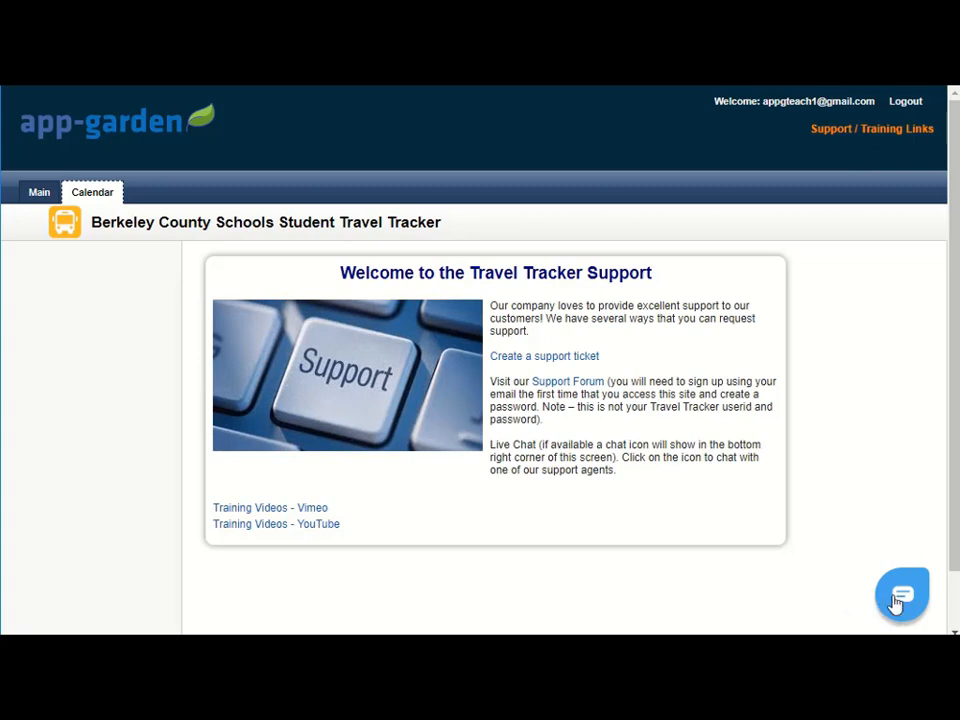
pyautogui.click(900, 597)
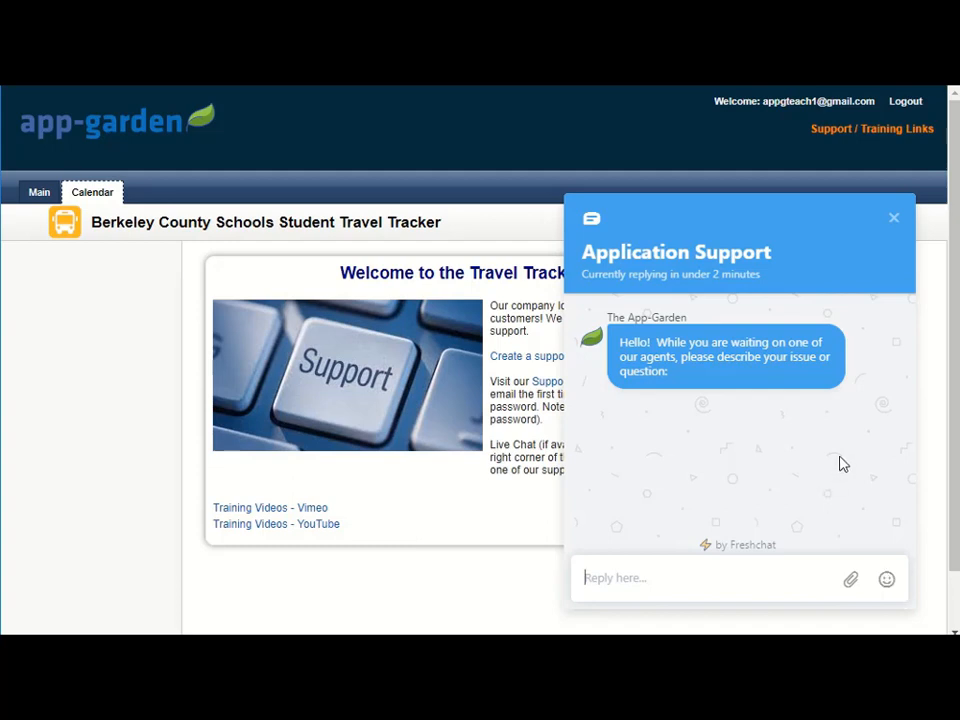
pyautogui.click(894, 218)
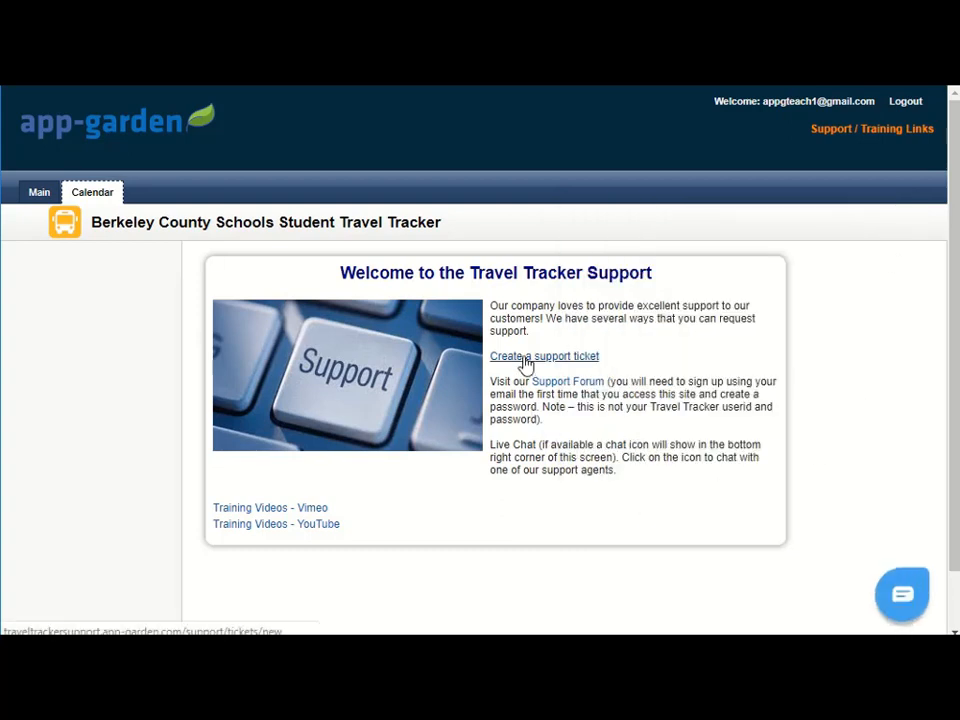
# Open the support ticket form and review its fields, from requester and subject to the description and file attachment
pyautogui.click(526, 366)
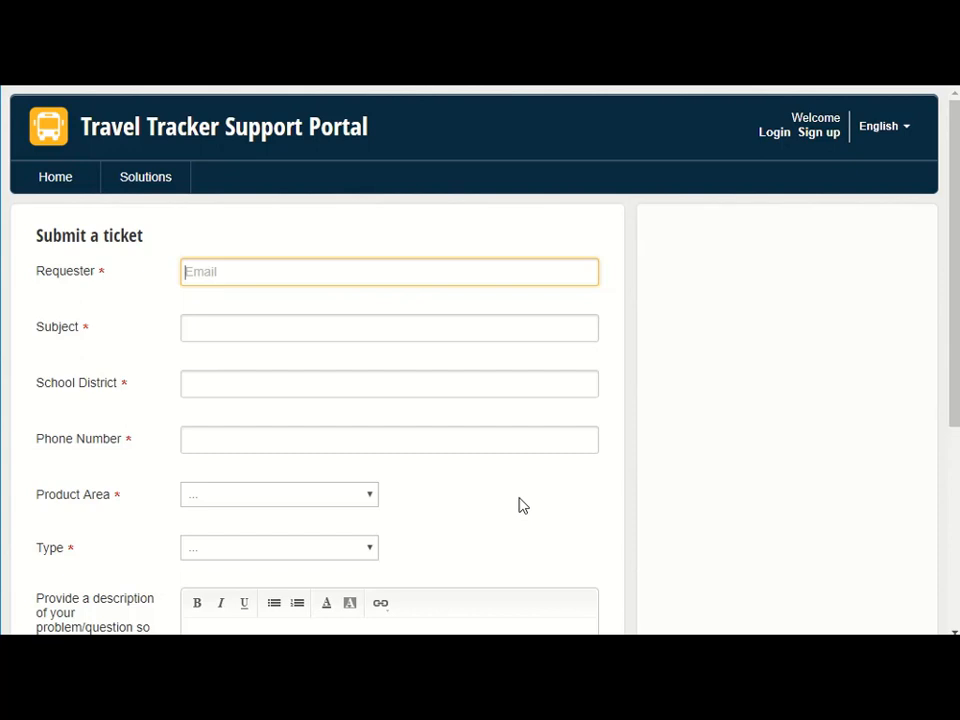
pyautogui.scroll(-3, 520, 505)
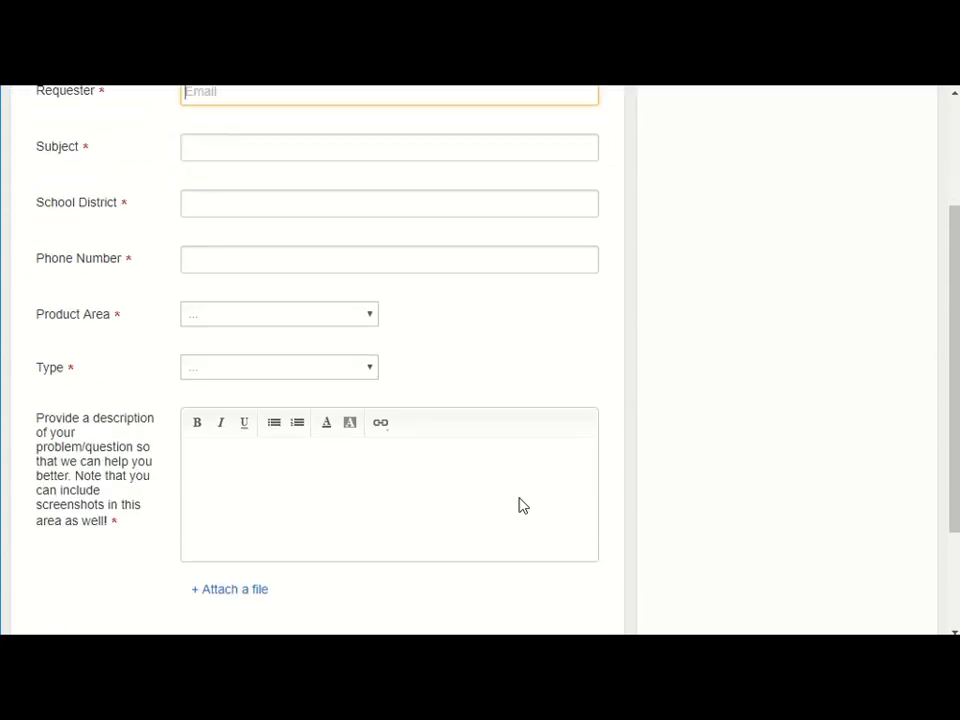
pyautogui.scroll(-2, 520, 505)
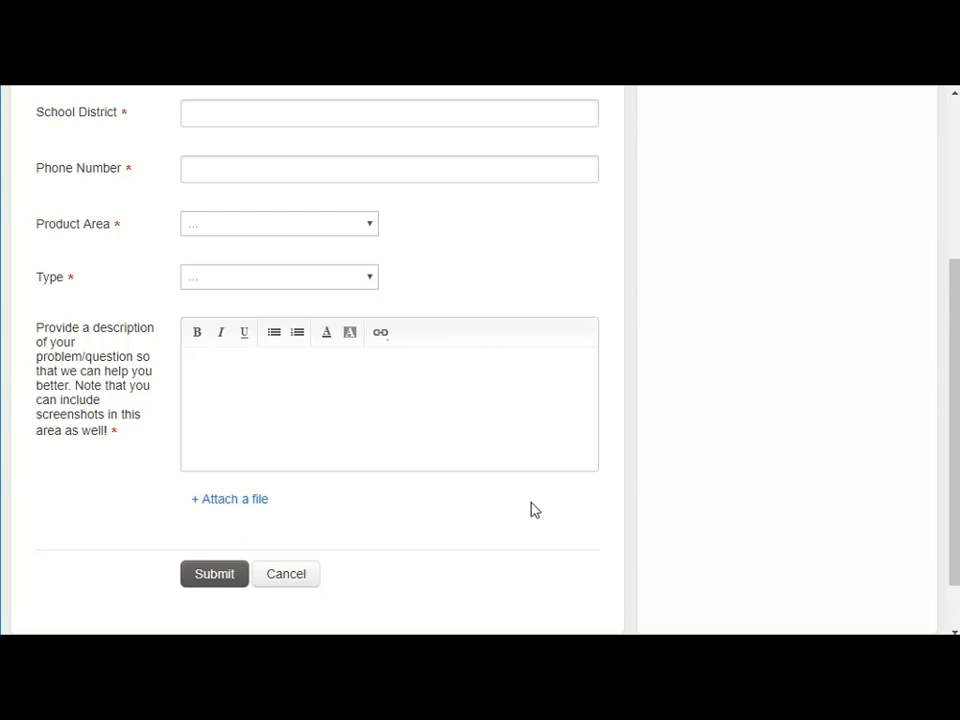
pyautogui.scroll(5, 533, 510)
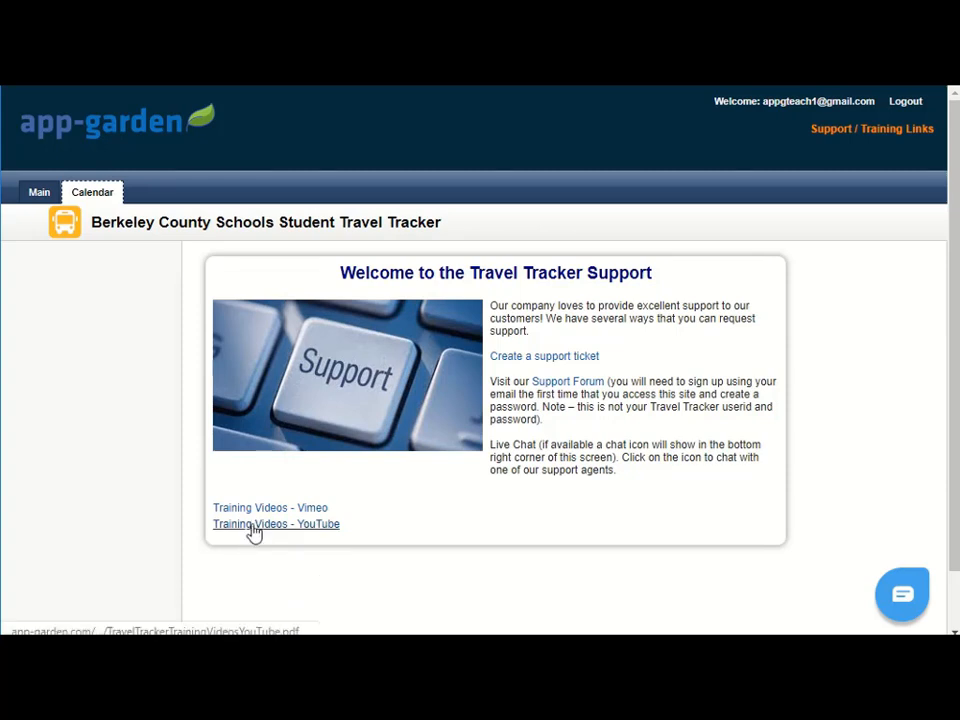
# Open the YouTube training videos document, look through its list of video links, and close it
pyautogui.click(254, 532)
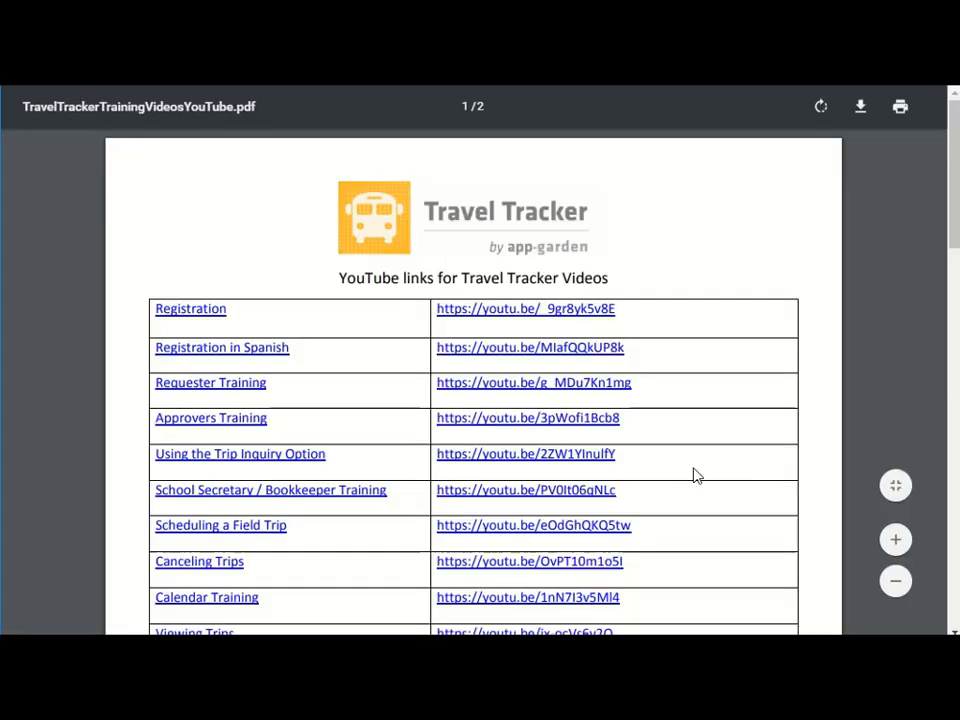
pyautogui.scroll(-3, 770, 428)
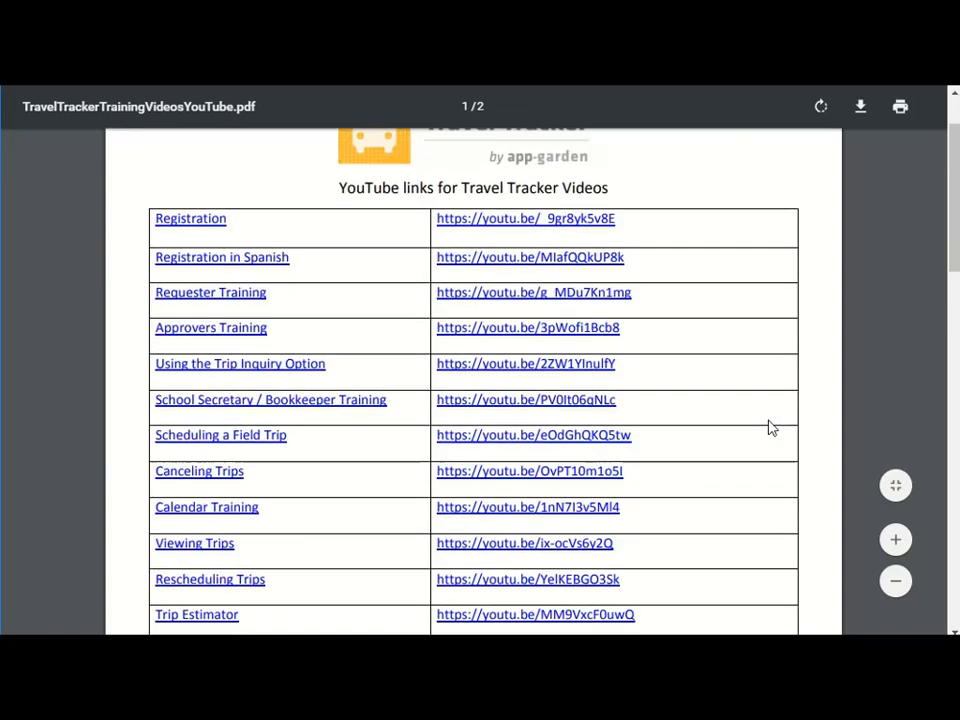
pyautogui.scroll(-2, 770, 428)
pyautogui.scroll(-5, 772, 428)
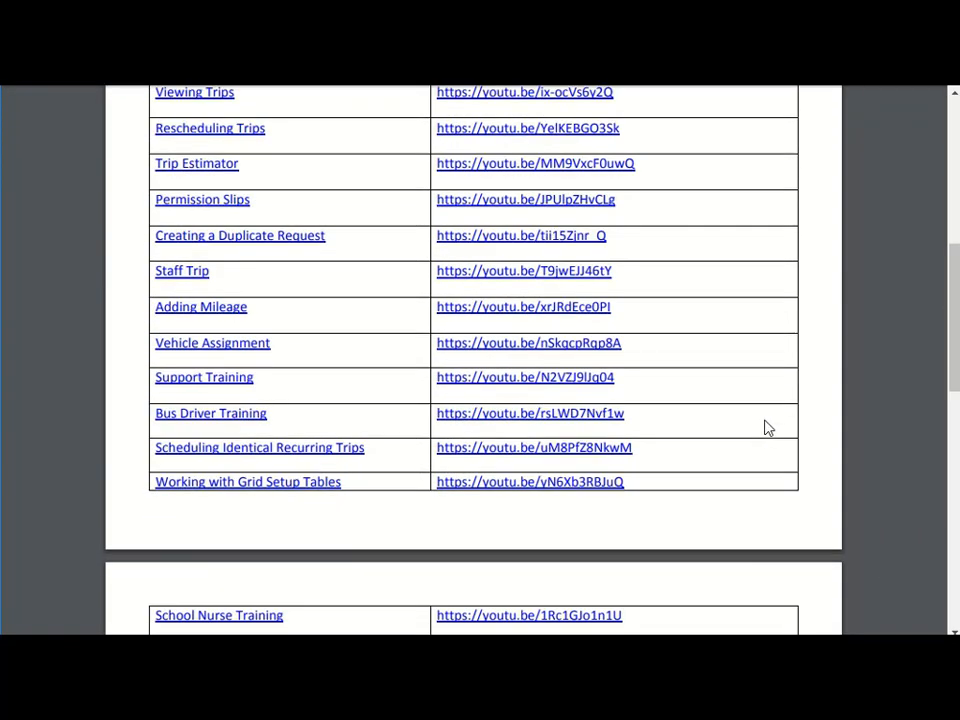
pyautogui.scroll(2, 768, 428)
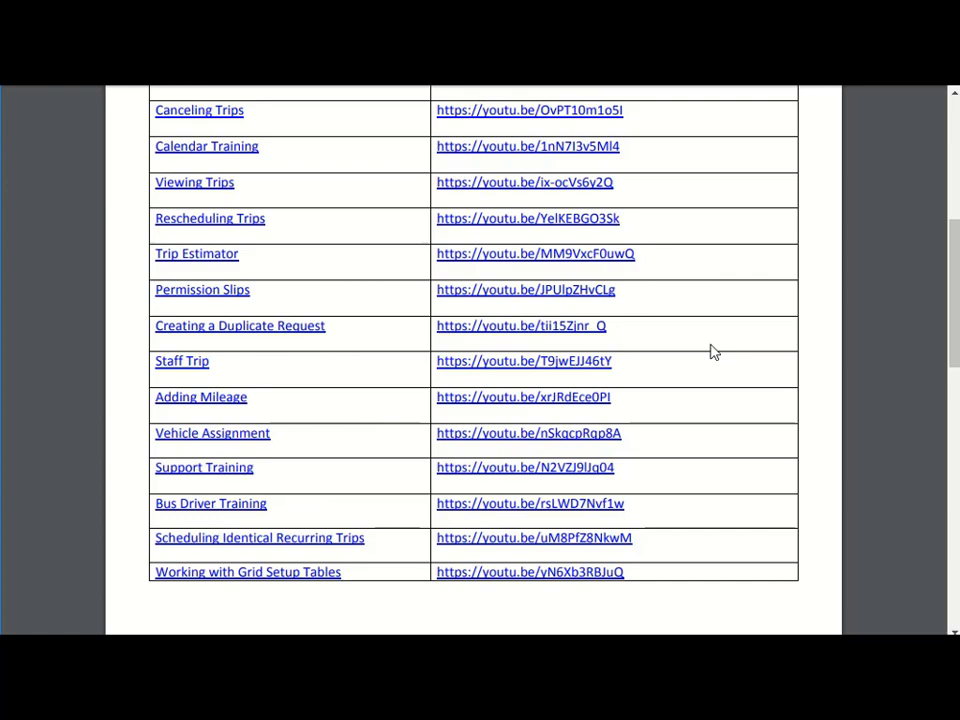
pyautogui.scroll(1, 714, 352)
pyautogui.scroll(3, 714, 352)
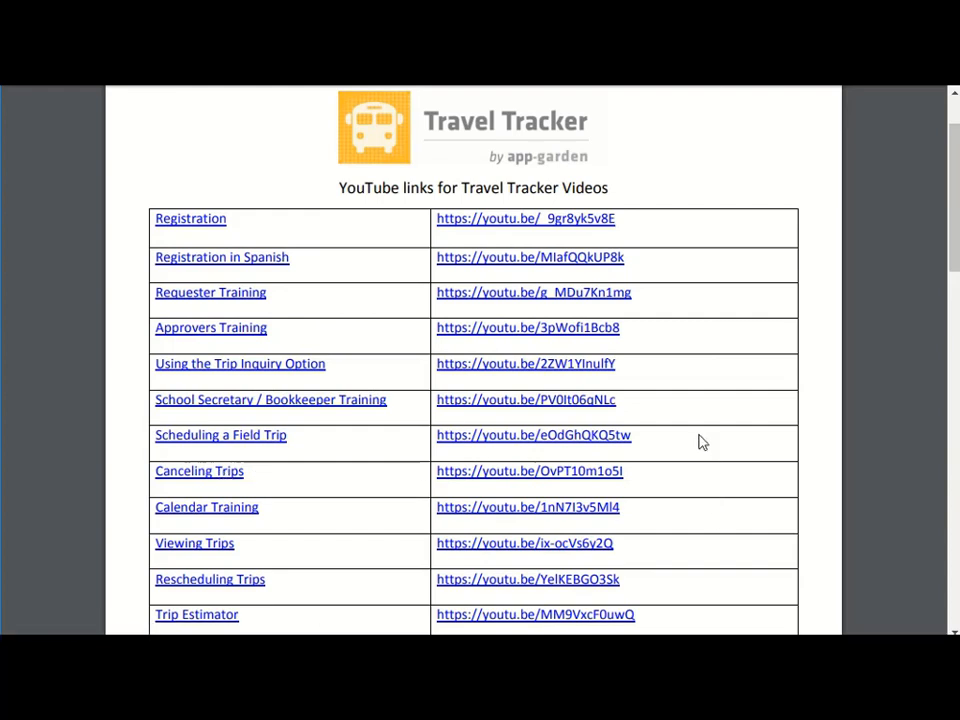
pyautogui.scroll(1, 698, 441)
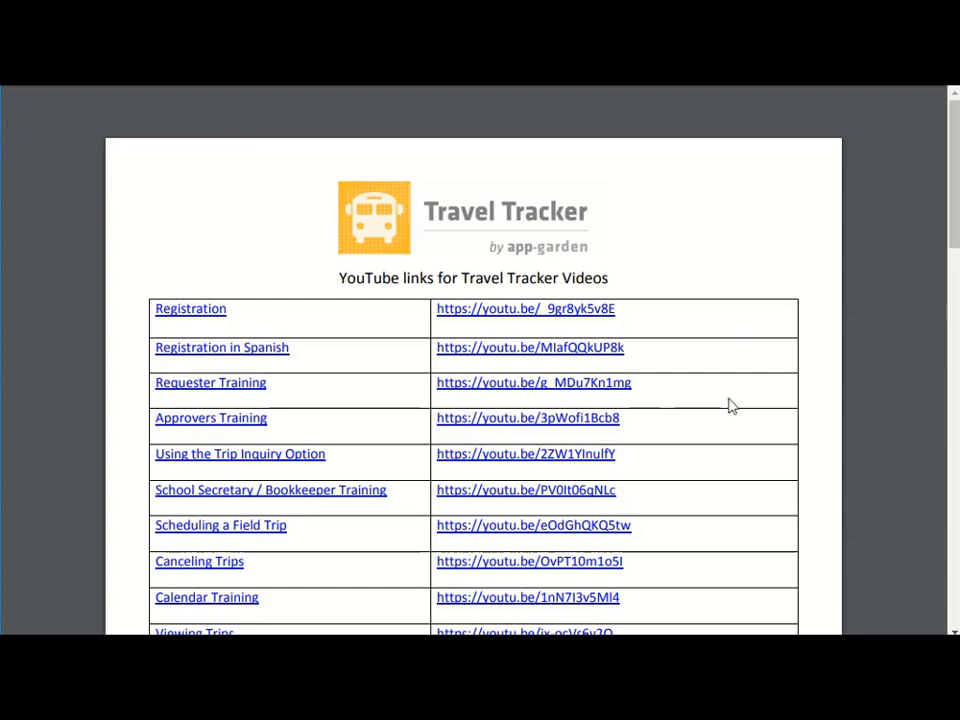
pyautogui.scroll(-2, 728, 404)
pyautogui.scroll(-2, 736, 400)
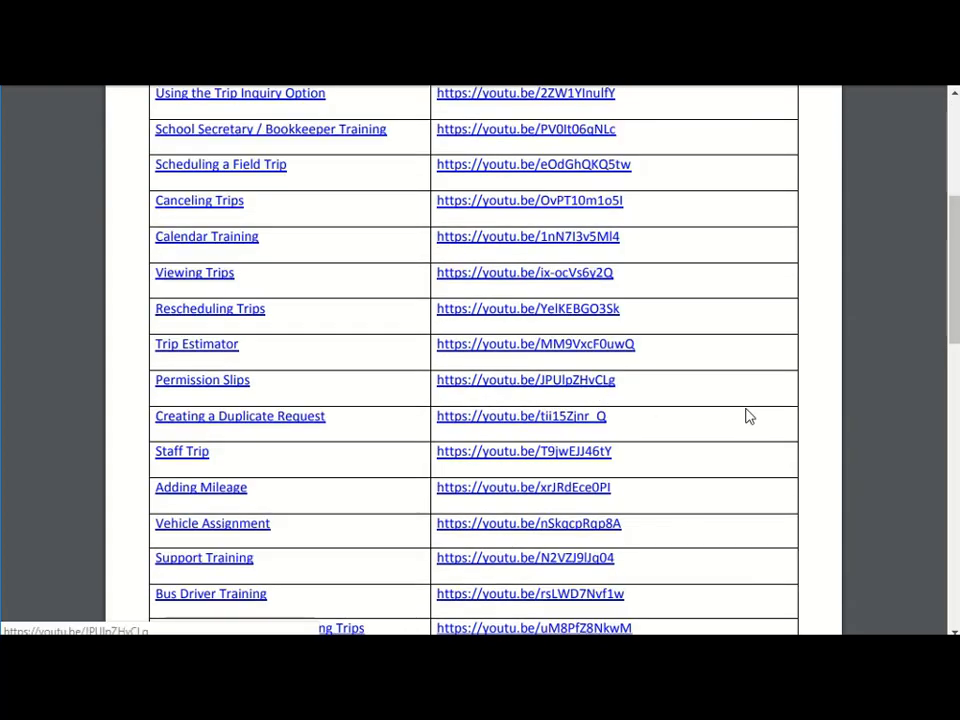
pyautogui.scroll(-2, 740, 417)
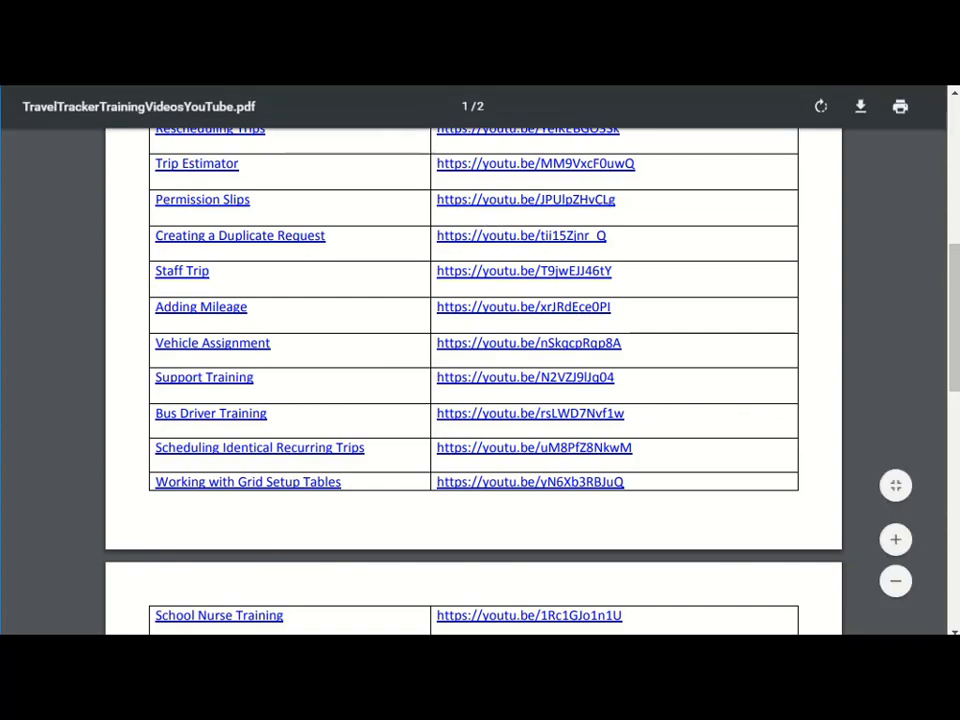
pyautogui.hotkey('ctrl', 'w')
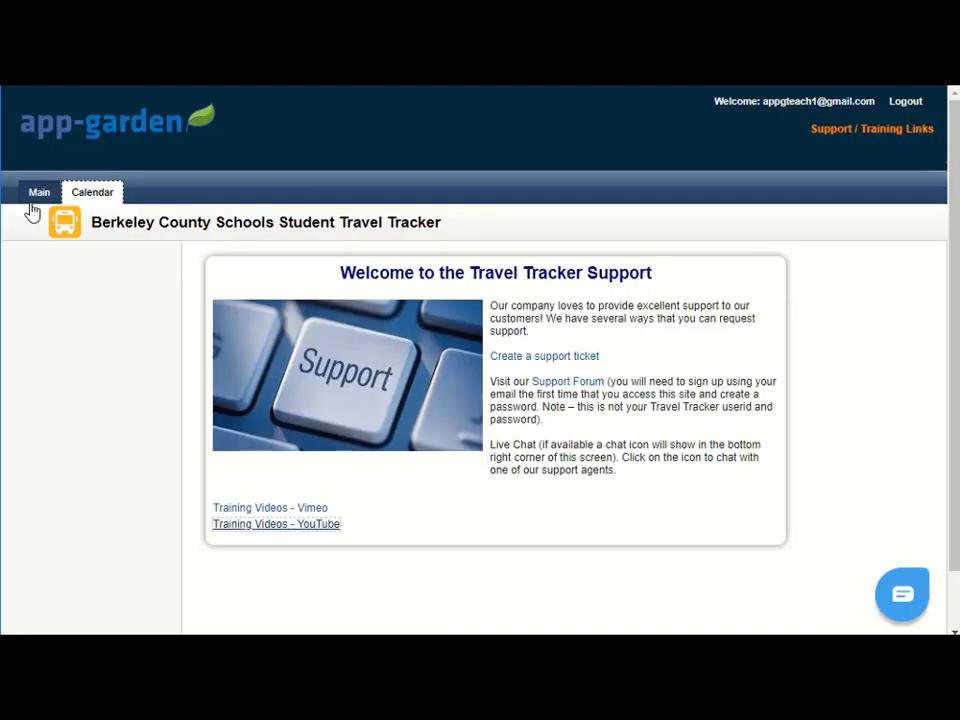
# Reopen the 4/17/19 field trip from the trip requests list and review its event type, dates, destination and funding
pyautogui.click(39, 195)
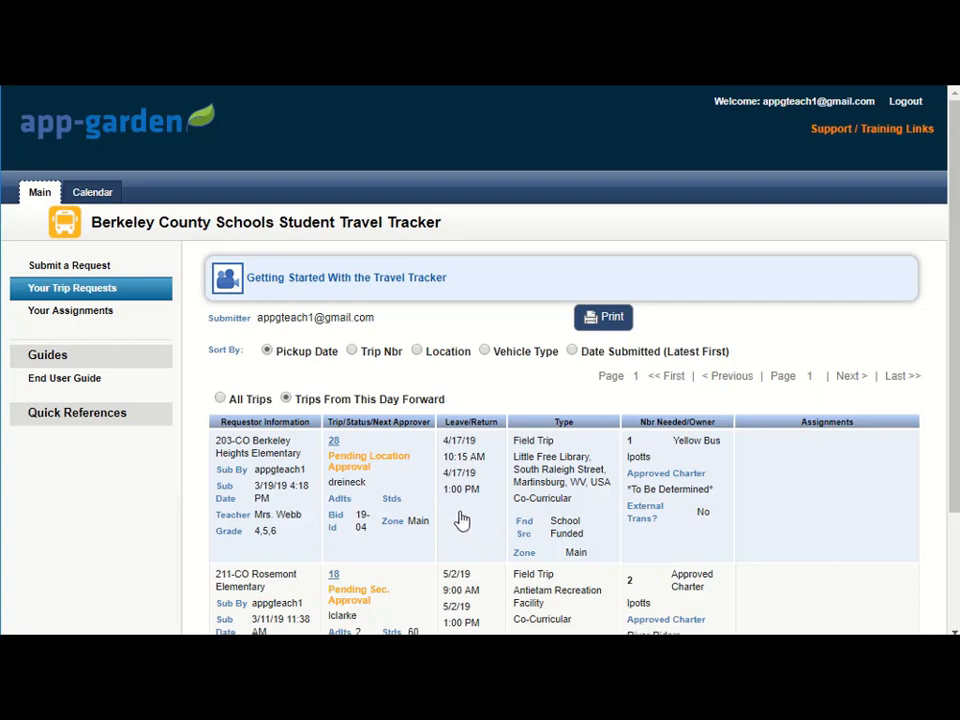
pyautogui.click(461, 520)
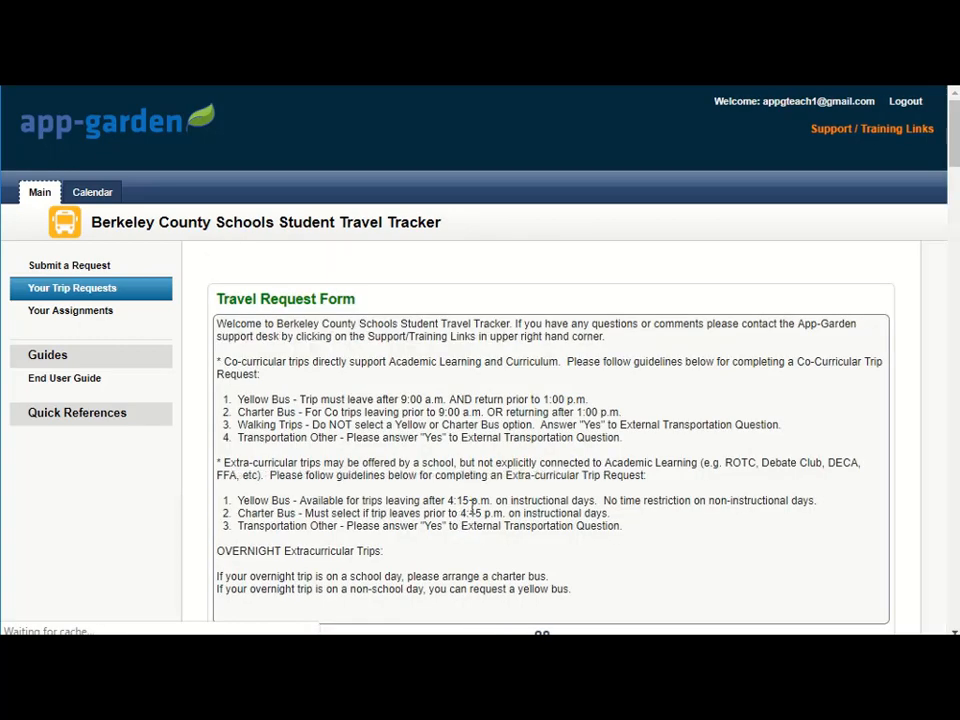
pyautogui.scroll(-3, 730, 490)
pyautogui.scroll(-3, 497, 426)
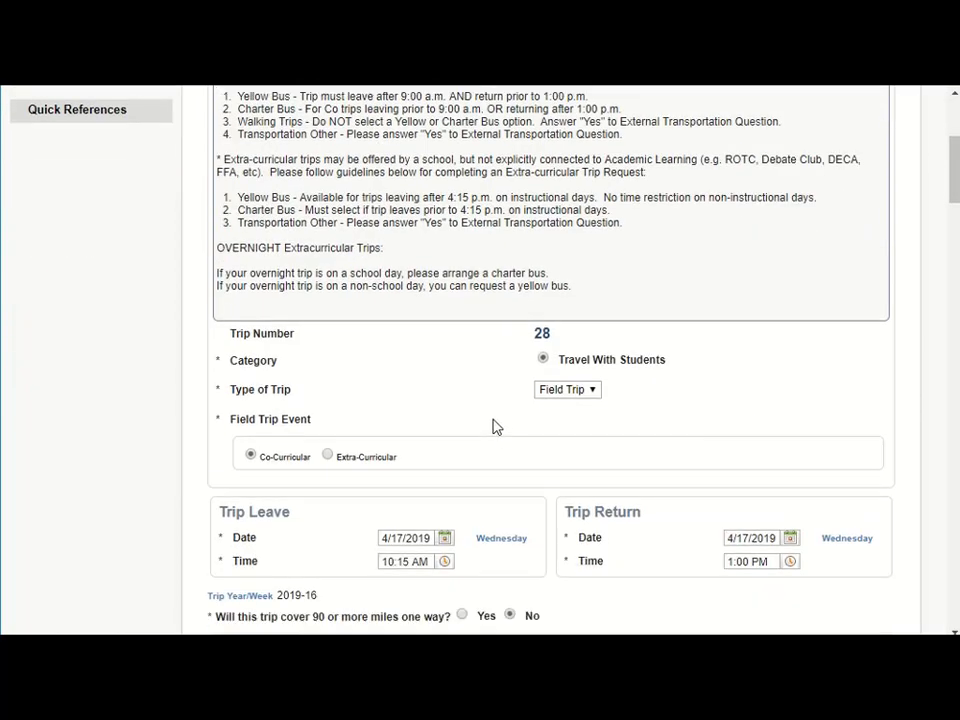
pyautogui.scroll(-5, 497, 426)
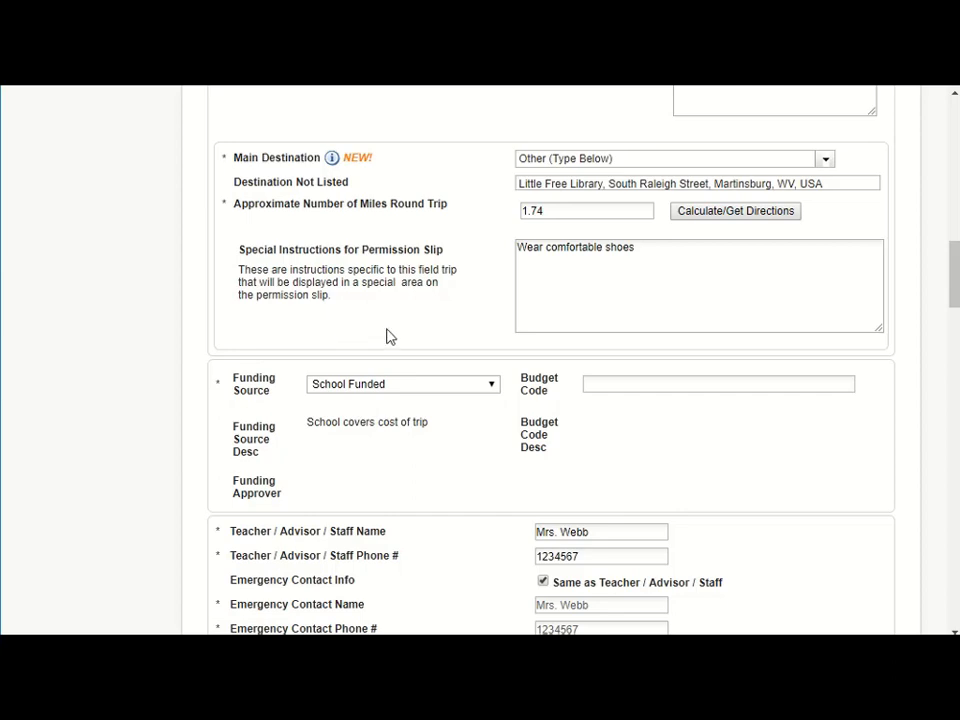
pyautogui.scroll(15, 386, 336)
pyautogui.scroll(3, 386, 336)
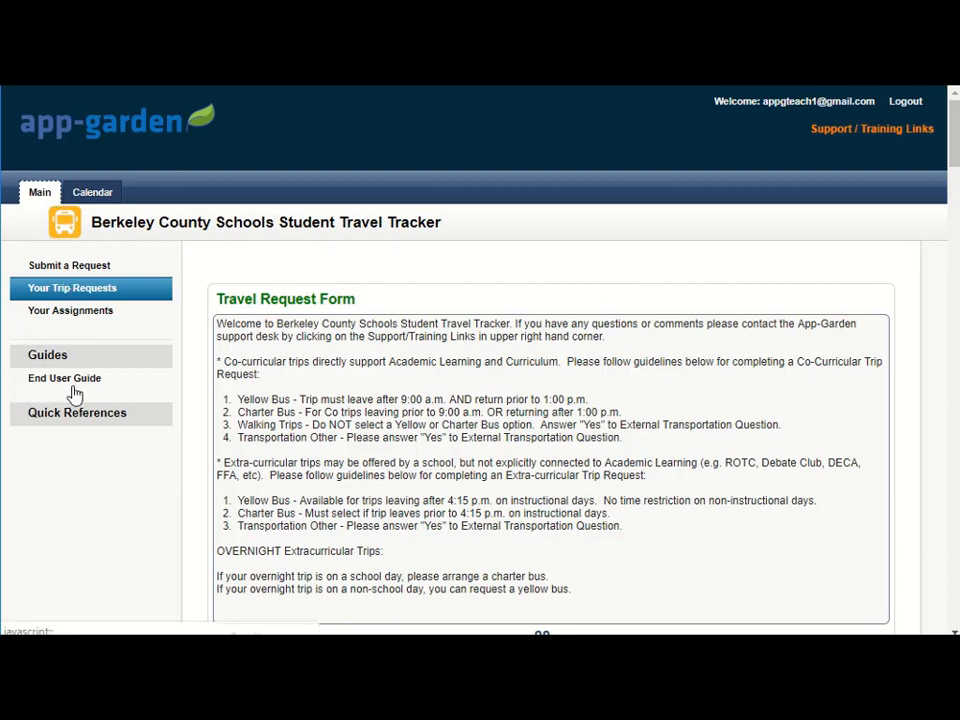
# Open the End User Guide and read through its contents and the section on submitting a field trip request
pyautogui.click(66, 380)
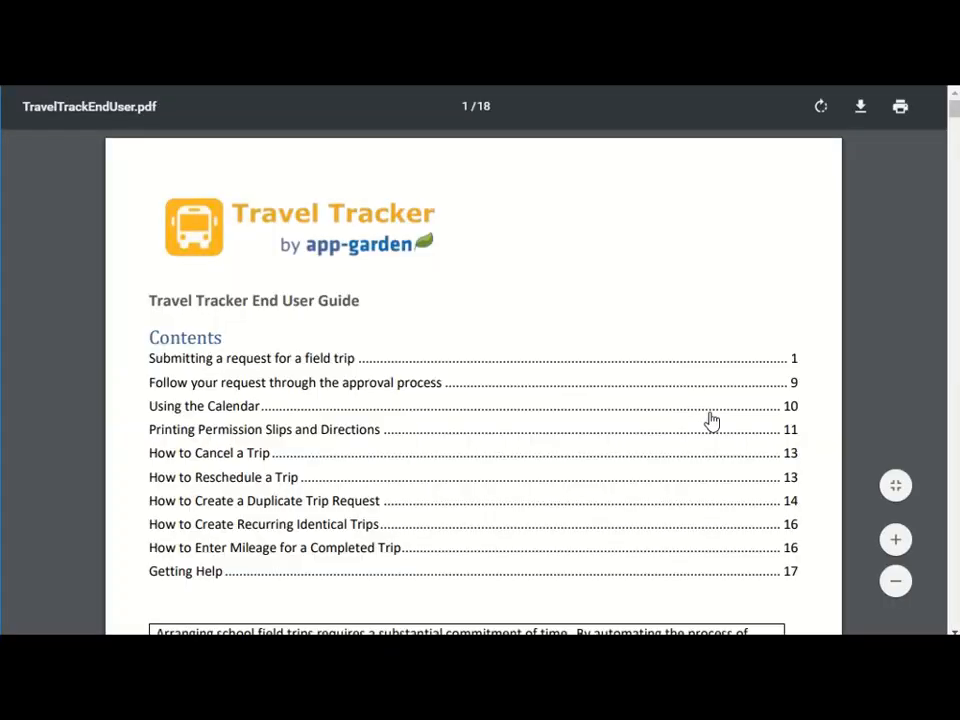
pyautogui.scroll(-1, 711, 421)
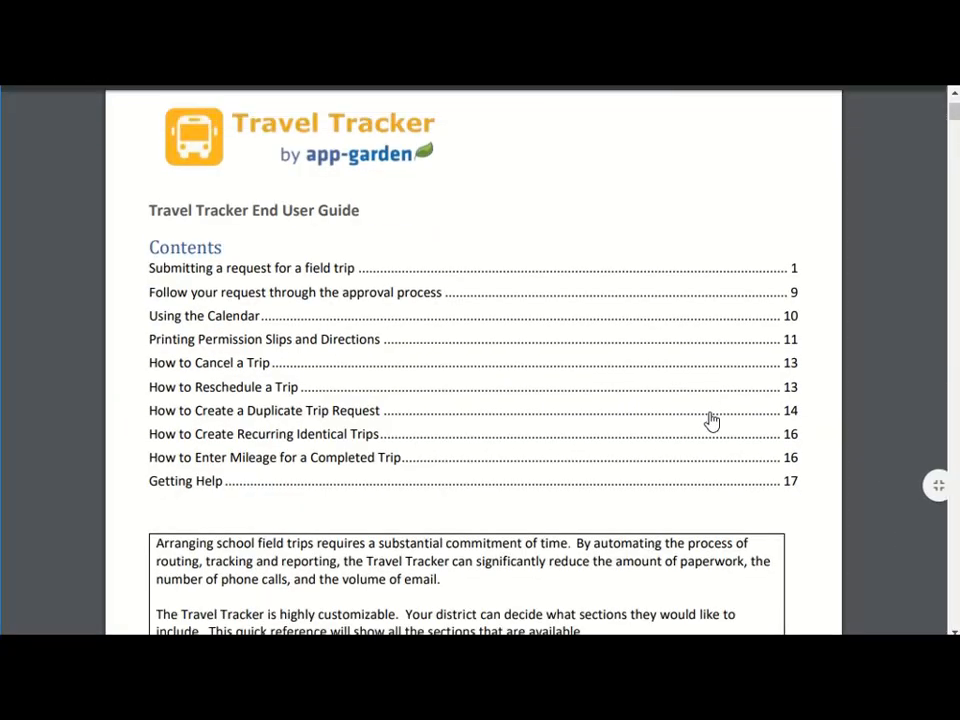
pyautogui.scroll(-3, 711, 421)
pyautogui.scroll(-6, 711, 421)
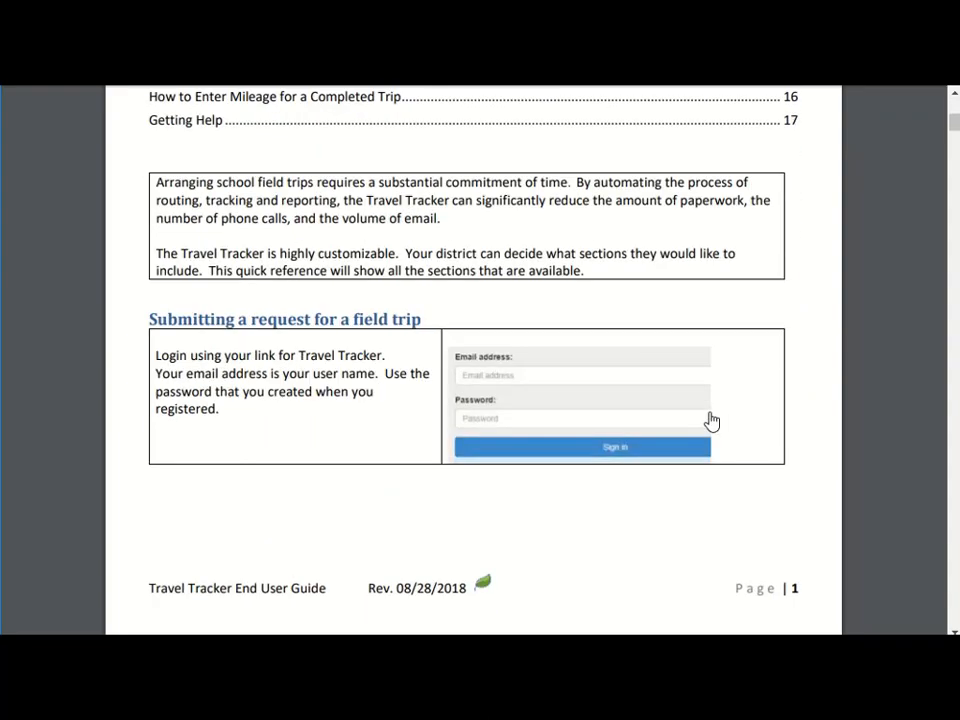
pyautogui.scroll(-6, 711, 421)
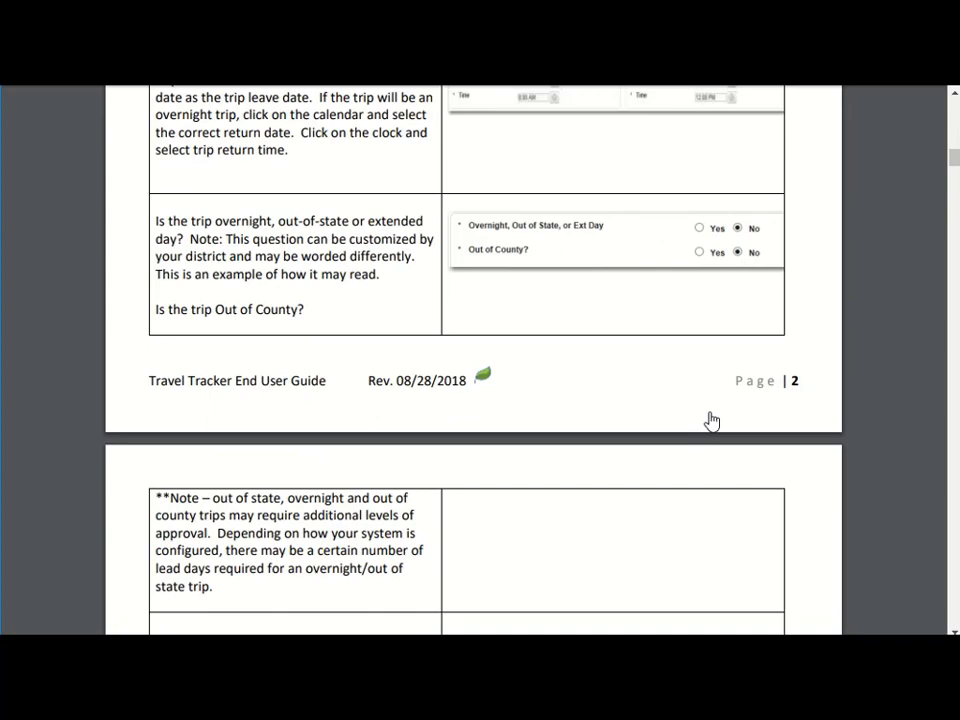
pyautogui.scroll(-6, 711, 421)
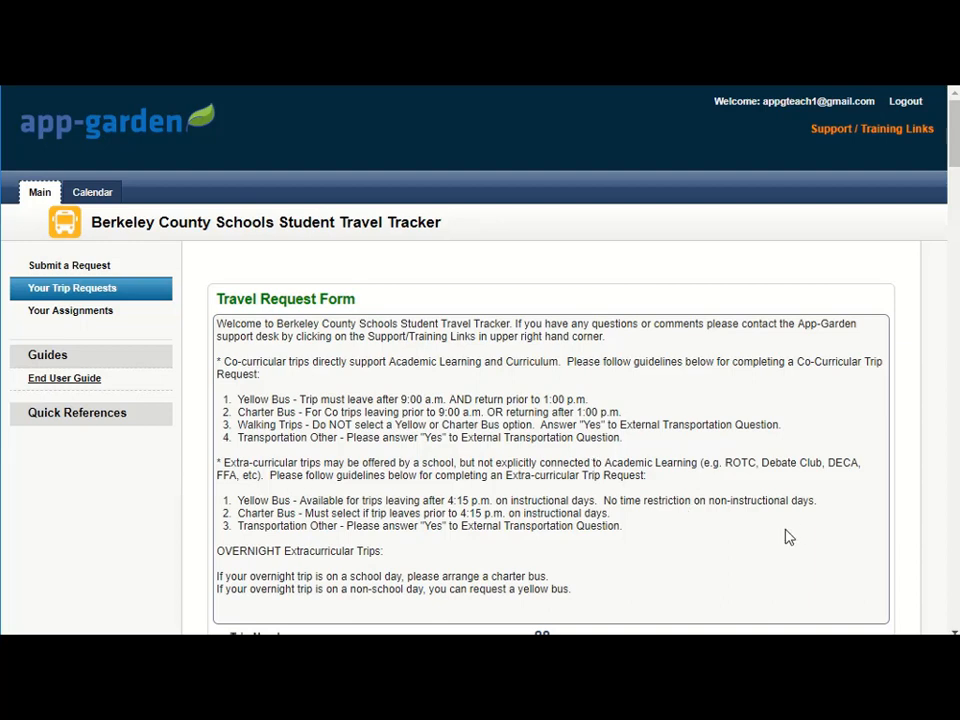
# Glance over the open travel request form and go back to the list of trip requests
pyautogui.scroll(-3, 786, 540)
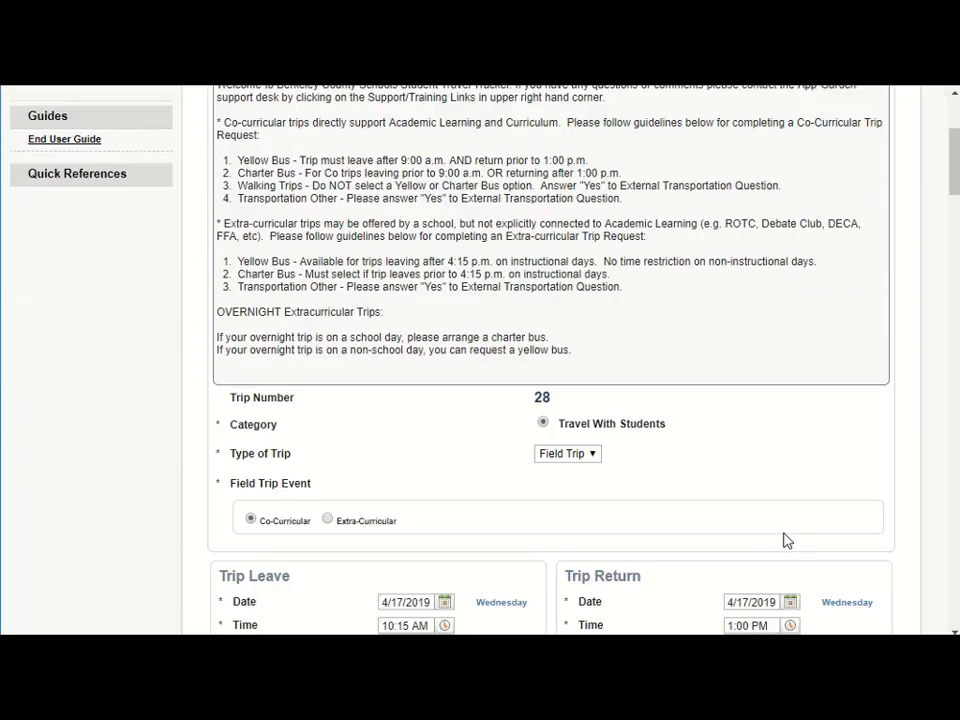
pyautogui.scroll(3, 786, 540)
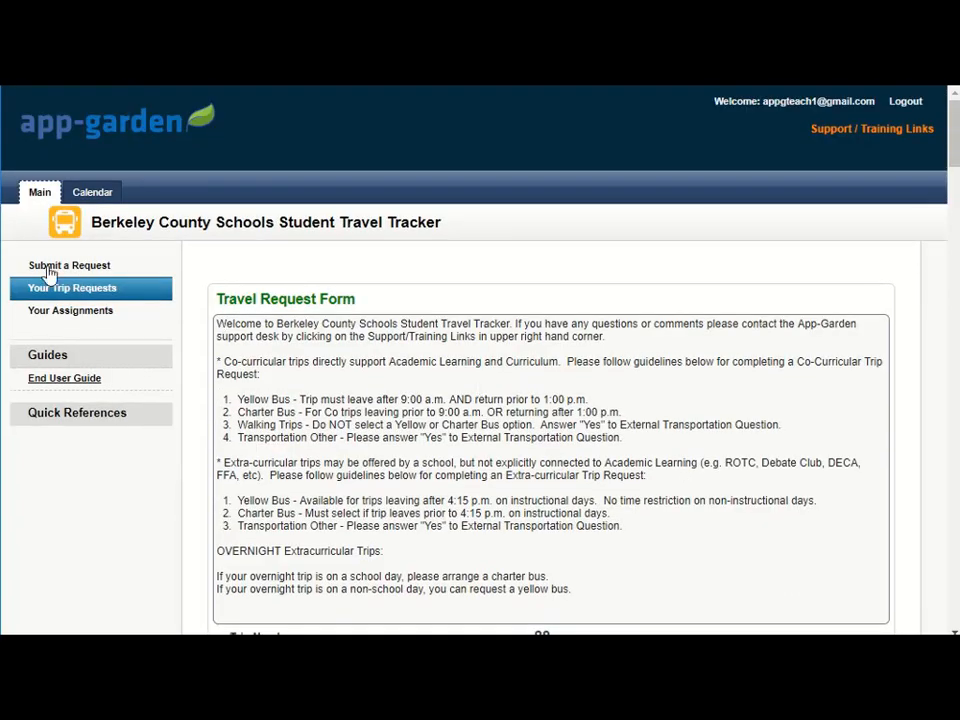
pyautogui.click(56, 289)
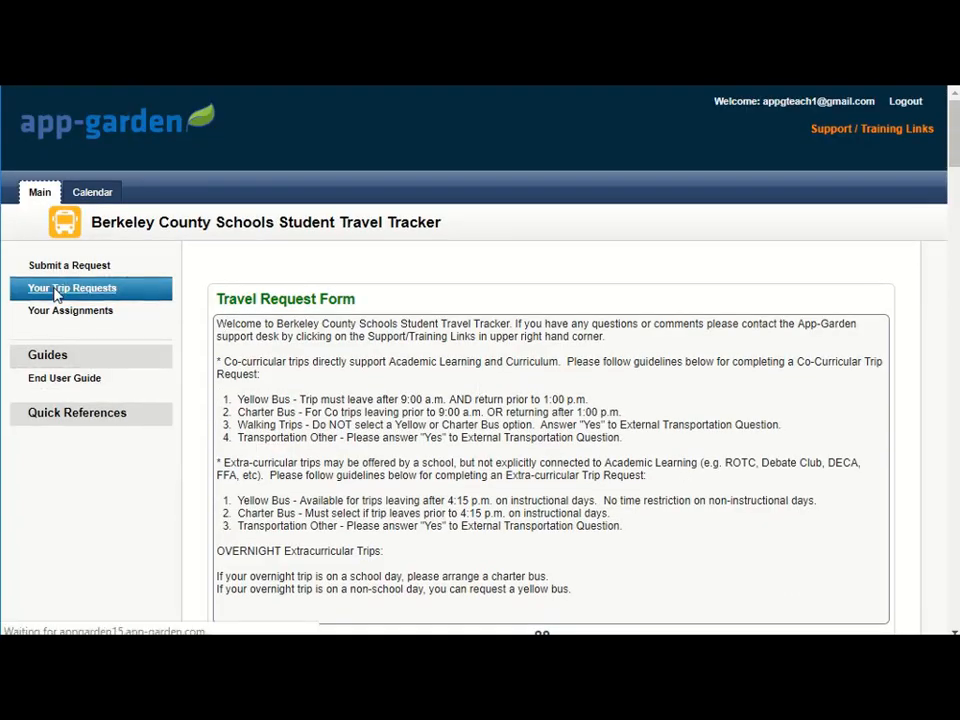